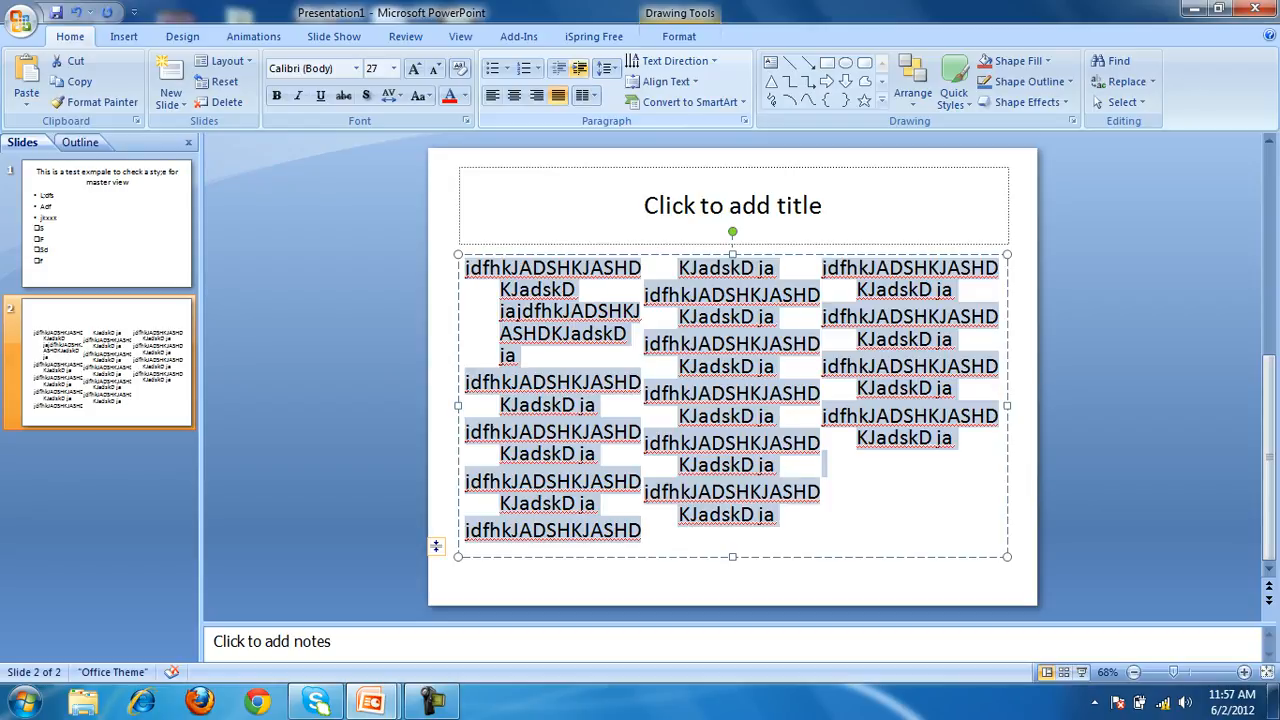
# Increase the indent of the selected three-column body text on slide 2 by several levels.
pyautogui.click(579, 68)
pyautogui.click(579, 68)
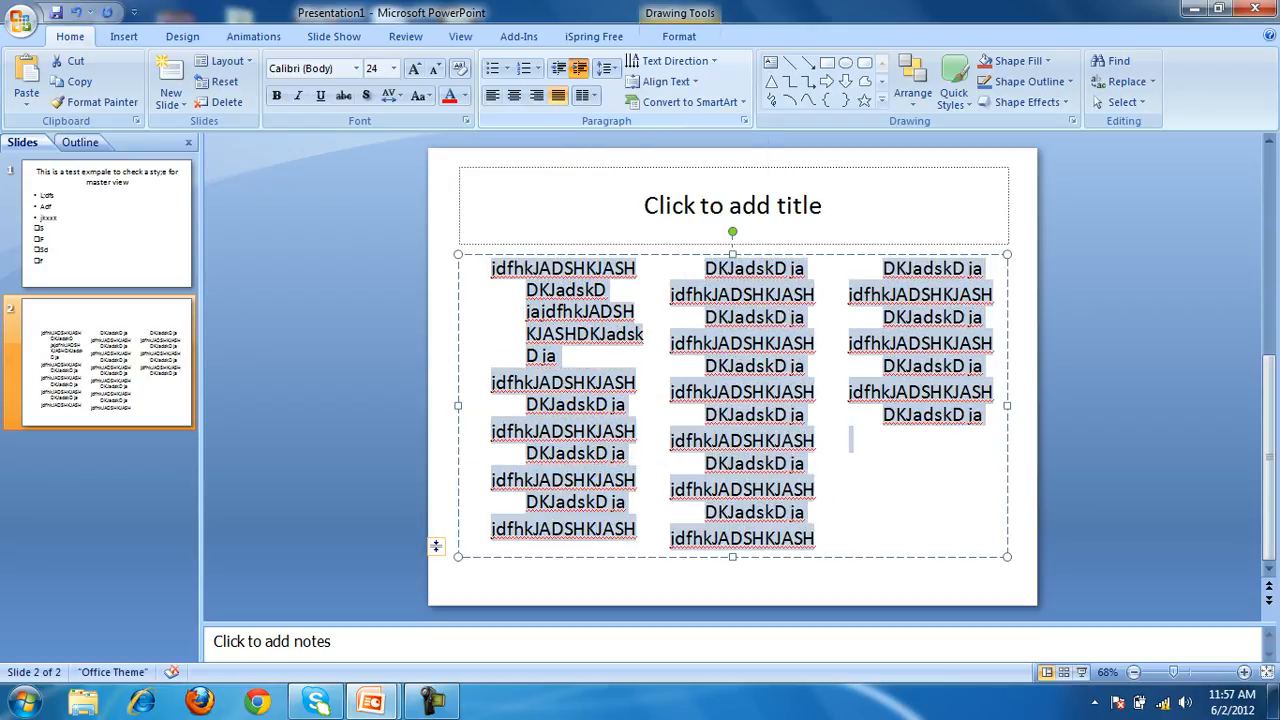
pyautogui.click(579, 68)
pyautogui.click(579, 68)
pyautogui.click(579, 68)
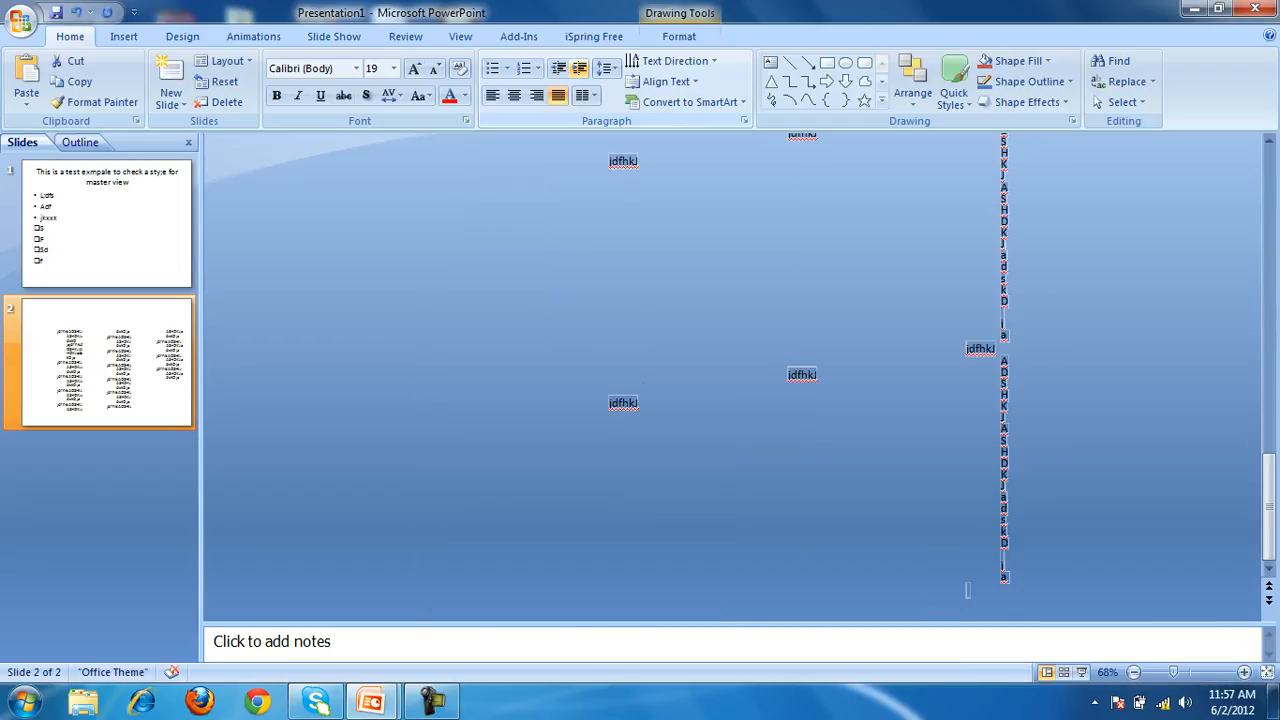
pyautogui.click(579, 68)
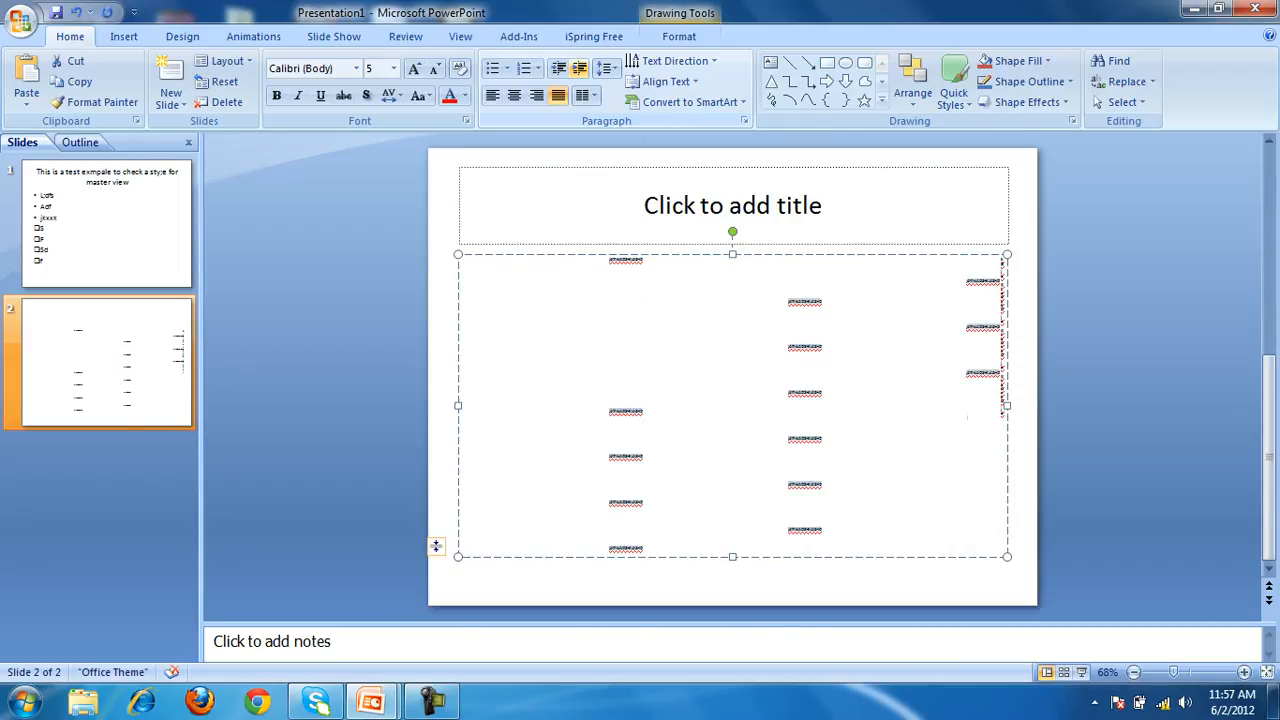
# Decrease the body text's indent until it is back at its original list level.
pyautogui.click(558, 68)
pyautogui.click(558, 68)
pyautogui.click(558, 68)
pyautogui.click(558, 68)
pyautogui.click(558, 68)
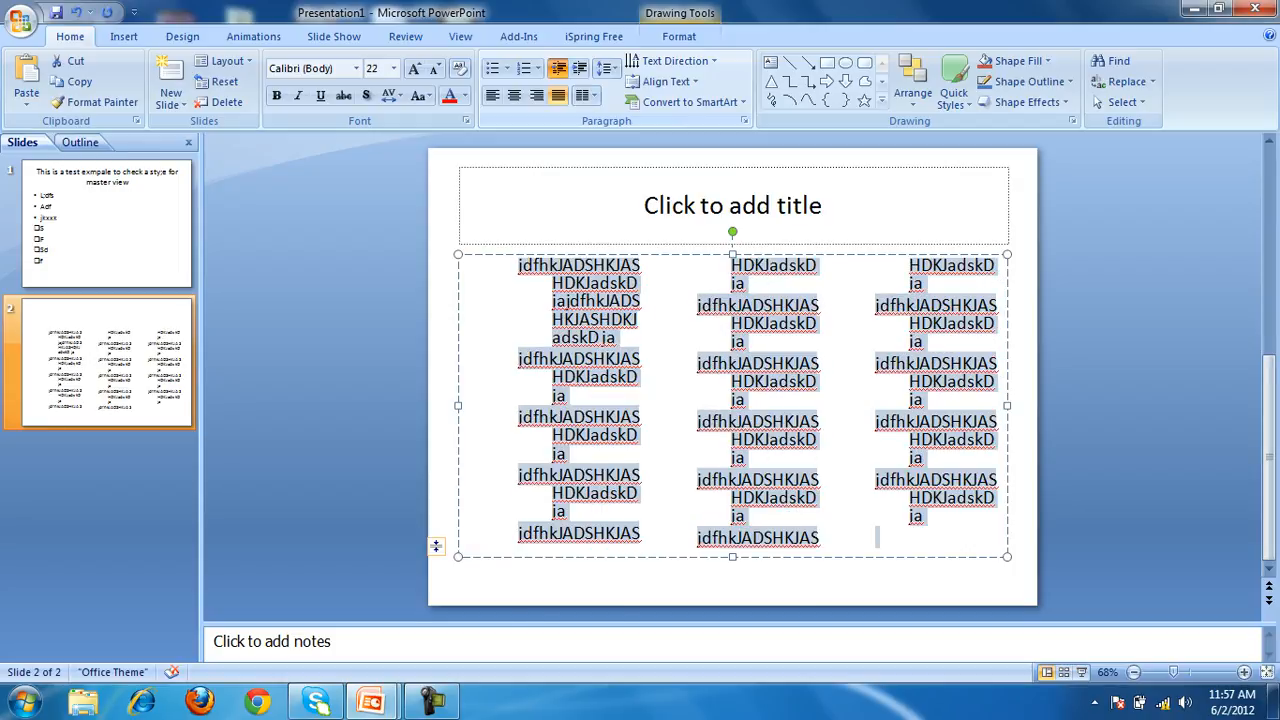
pyautogui.click(558, 68)
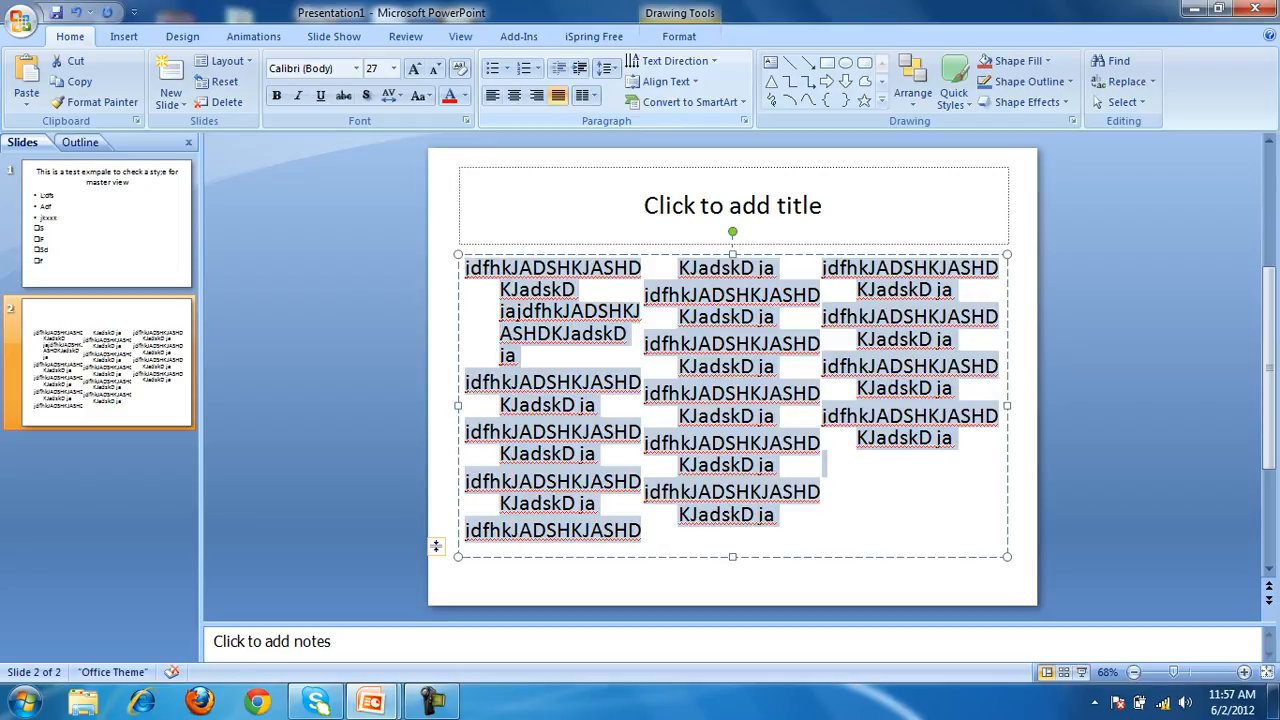
# Fill slide 2's title placeholder with "Xz.,cm" and "name", separated by a tab.
pyautogui.press('alt')
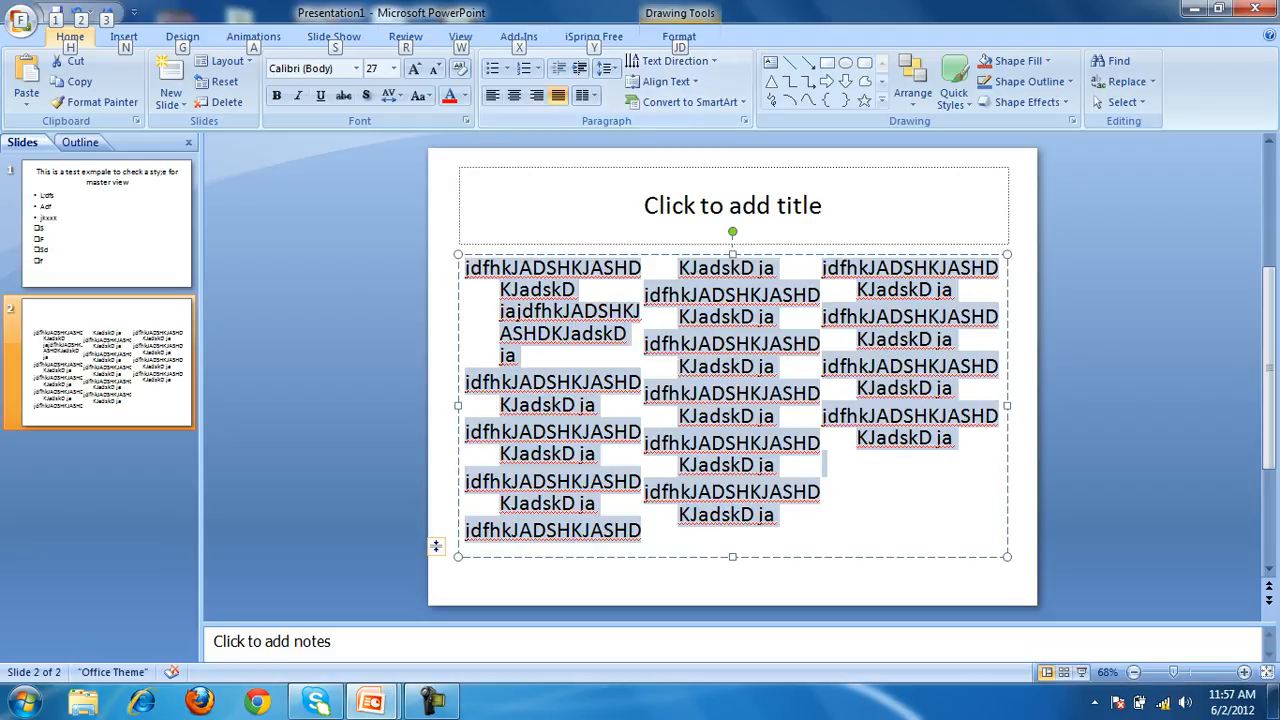
pyautogui.click(733, 205)
pyautogui.write('Xz.,cm')
pyautogui.press('Tab')
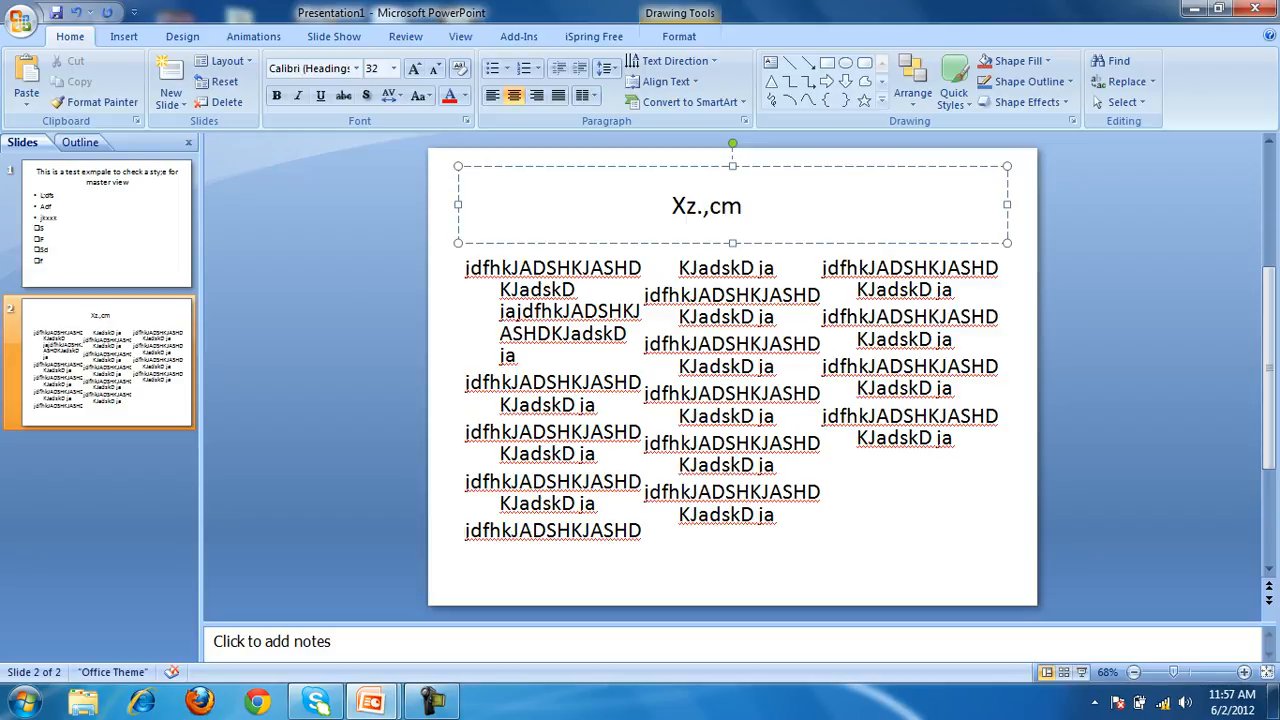
pyautogui.write('name')
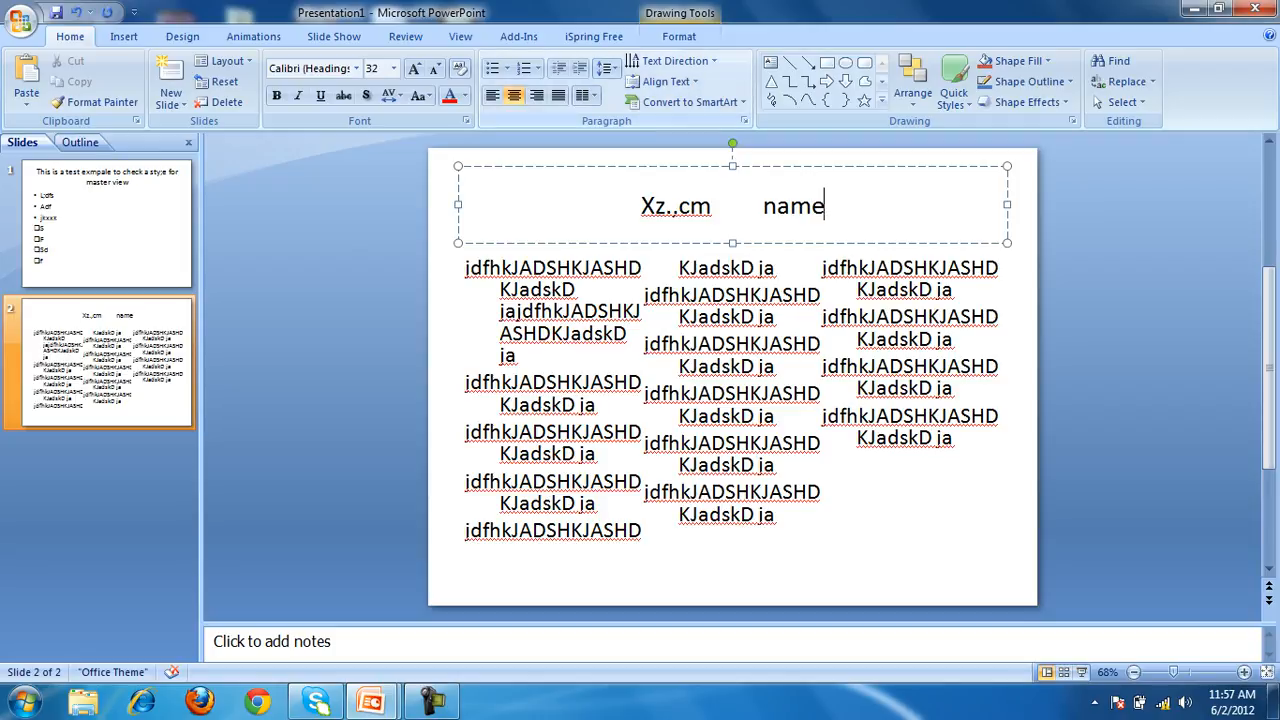
# Try right and left alignment on the title text, ending with it justified.
pyautogui.hotkey('ctrl', 'r')
pyautogui.hotkey('ctrl', 'l')
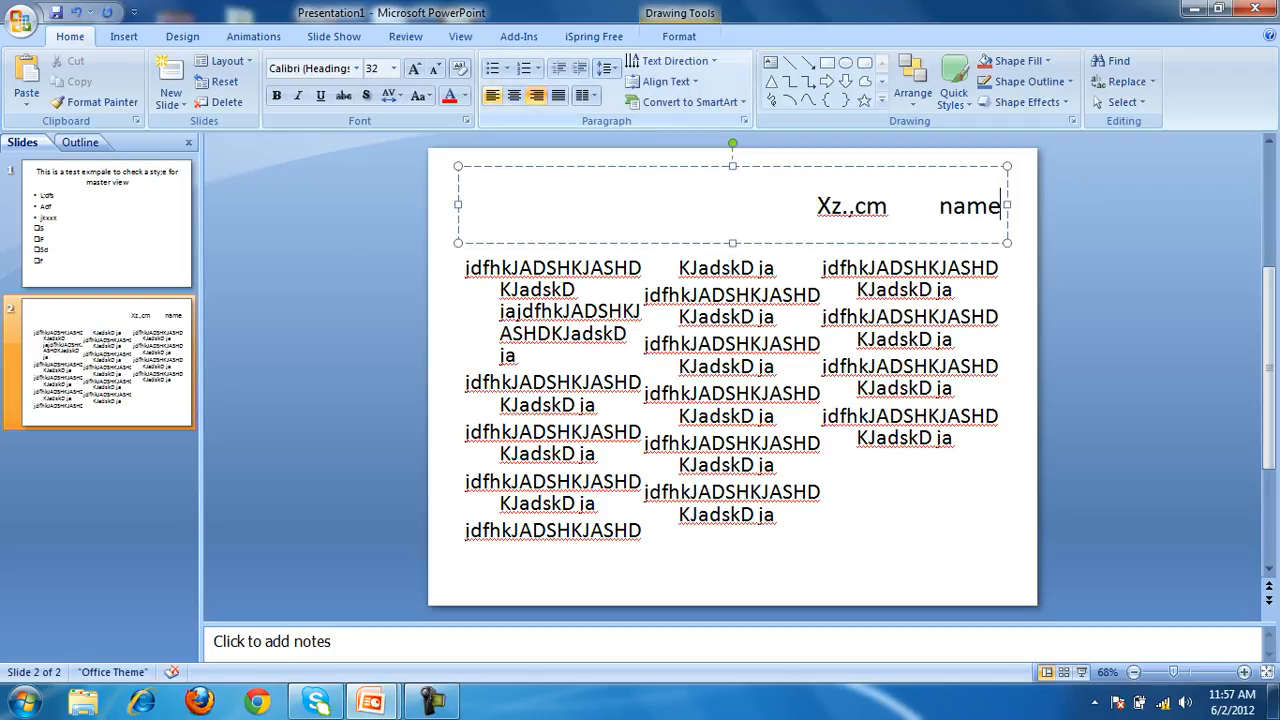
pyautogui.hotkey('ctrl', 'j')
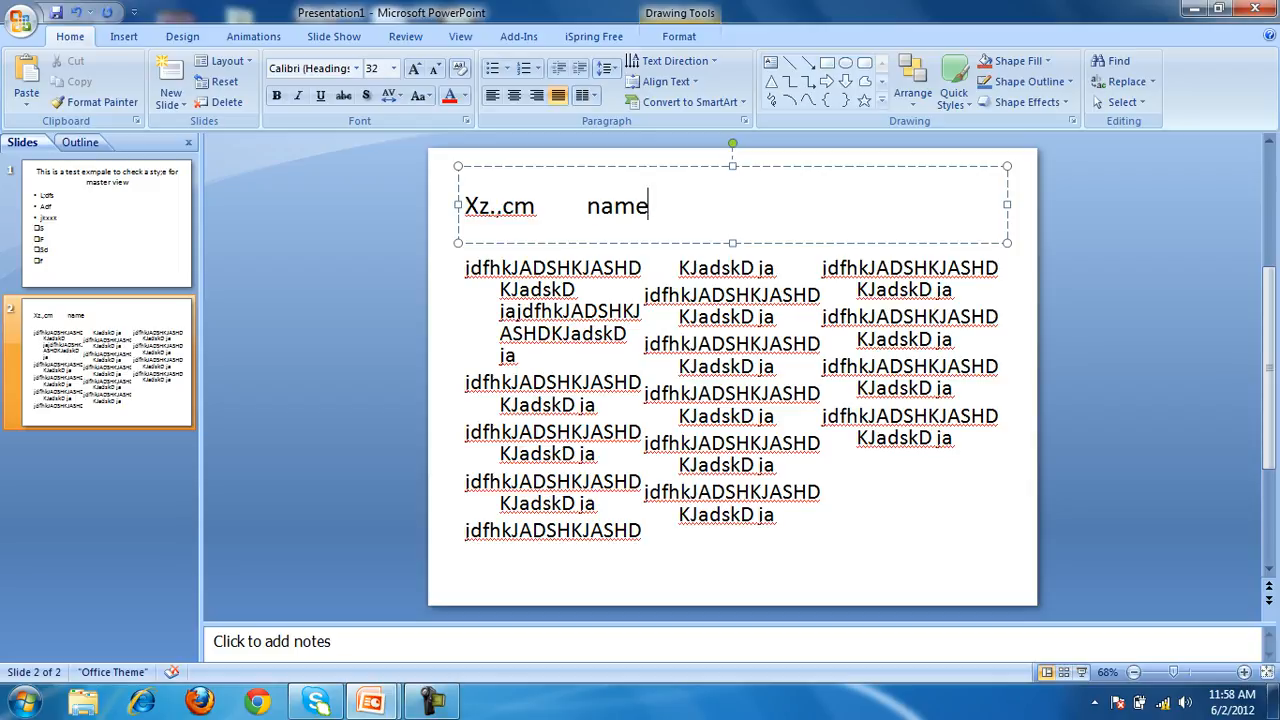
# Switch to the PowerPoint_Week1_Session_5 presentation and page from slide 6 to the Paragraph Alignment slide.
pyautogui.click(432, 703)
pyautogui.click(432, 703)
pyautogui.click(371, 702)
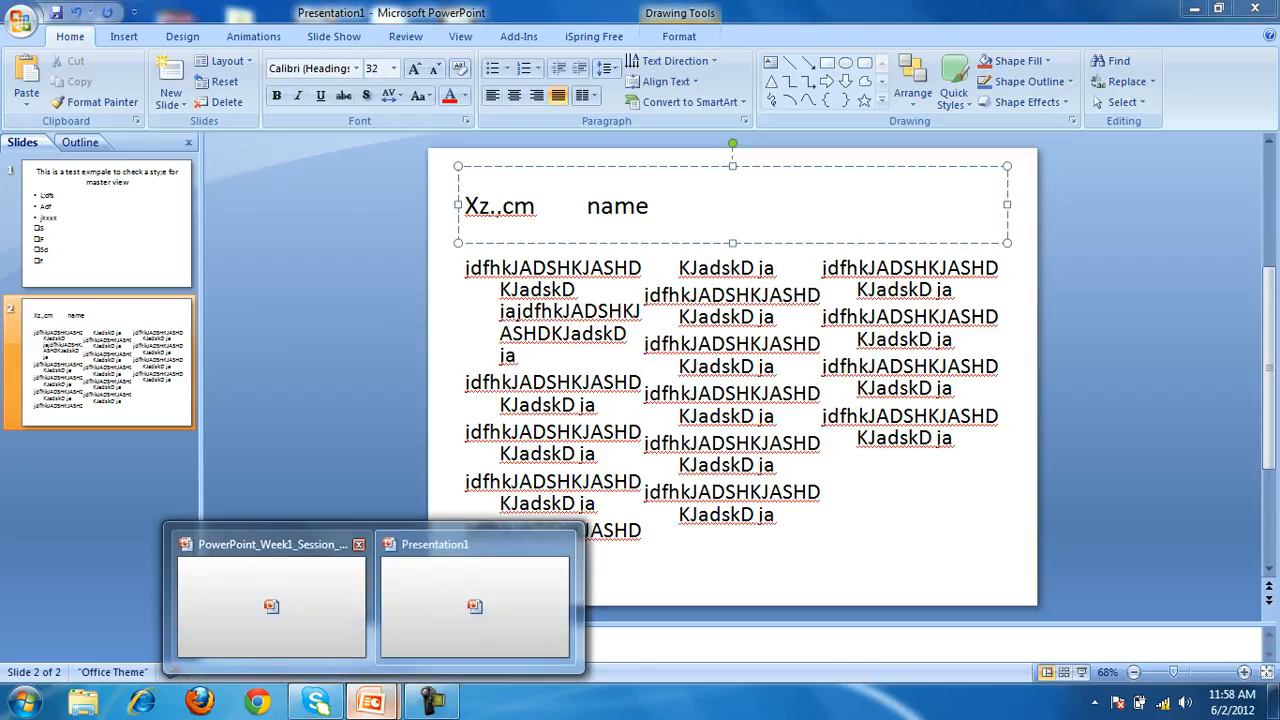
pyautogui.click(272, 604)
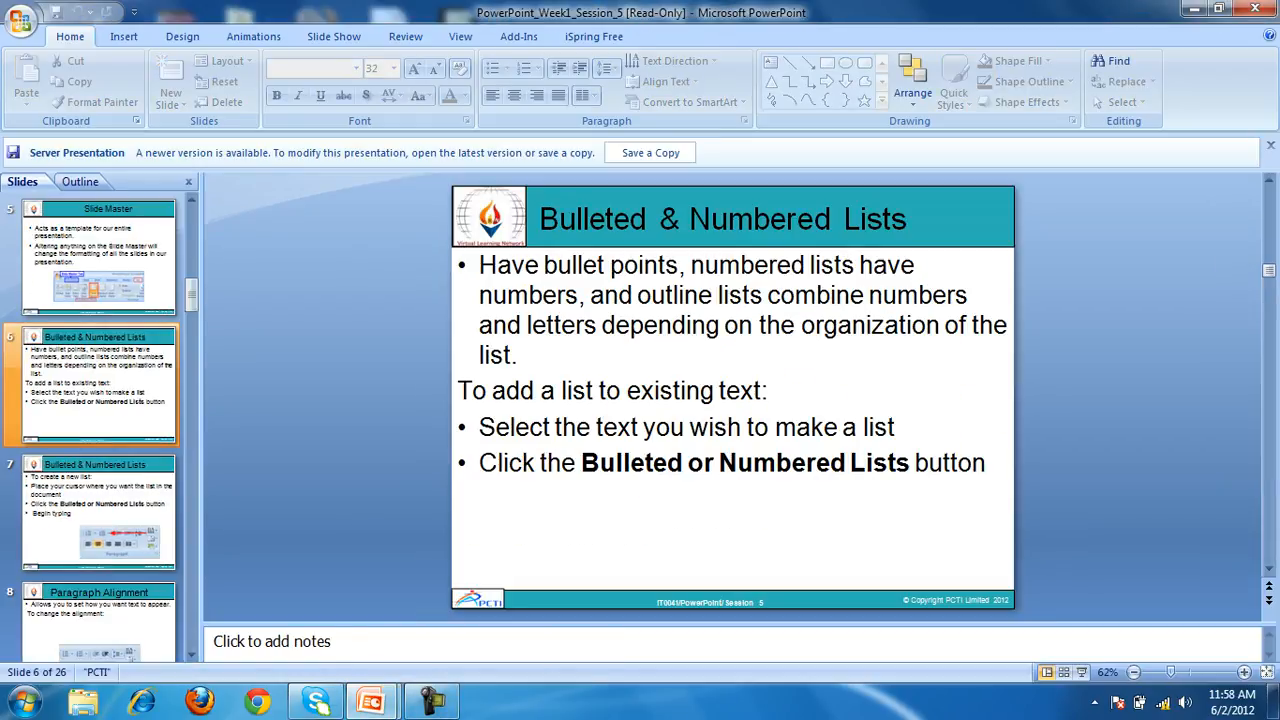
pyautogui.press('Down')
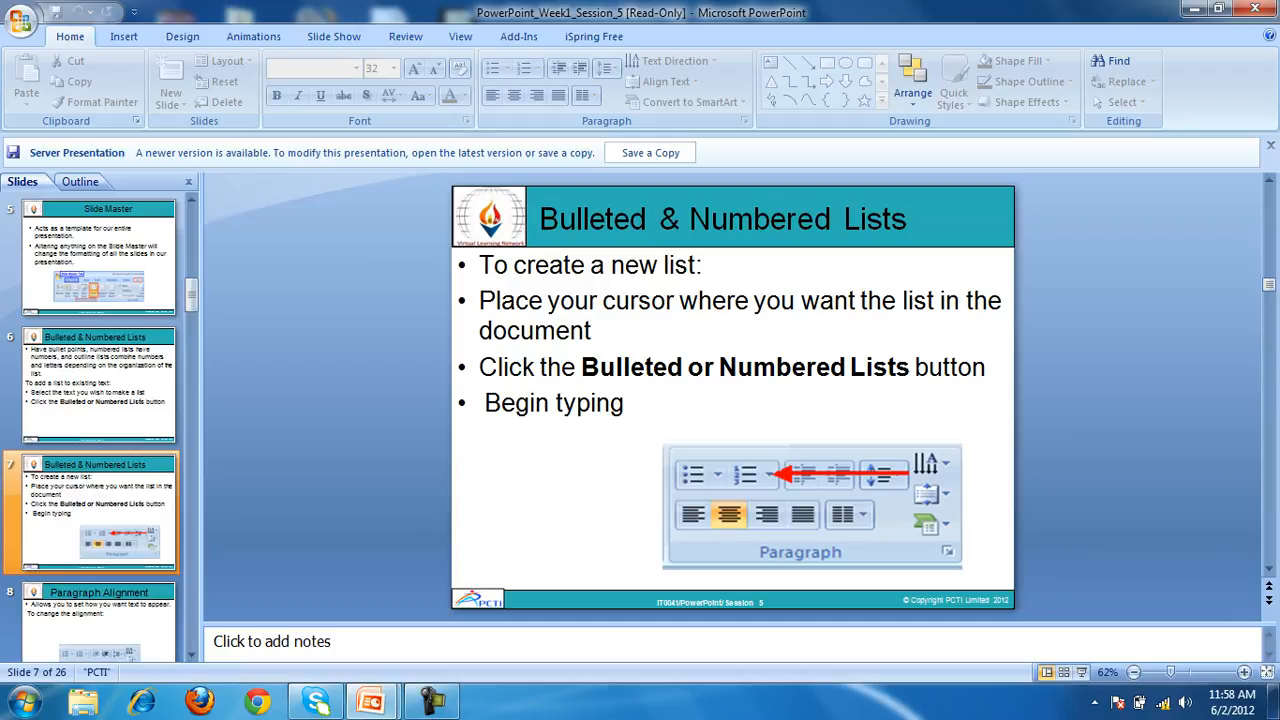
pyautogui.press('Down')
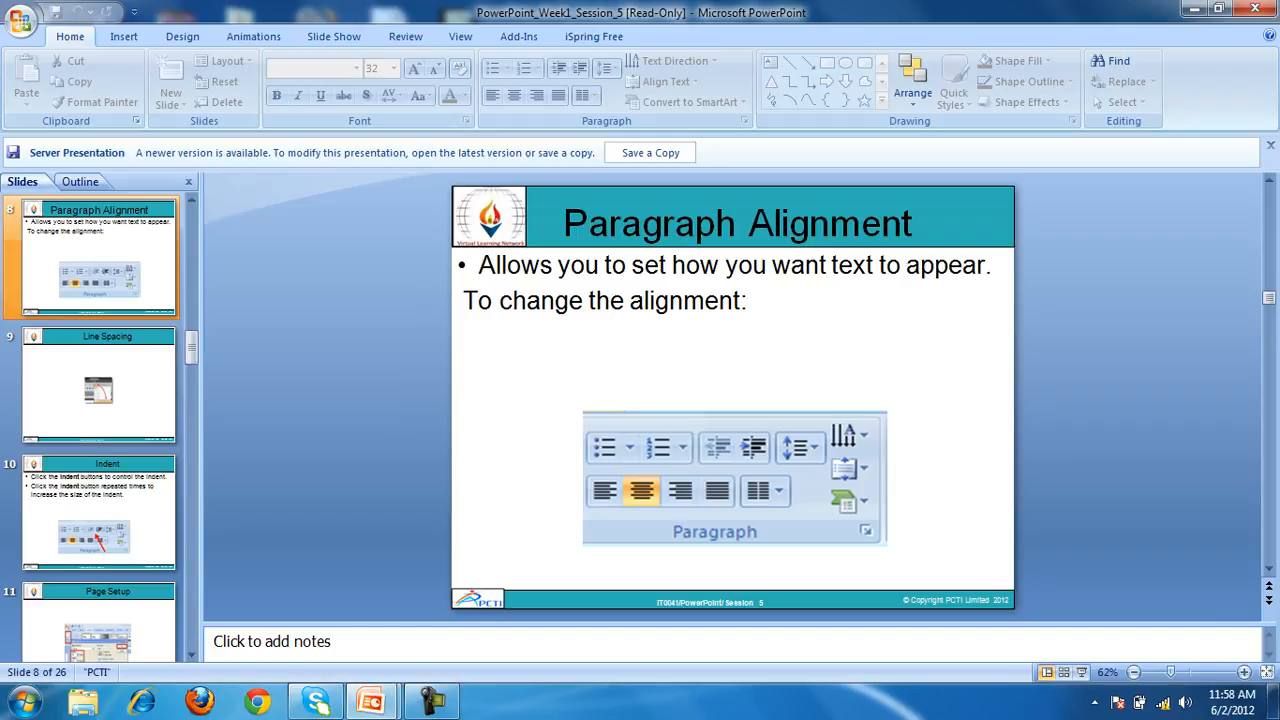
# Return to Presentation1, select all of slide 2's body text and open the More Colors dialog for its font color.
pyautogui.hotkey('alt', 'Tab')
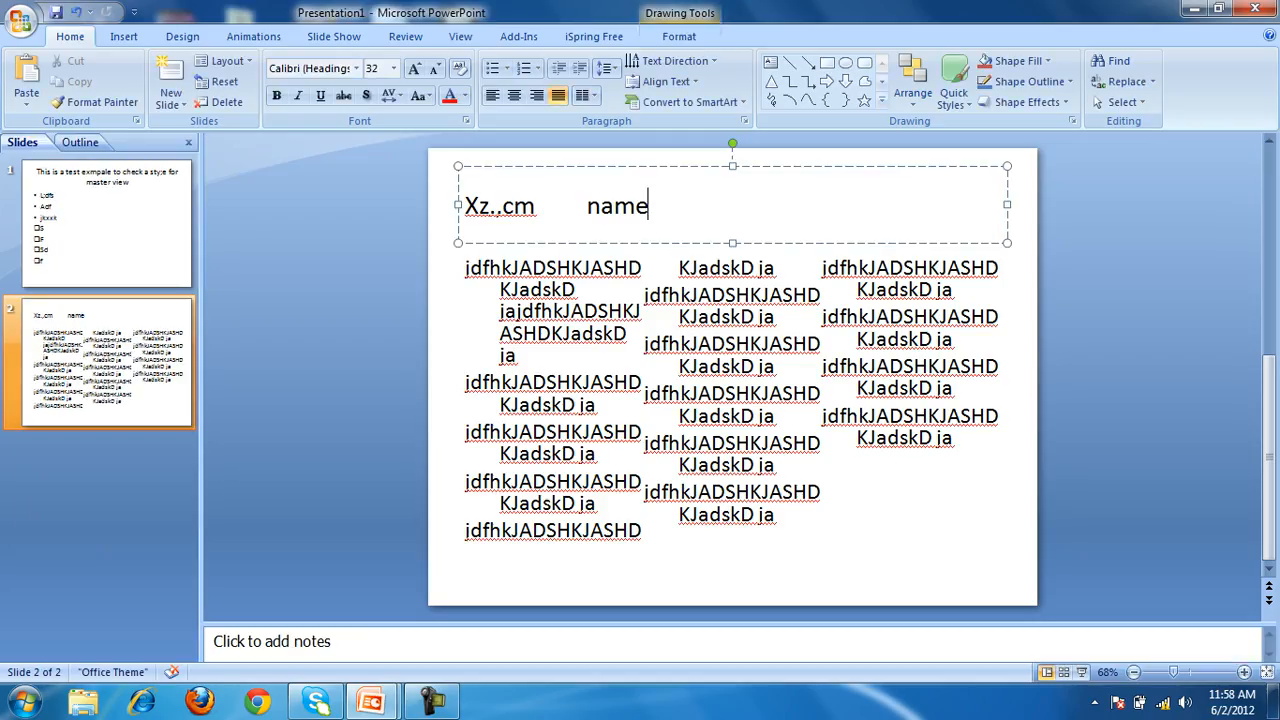
pyautogui.click(597, 455)
pyautogui.hotkey('ctrl', 'a')
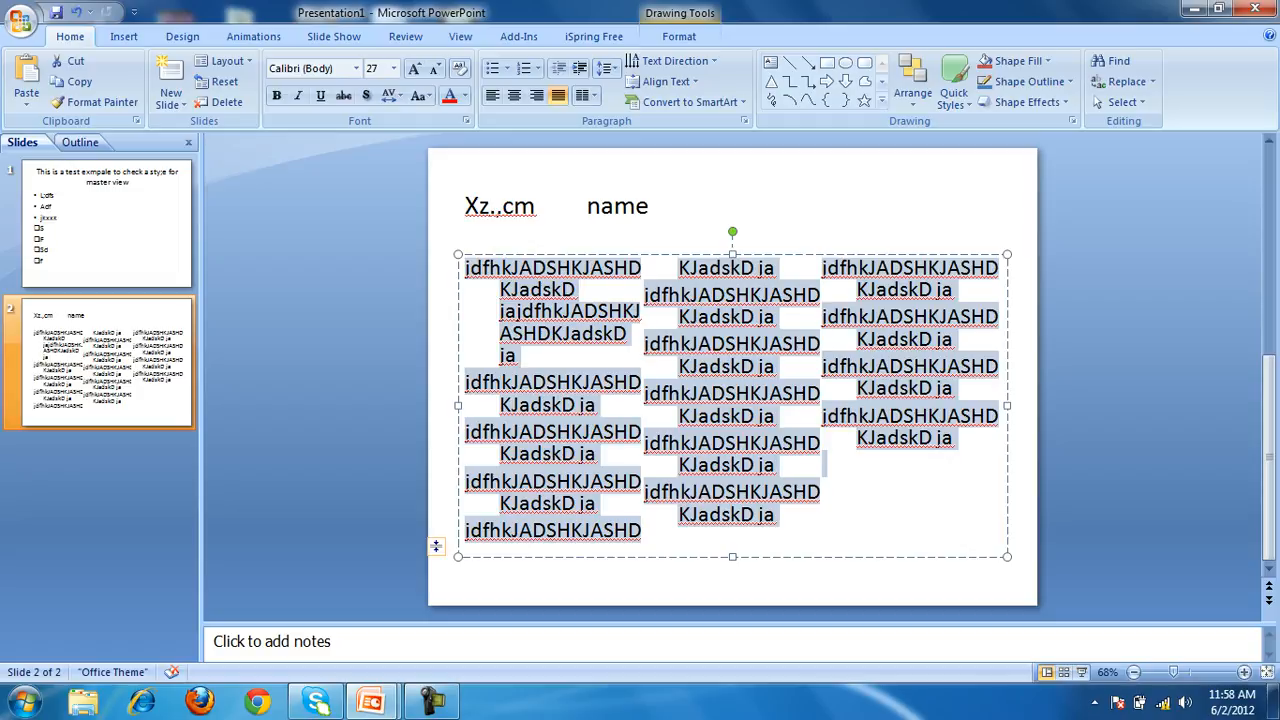
pyautogui.press('alt')
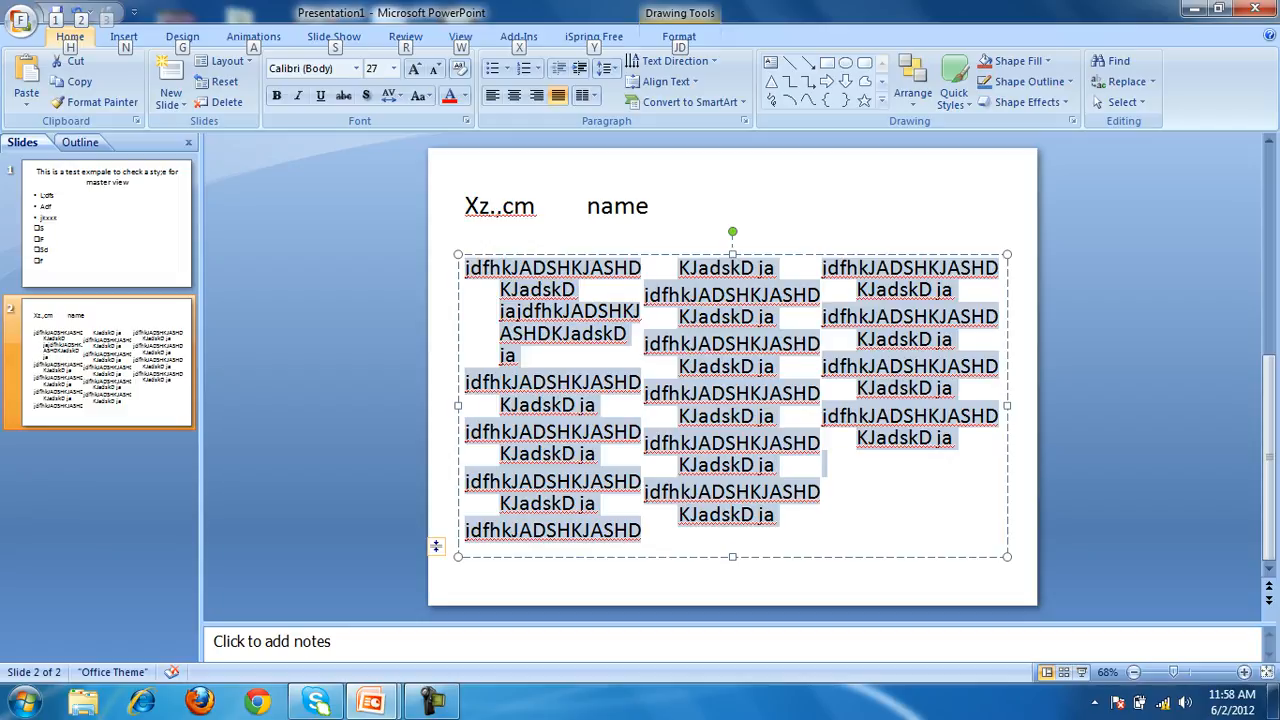
pyautogui.press('h')
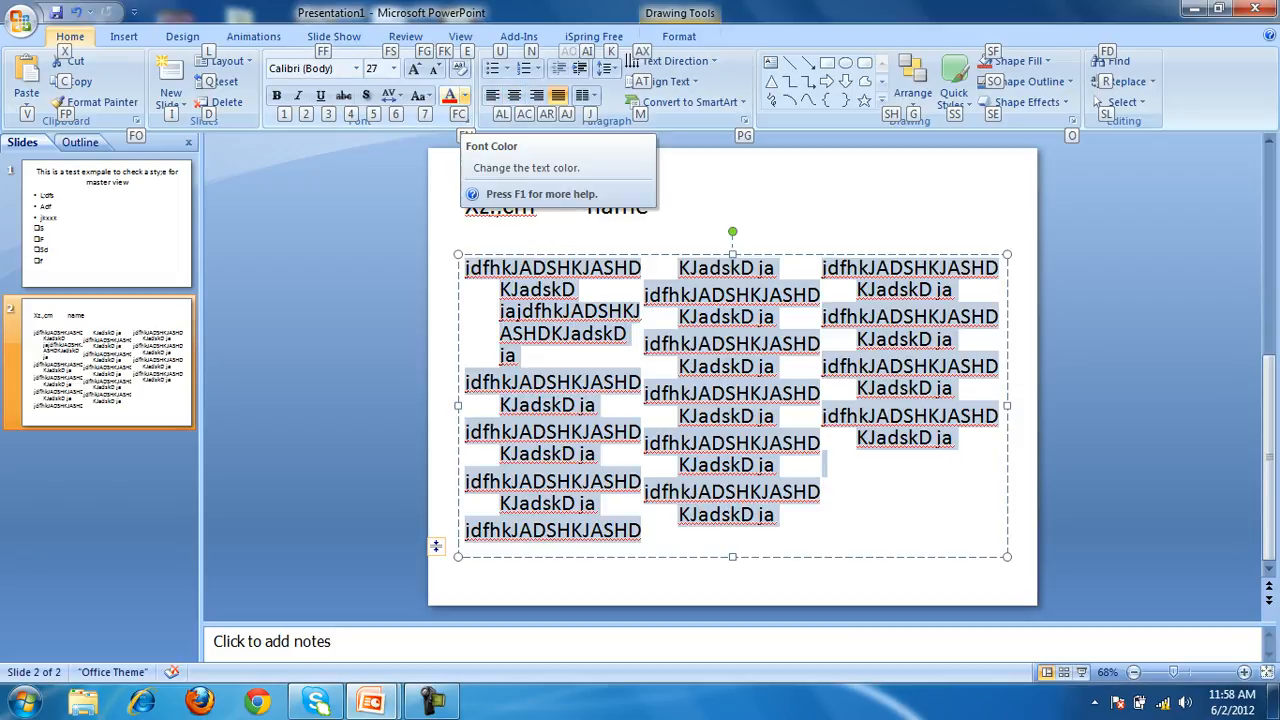
pyautogui.press('f')
pyautogui.press('c')
pyautogui.press('Right')
pyautogui.press('Right')
pyautogui.press('Right')
pyautogui.press('Right')
pyautogui.press('Down')
pyautogui.press('Down')
pyautogui.press('Down')
pyautogui.press('Down')
pyautogui.press('Down')
pyautogui.press('Left')
pyautogui.press('Down')
pyautogui.press('Down')
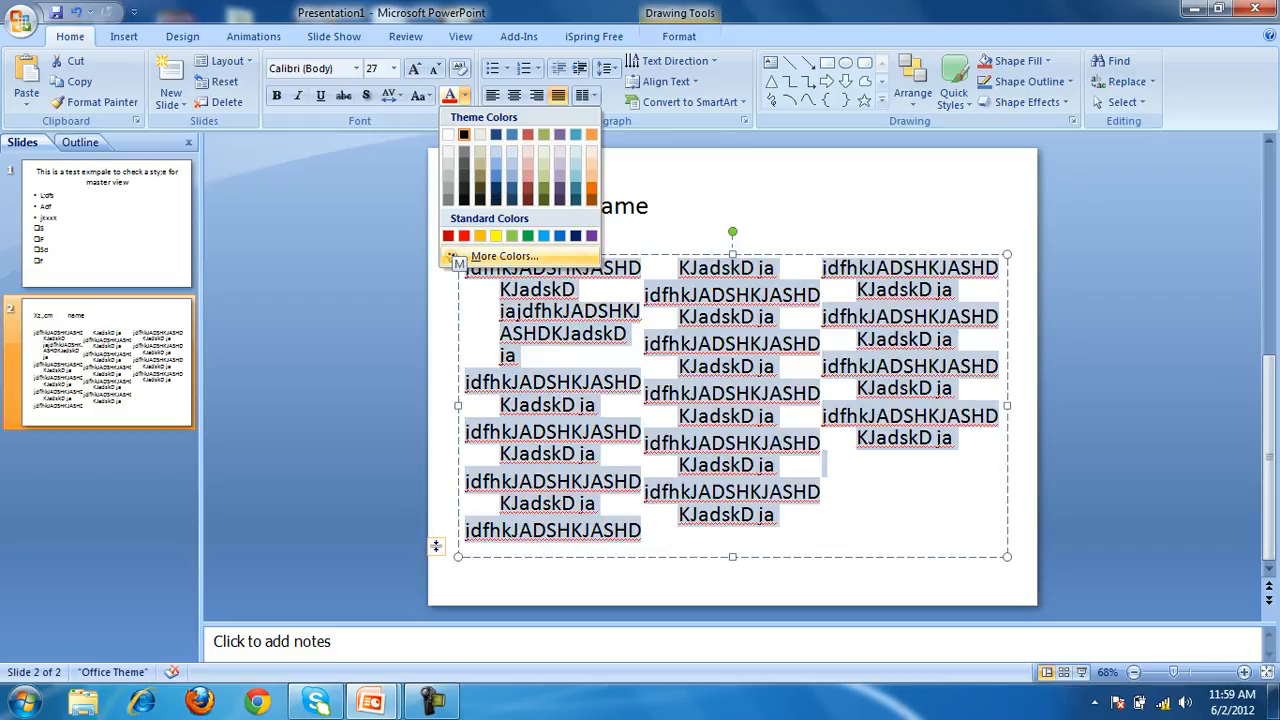
pyautogui.press('Return')
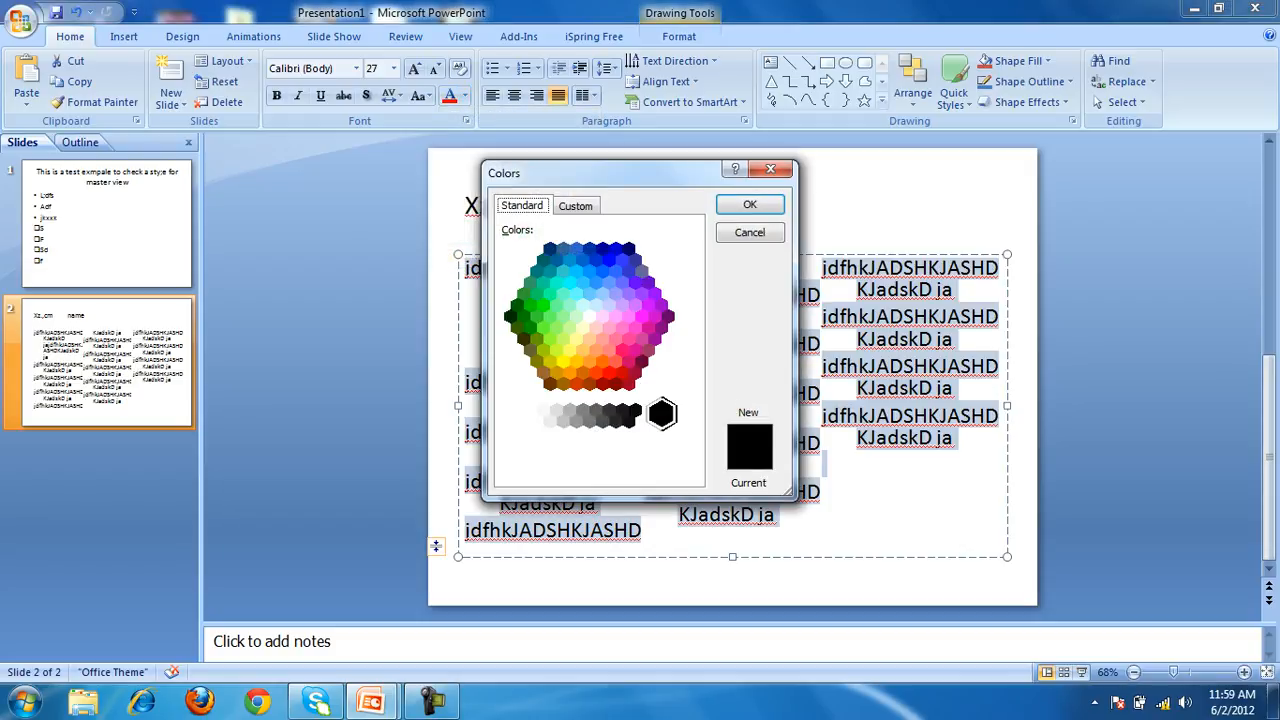
# Set the body text's font color to bright magenta from the standard color palette.
pyautogui.press('Tab')
pyautogui.press('Left')
pyautogui.press('Left')
pyautogui.press('Left')
pyautogui.press('Up')
pyautogui.press('Up')
pyautogui.press('Up')
pyautogui.press('Up')
pyautogui.press('Up')
pyautogui.press('Up')
pyautogui.press('Up')
pyautogui.press('Up')
pyautogui.press('Up')
pyautogui.press('Up')
pyautogui.press('Up')
pyautogui.press('Up')
pyautogui.press('Up')
pyautogui.press('Up')
pyautogui.press('Up')
pyautogui.press('Up')
pyautogui.press('Up')
pyautogui.press('Up')
pyautogui.press('Down')
pyautogui.press('Down')
pyautogui.press('Down')
pyautogui.press('Down')
pyautogui.press('Down')
pyautogui.press('Down')
pyautogui.press('Down')
pyautogui.press('Down')
pyautogui.press('Down')
pyautogui.press('Down')
pyautogui.press('Down')
pyautogui.press('Right')
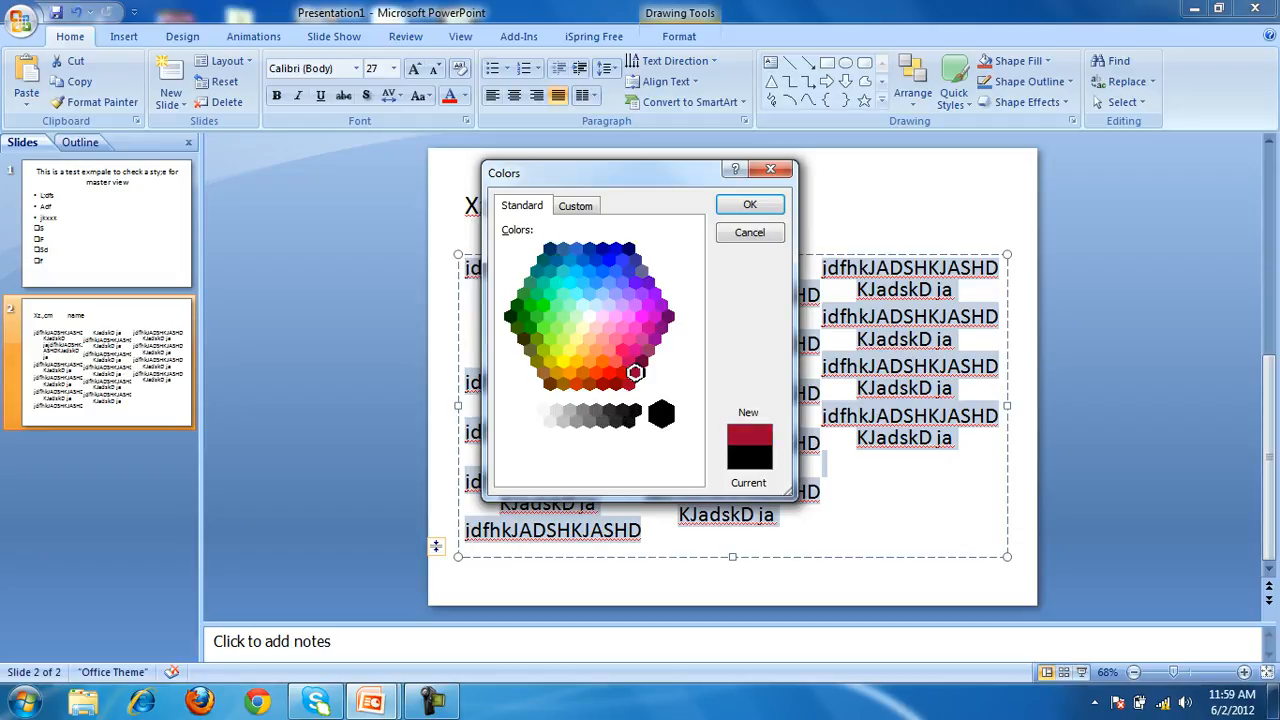
pyautogui.press('Up')
pyautogui.press('Up')
pyautogui.press('Up')
pyautogui.press('Up')
pyautogui.press('Up')
pyautogui.press('Up')
pyautogui.press('Right')
pyautogui.press('Right')
pyautogui.press('Right')
pyautogui.press('Right')
pyautogui.press('Right')
pyautogui.press('Up')
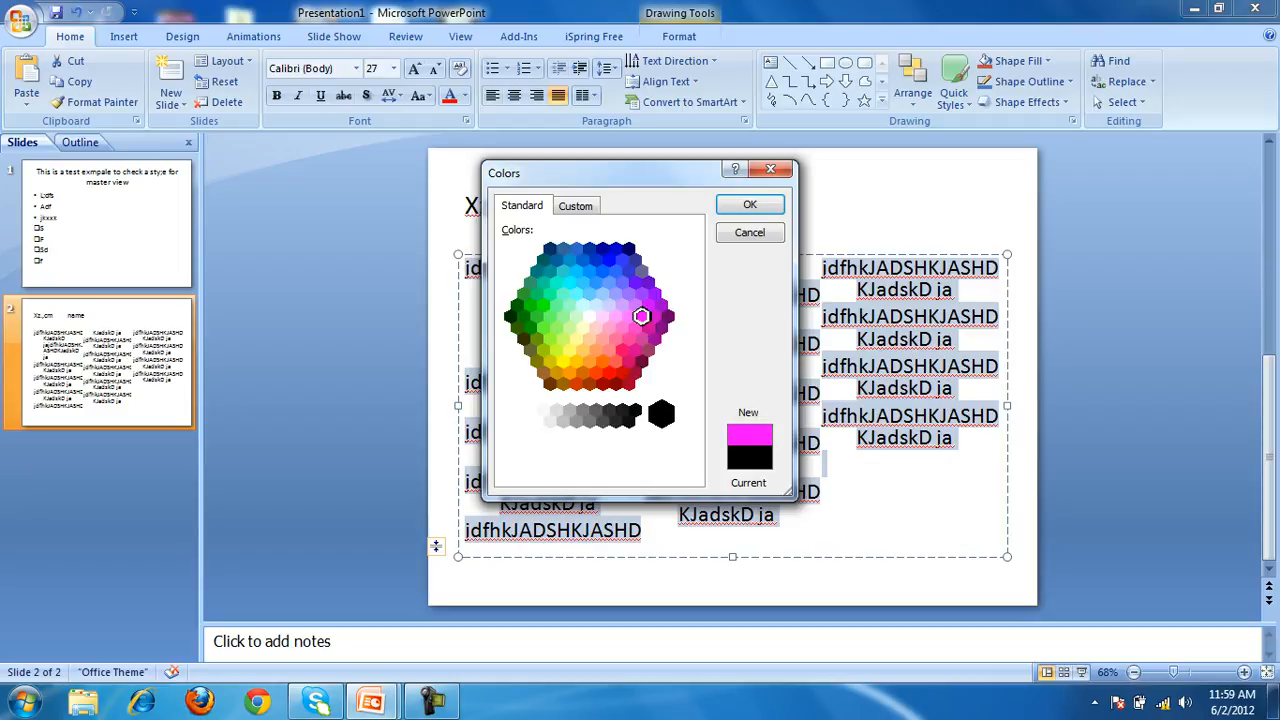
pyautogui.press('Return')
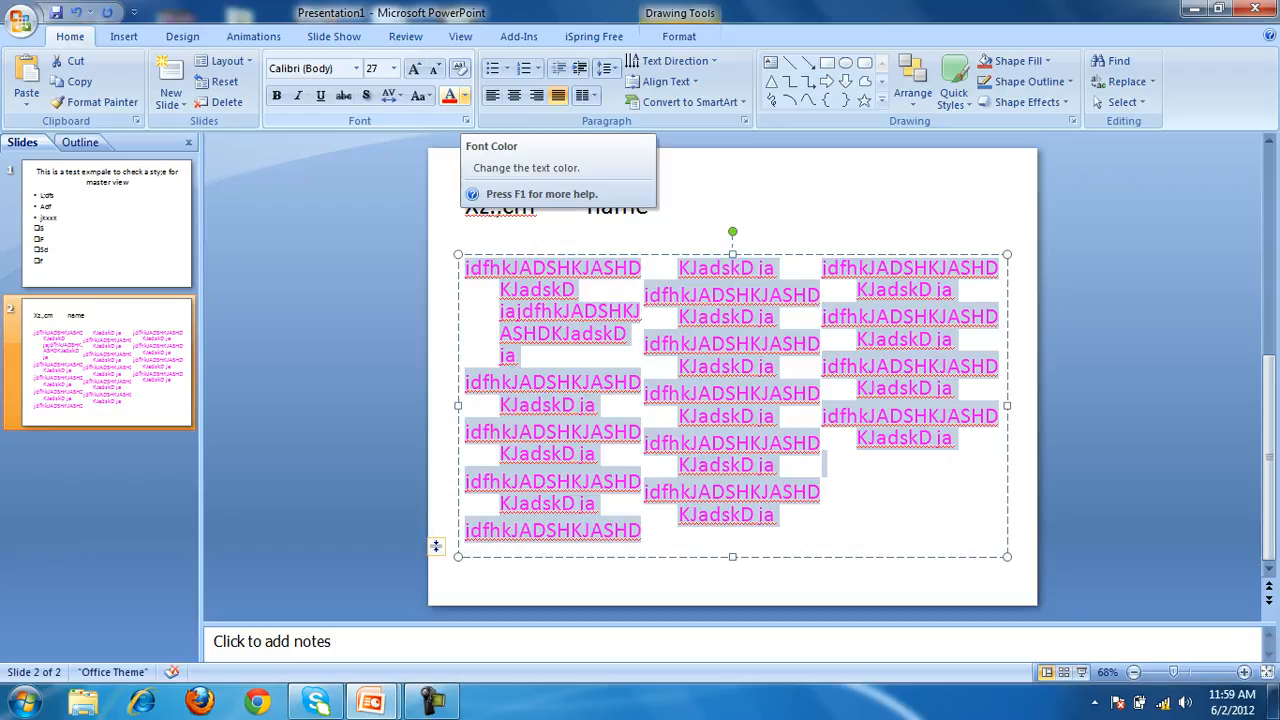
# Left-align the selected magenta body text, then center it.
pyautogui.press('alt')
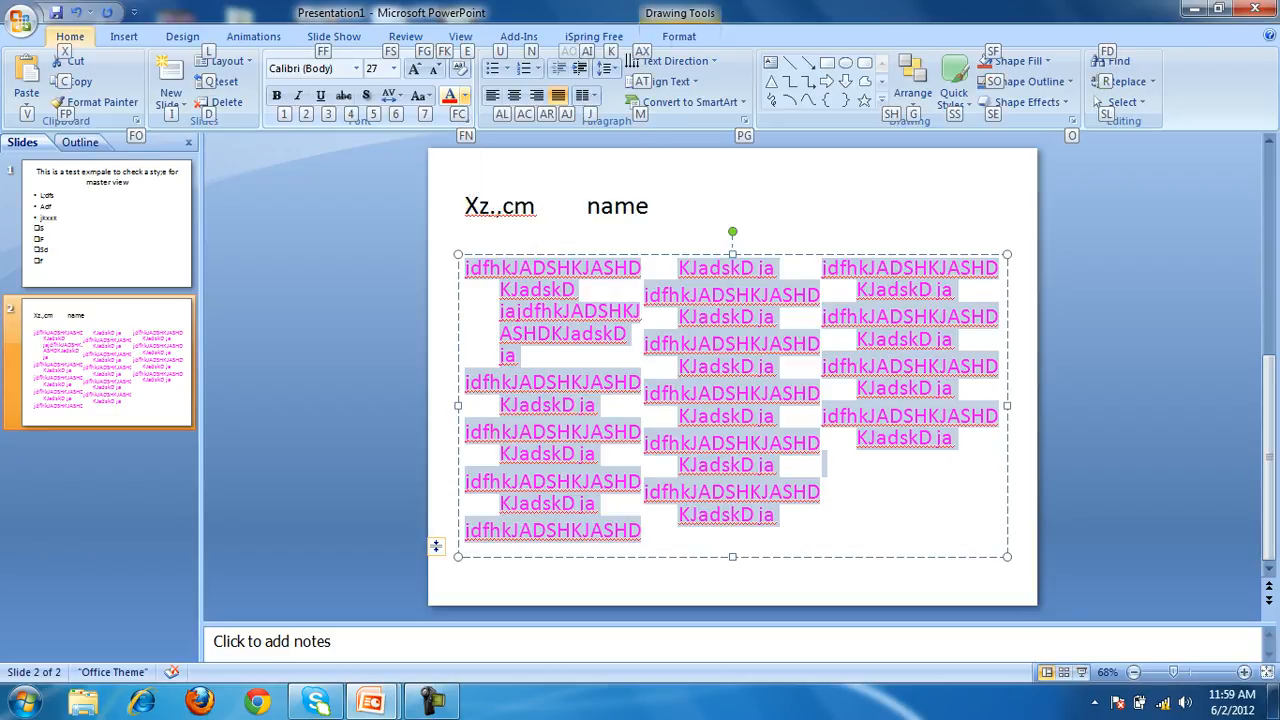
pyautogui.press('a')
pyautogui.press('l')
pyautogui.press('alt')
pyautogui.press('h')
pyautogui.press('a')
pyautogui.press('c')
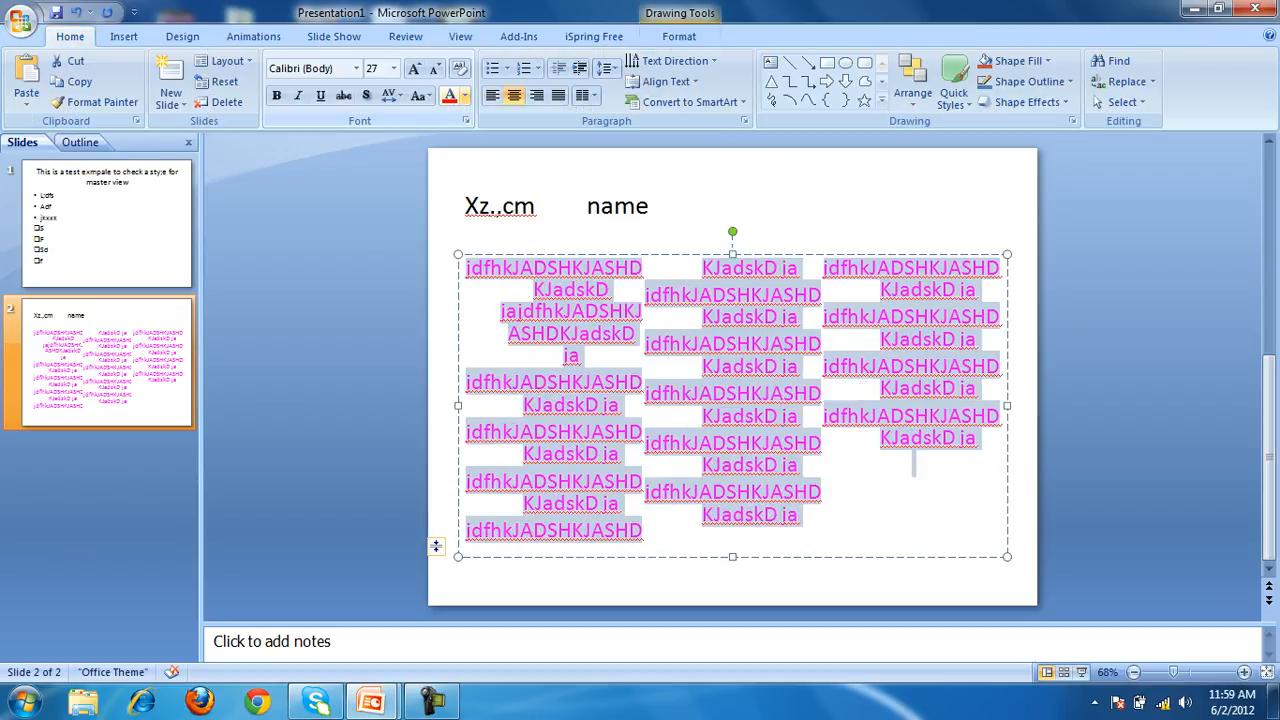
# Right-align the selected body text, then set it to justified.
pyautogui.press('alt')
pyautogui.press('h')
pyautogui.press('a')
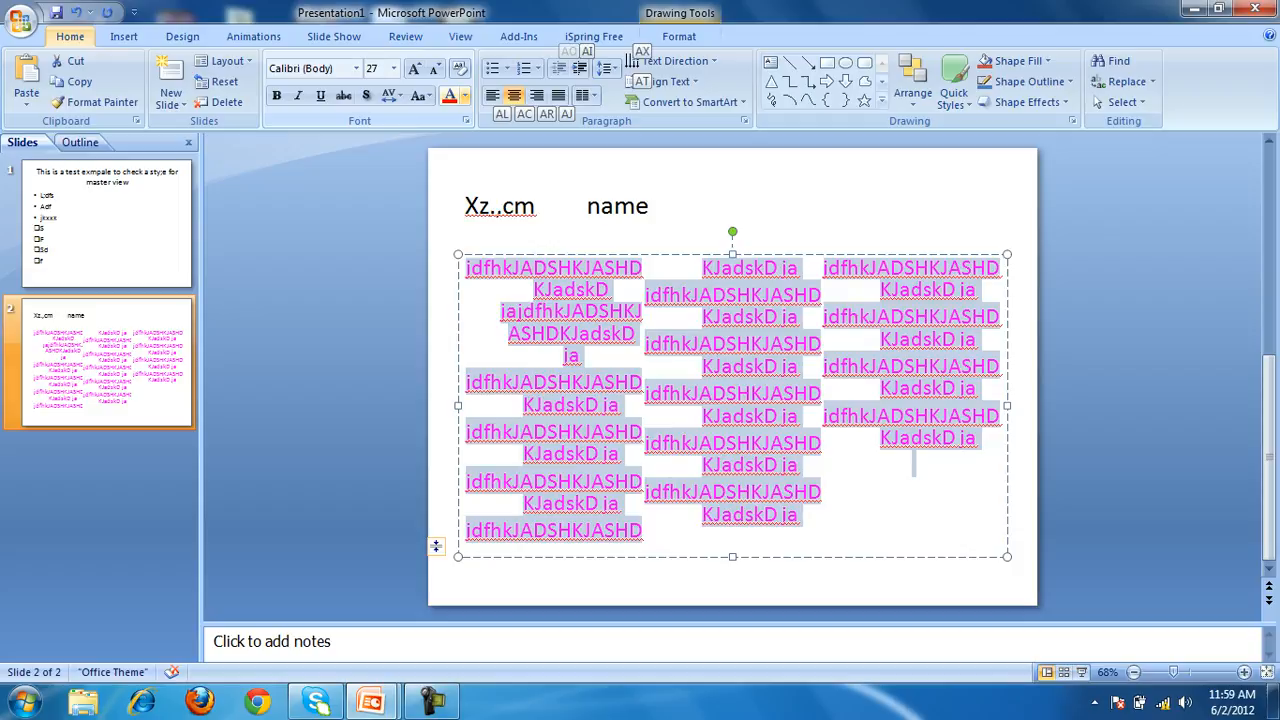
pyautogui.press('r')
pyautogui.press('alt')
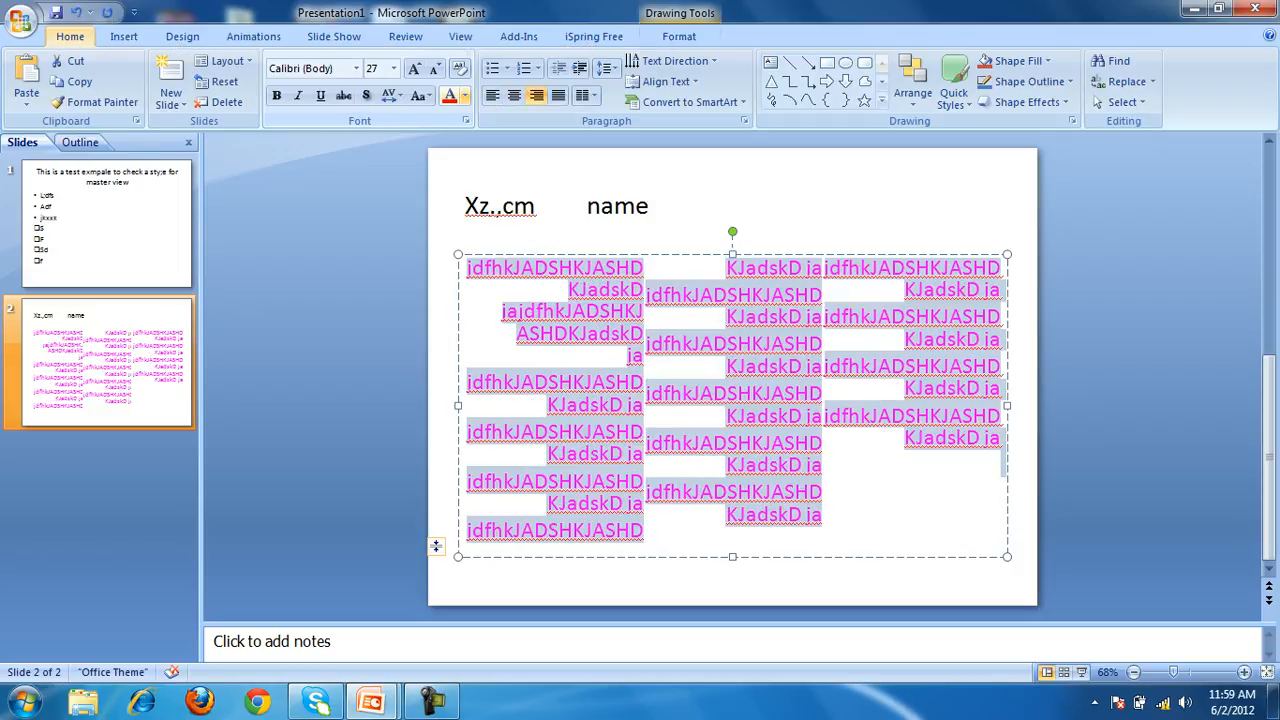
pyautogui.press('h')
pyautogui.press('a')
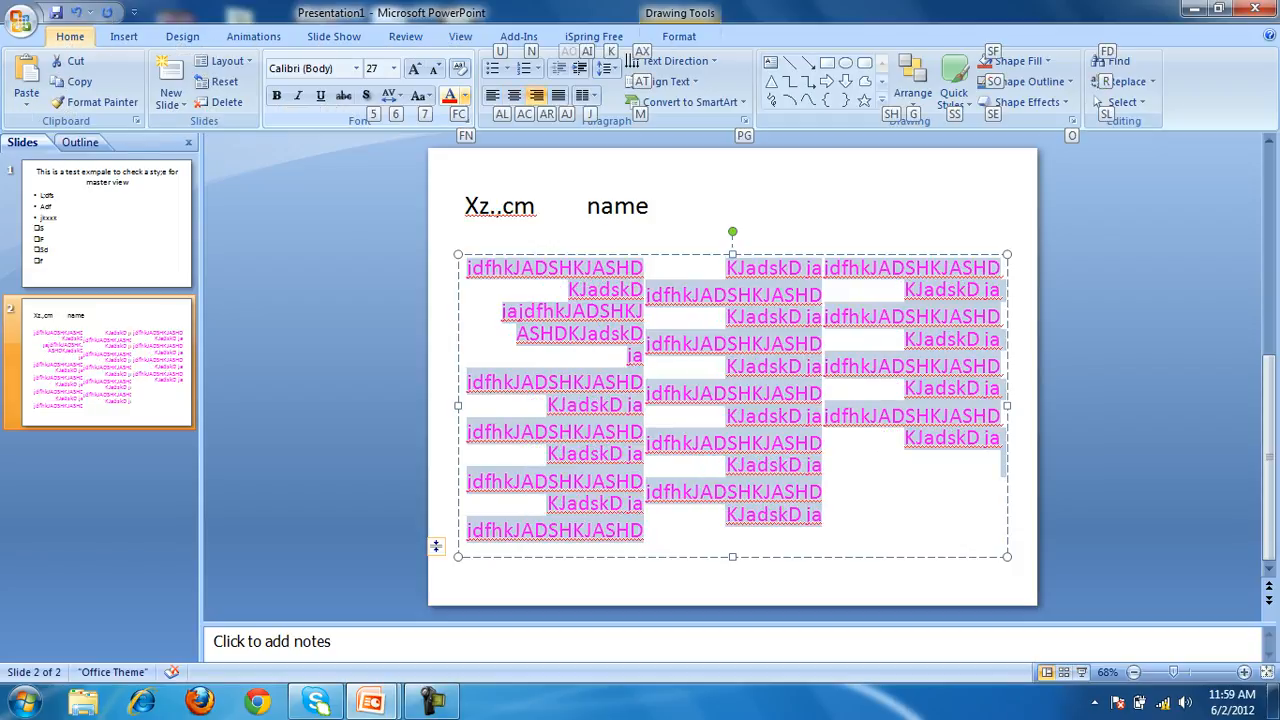
pyautogui.press('c')
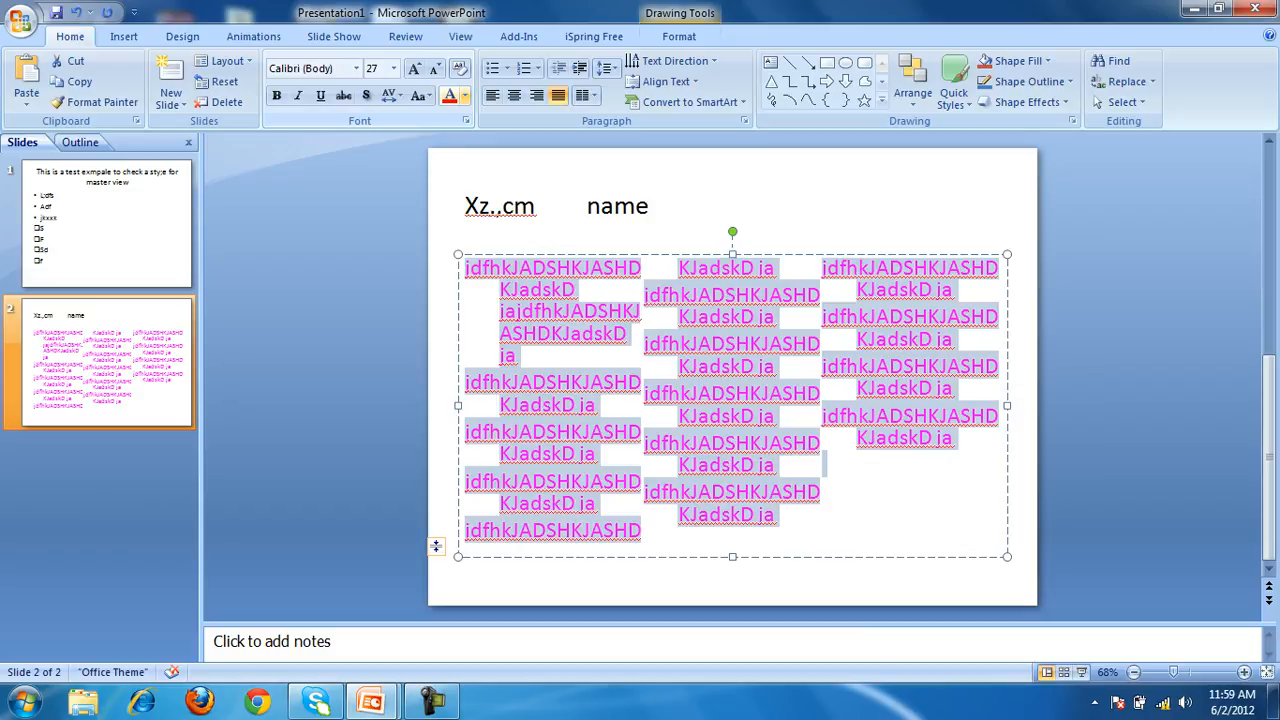
# Set the body text to a one-column layout.
pyautogui.press('alt')
pyautogui.press('h')
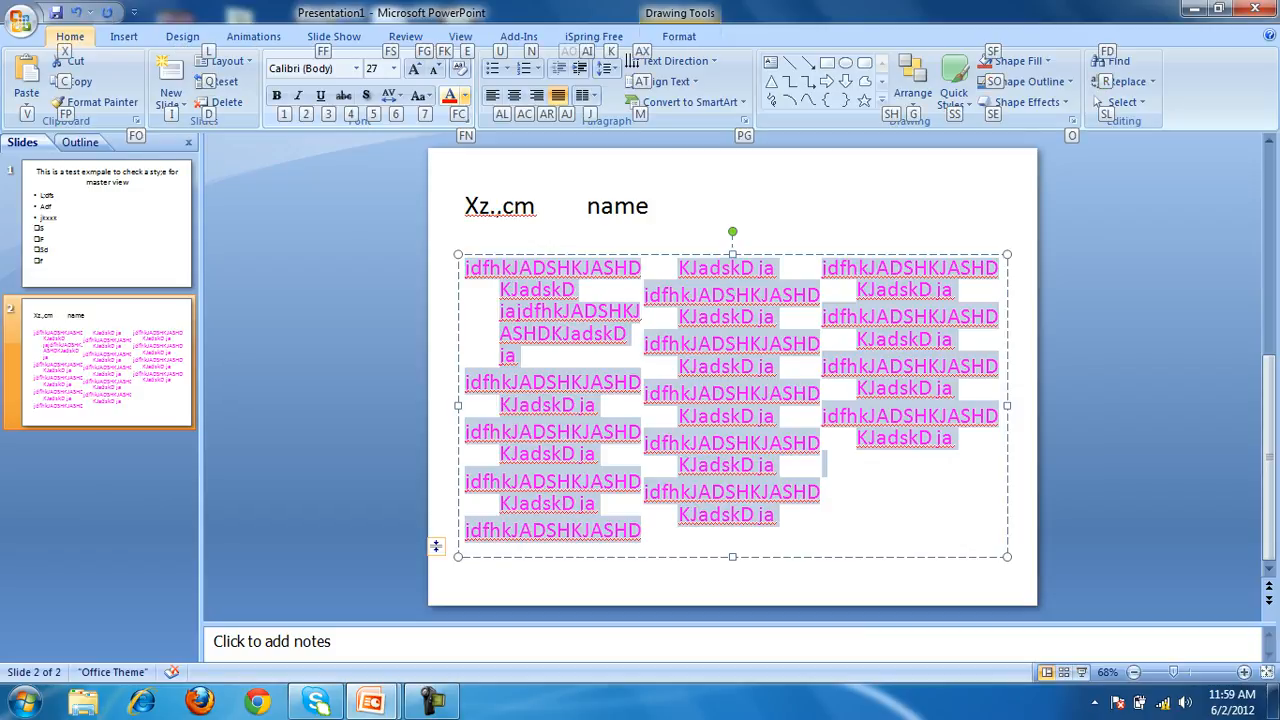
pyautogui.press('j')
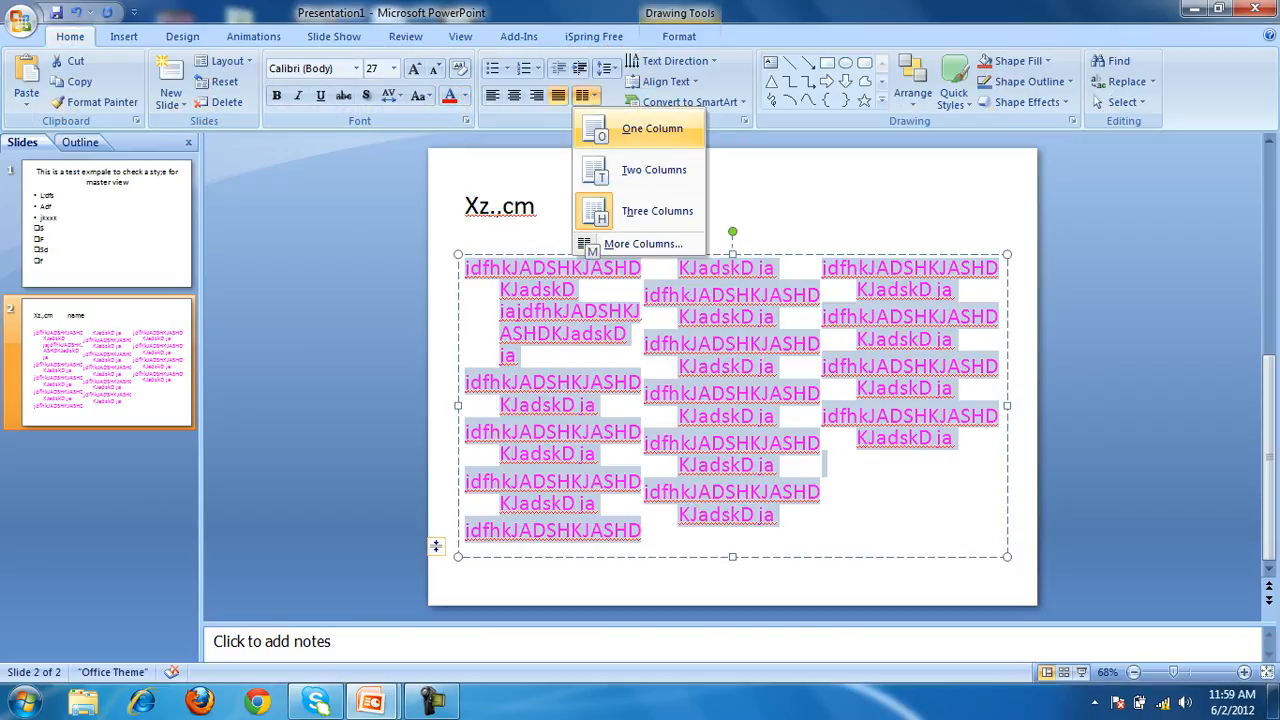
pyautogui.press('o')
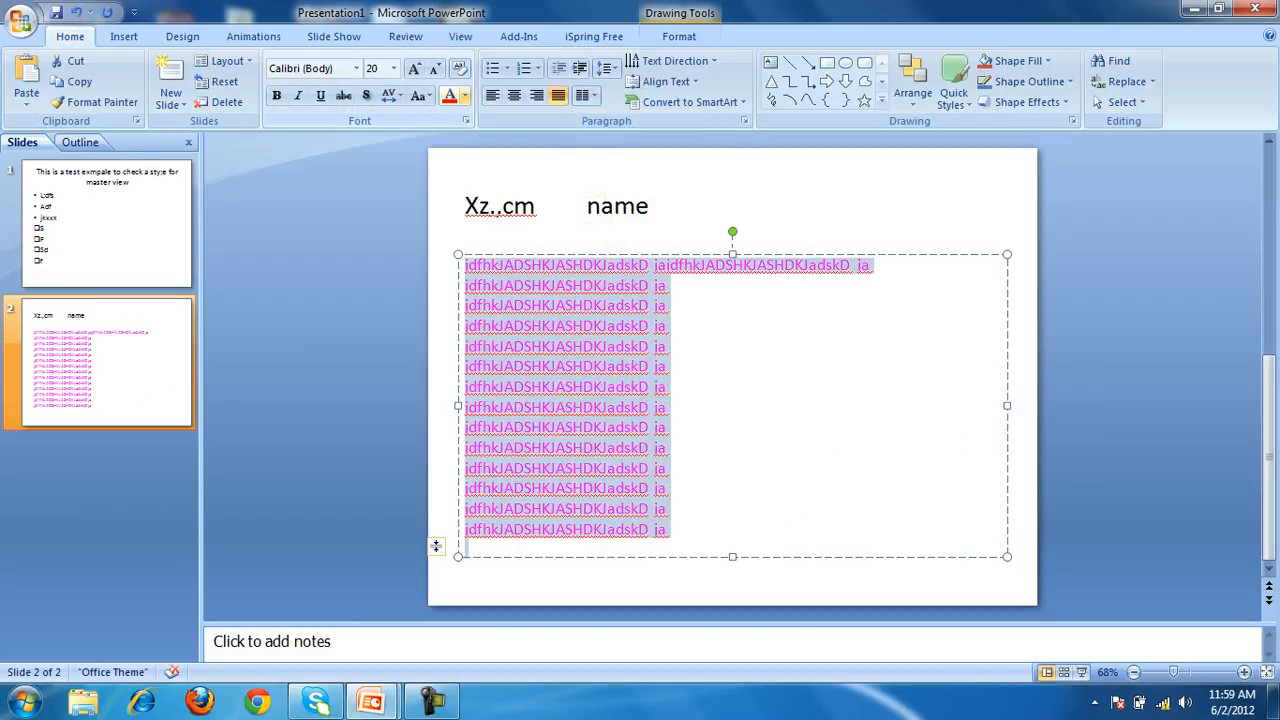
# Set the body text to a two-column layout.
pyautogui.press('alt')
pyautogui.press('h')
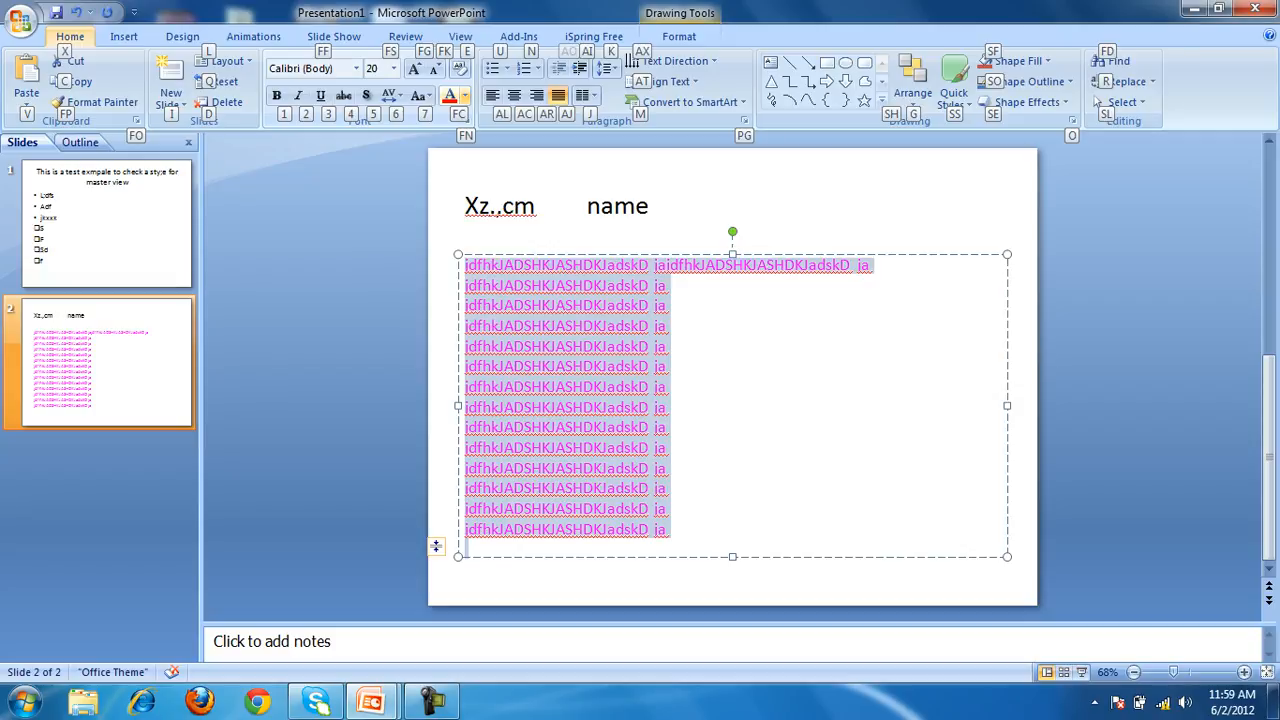
pyautogui.press('j')
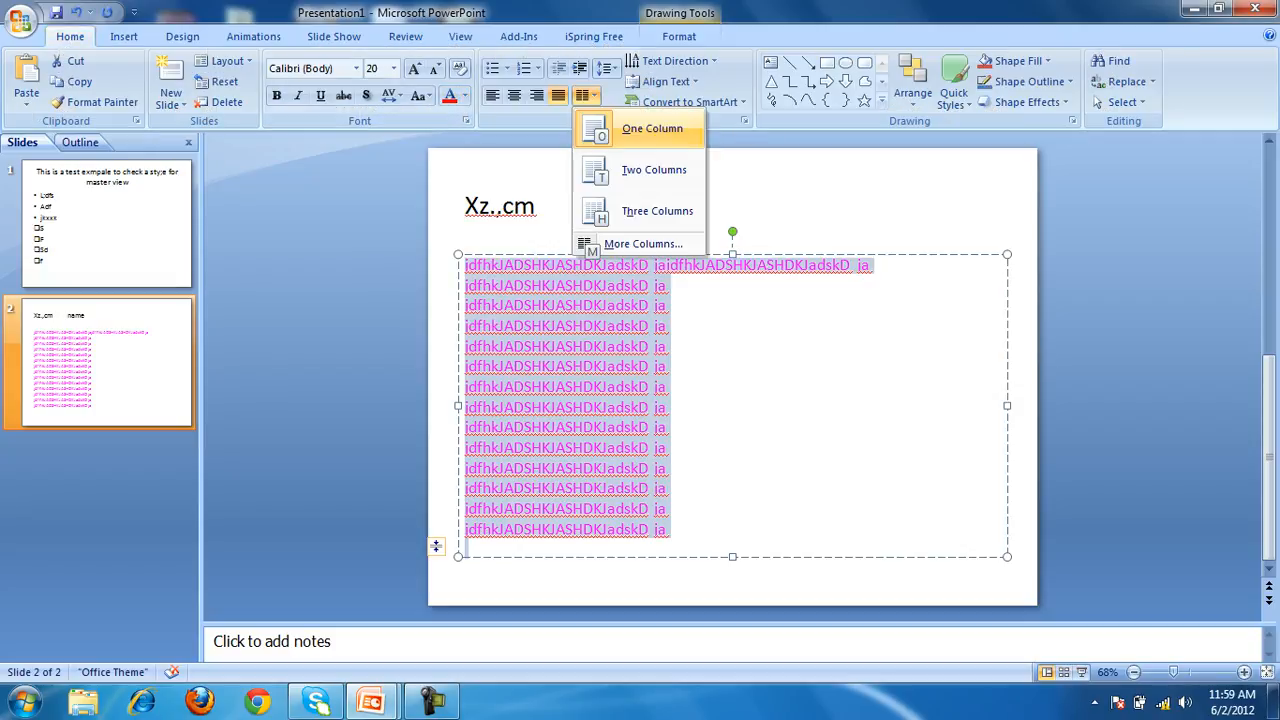
pyautogui.press('Down')
pyautogui.press('Return')
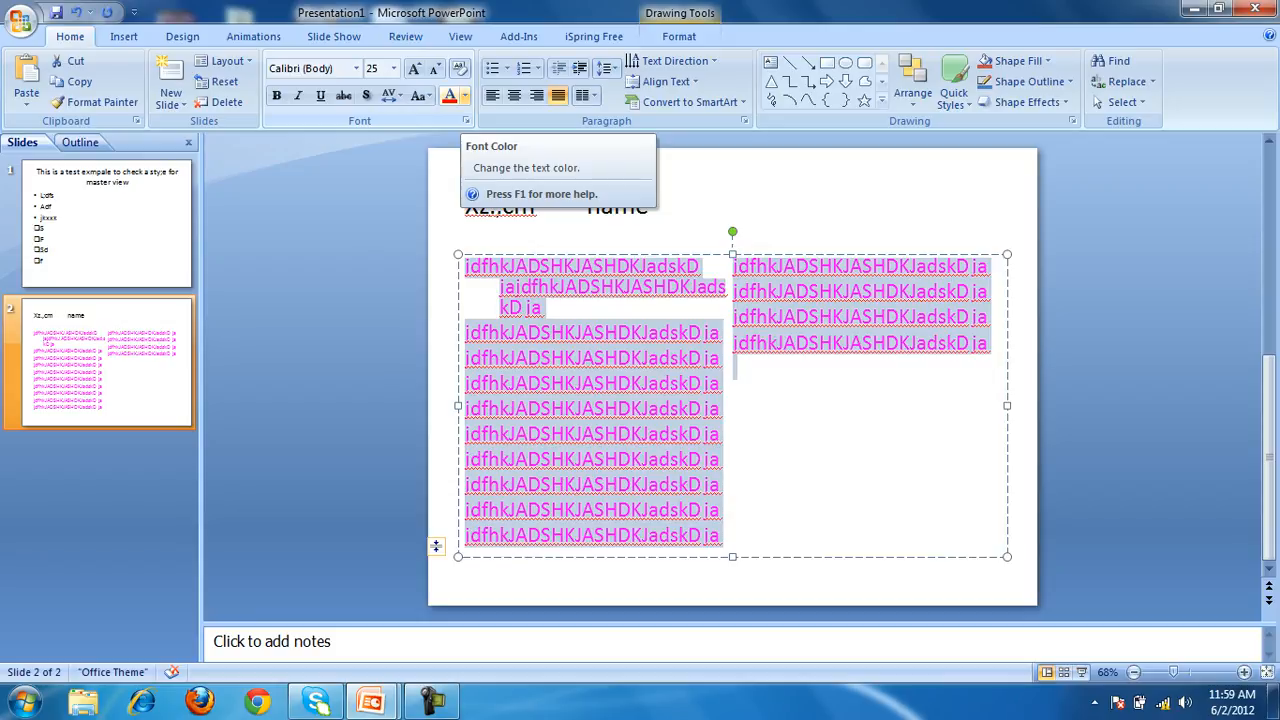
# Switch to the PowerPoint_Week1_Session_5 deck, show its Line Spacing slide, and return to Presentation1.
pyautogui.hotkey('alt', 'Tab')
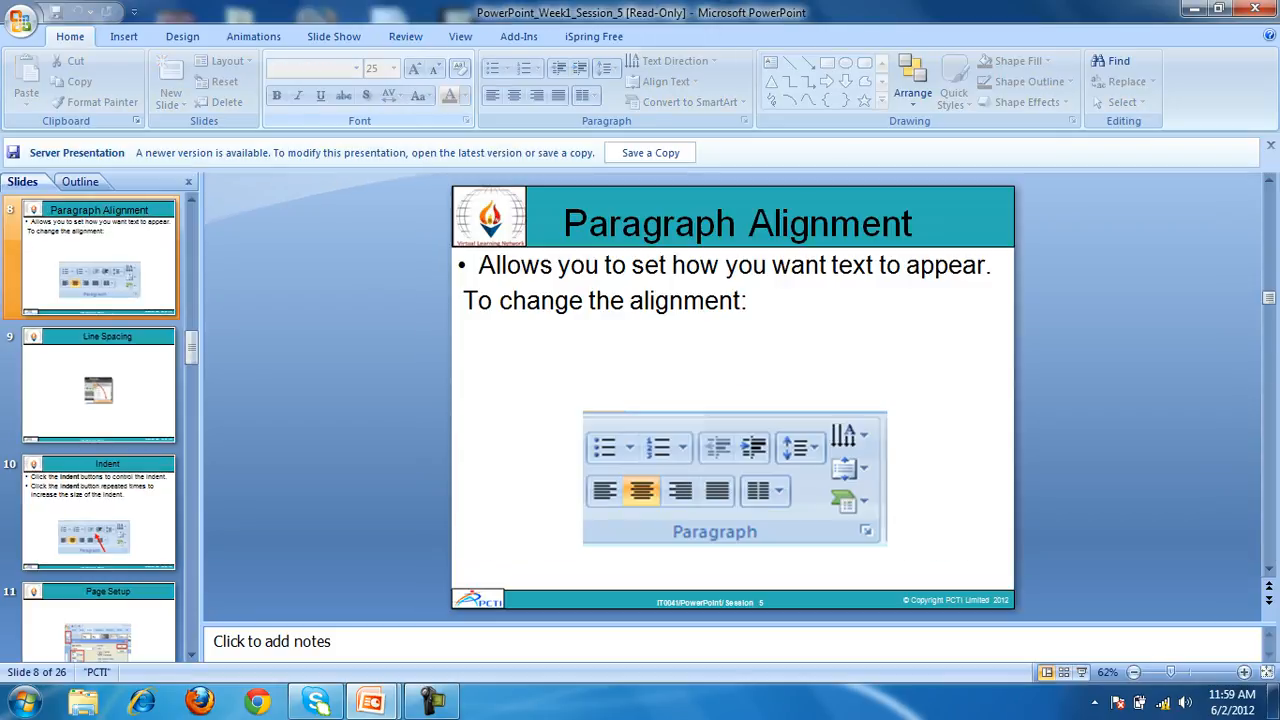
pyautogui.press('Down')
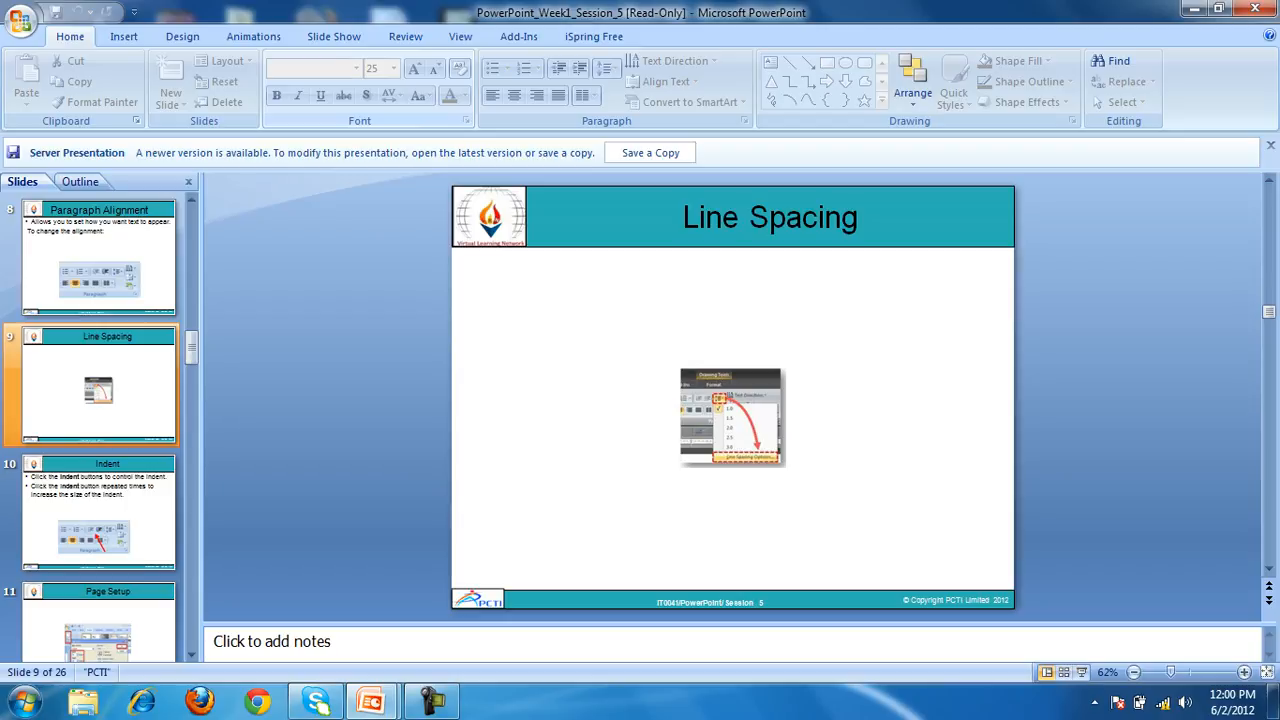
pyautogui.hotkey('alt', 'Tab')
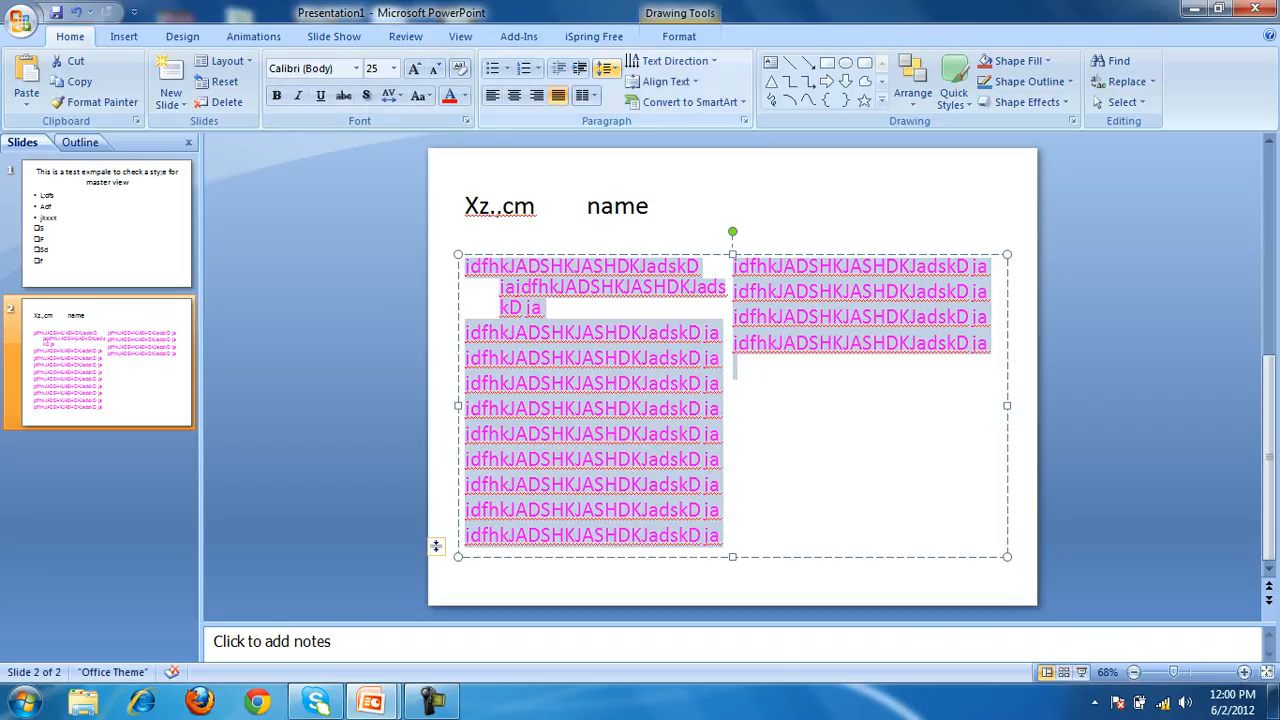
# Set the selected body text's line spacing to 1.0, then to 1.5.
pyautogui.click(606, 68)
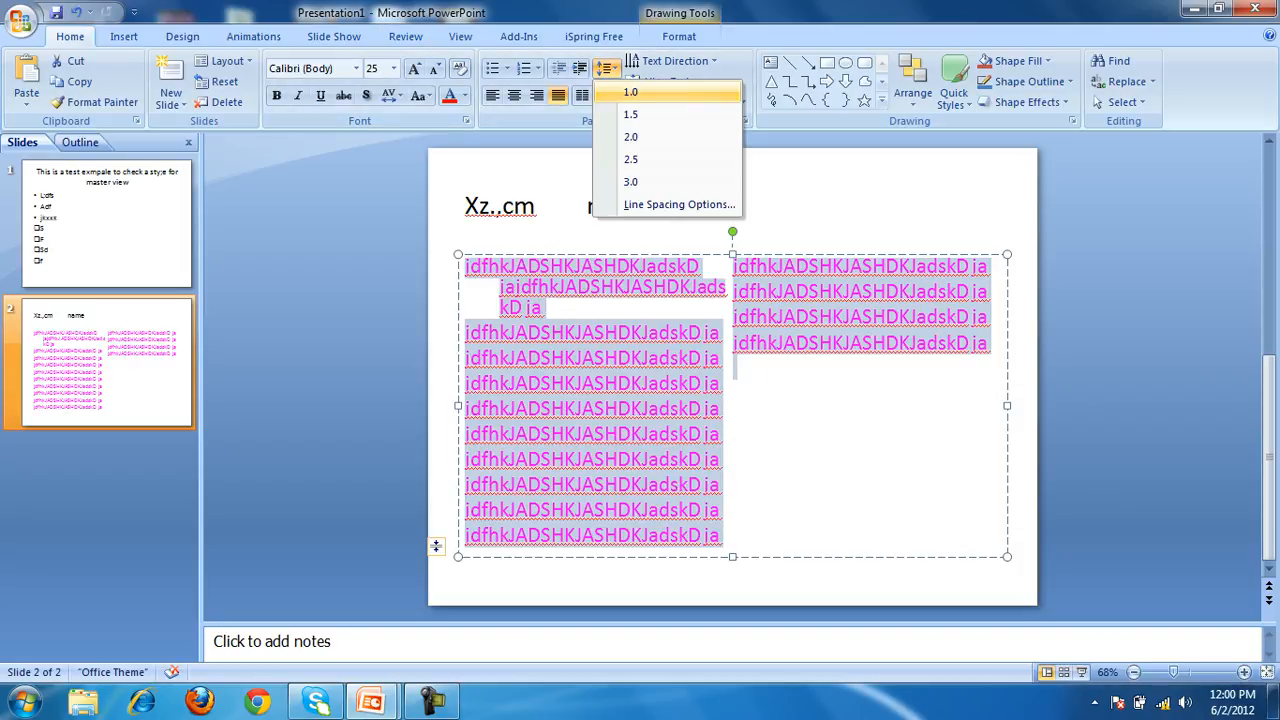
pyautogui.click(631, 92)
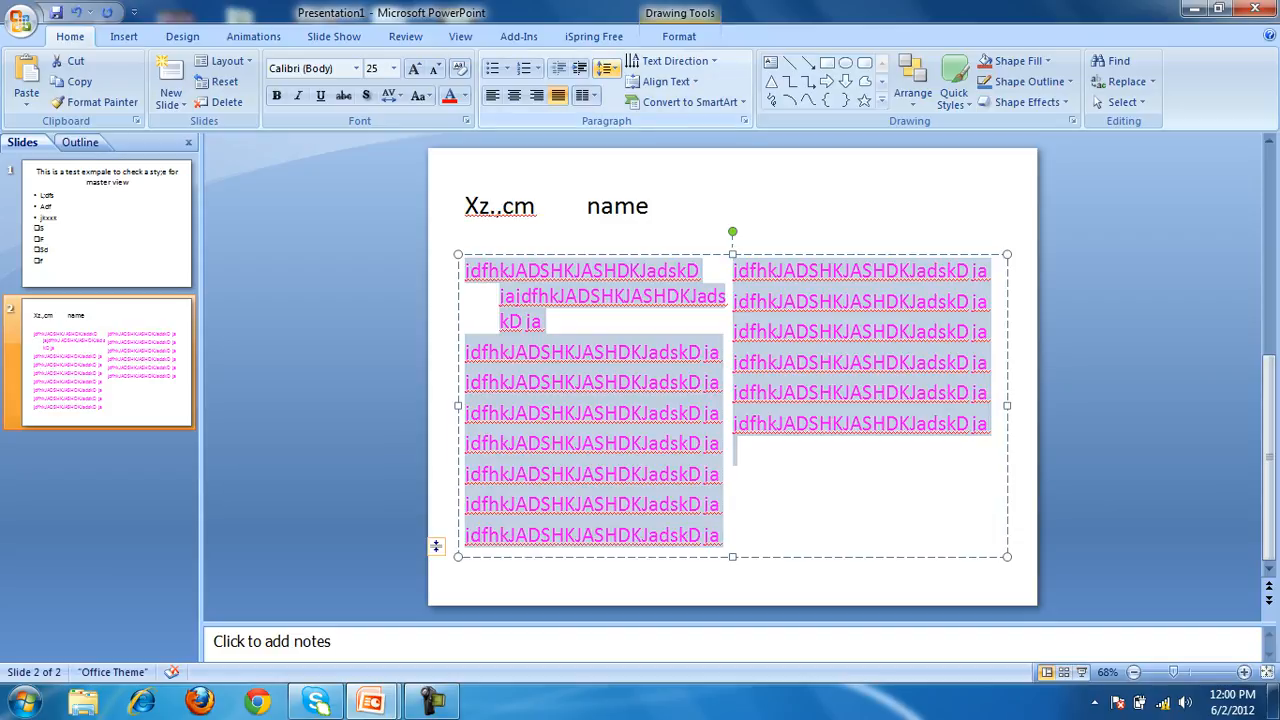
pyautogui.click(606, 68)
pyautogui.click(640, 114)
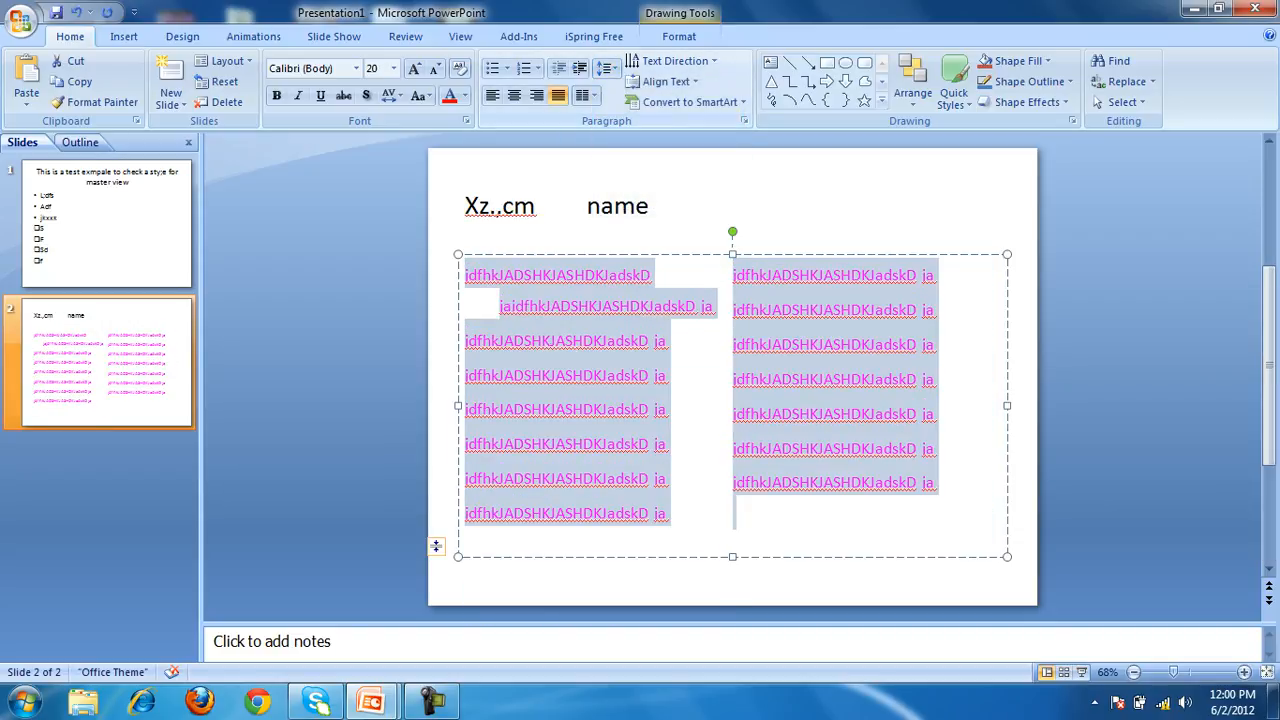
# Increase the selected body text's line spacing to 2.0, then to 2.5.
pyautogui.click(606, 68)
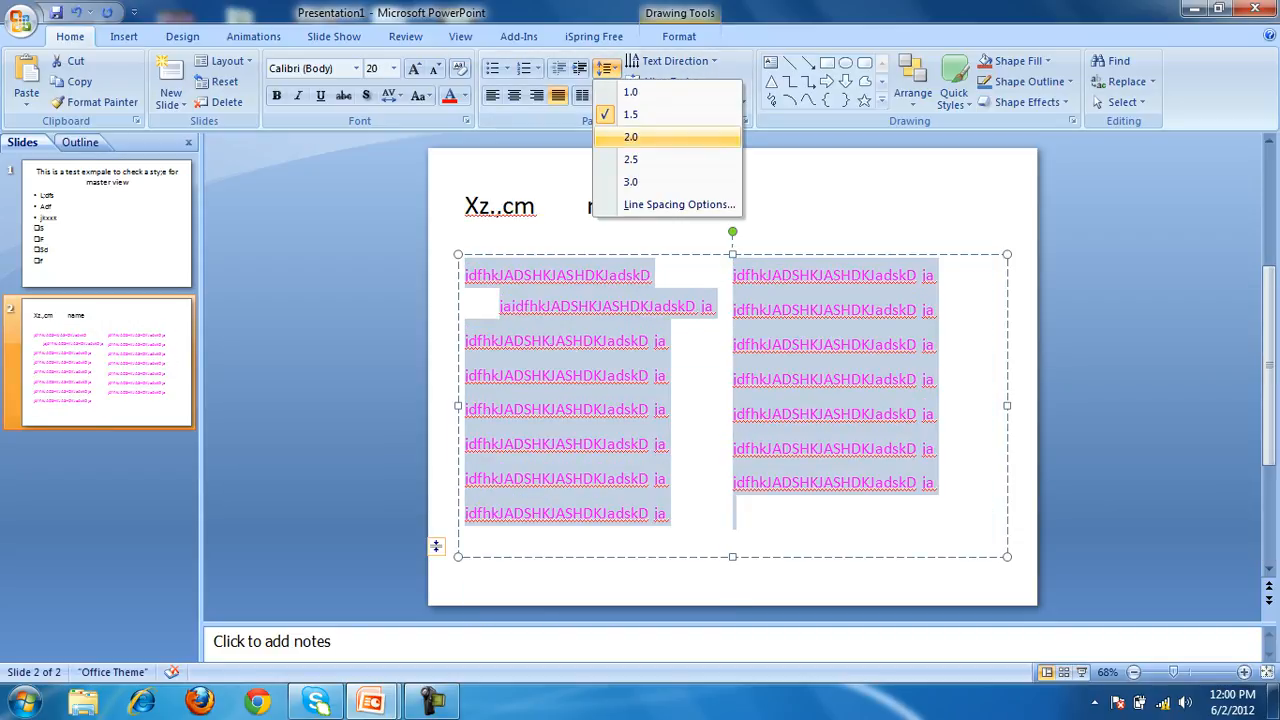
pyautogui.click(631, 136)
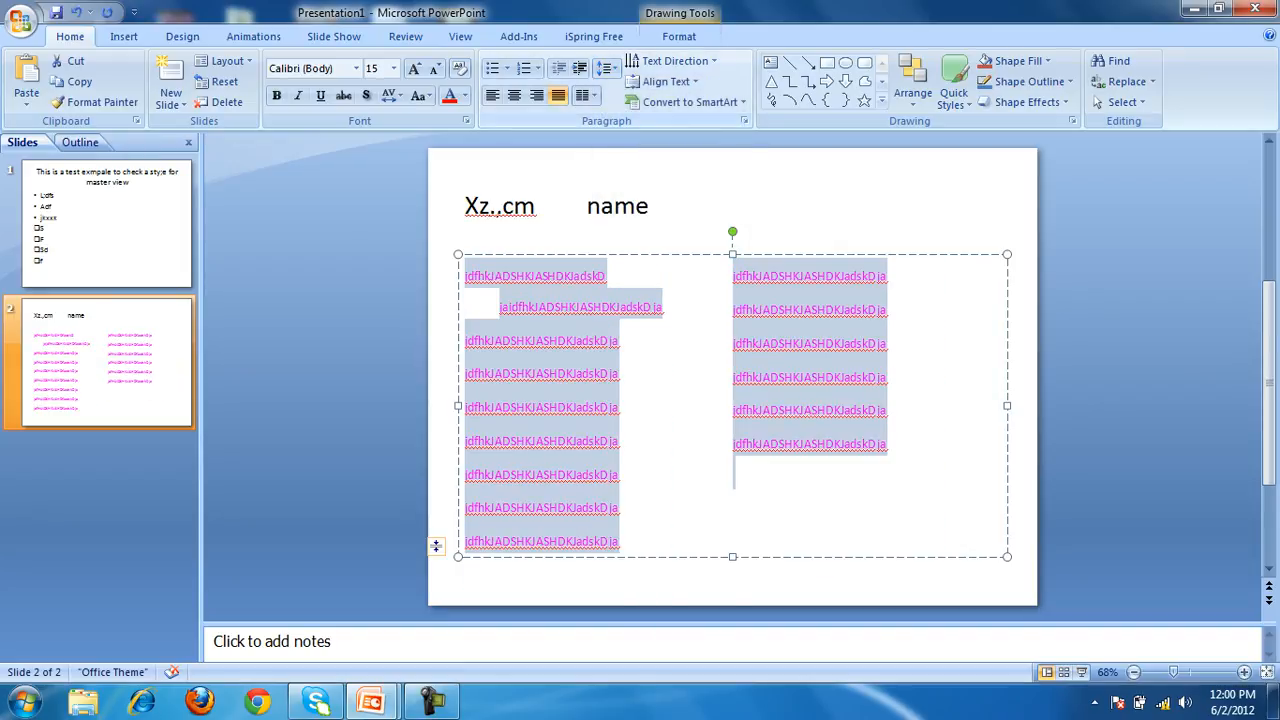
pyautogui.click(606, 68)
pyautogui.click(631, 159)
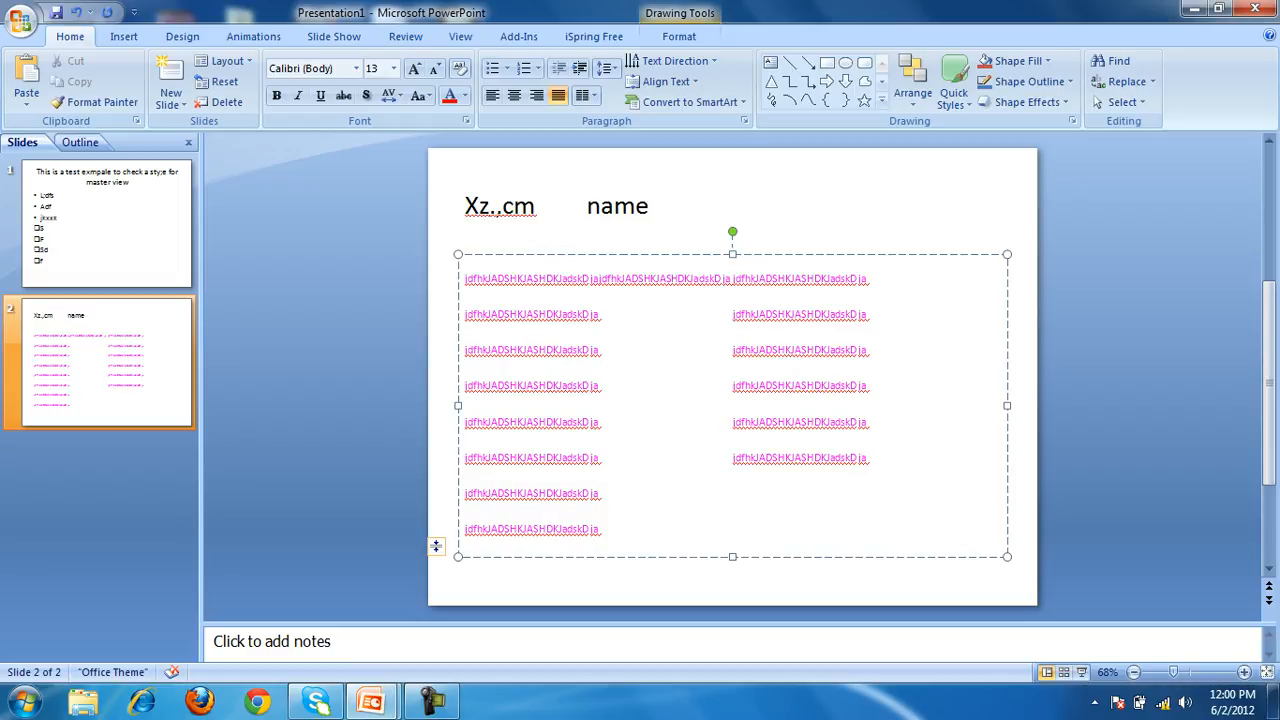
# Review the Indent and Page Setup slides in the PowerPoint_Week1_Session_5 deck, then return to Presentation1.
pyautogui.hotkey('alt', 'Tab')
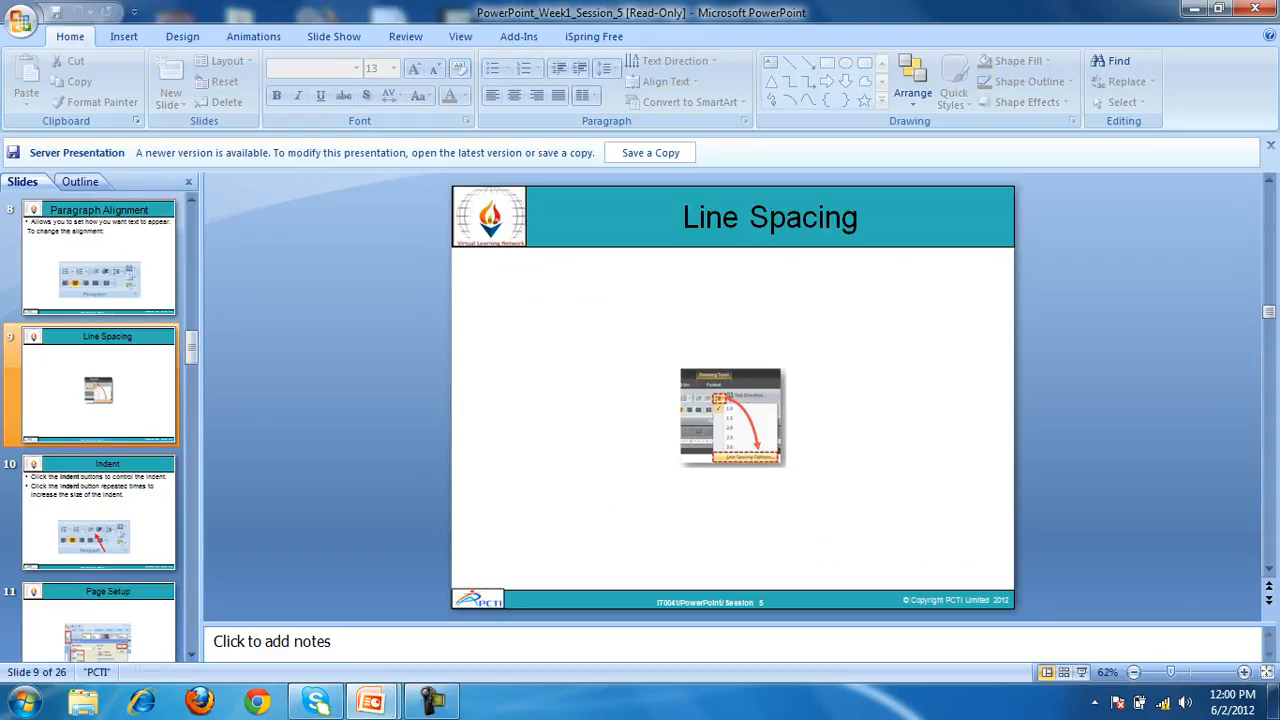
pyautogui.press('Down')
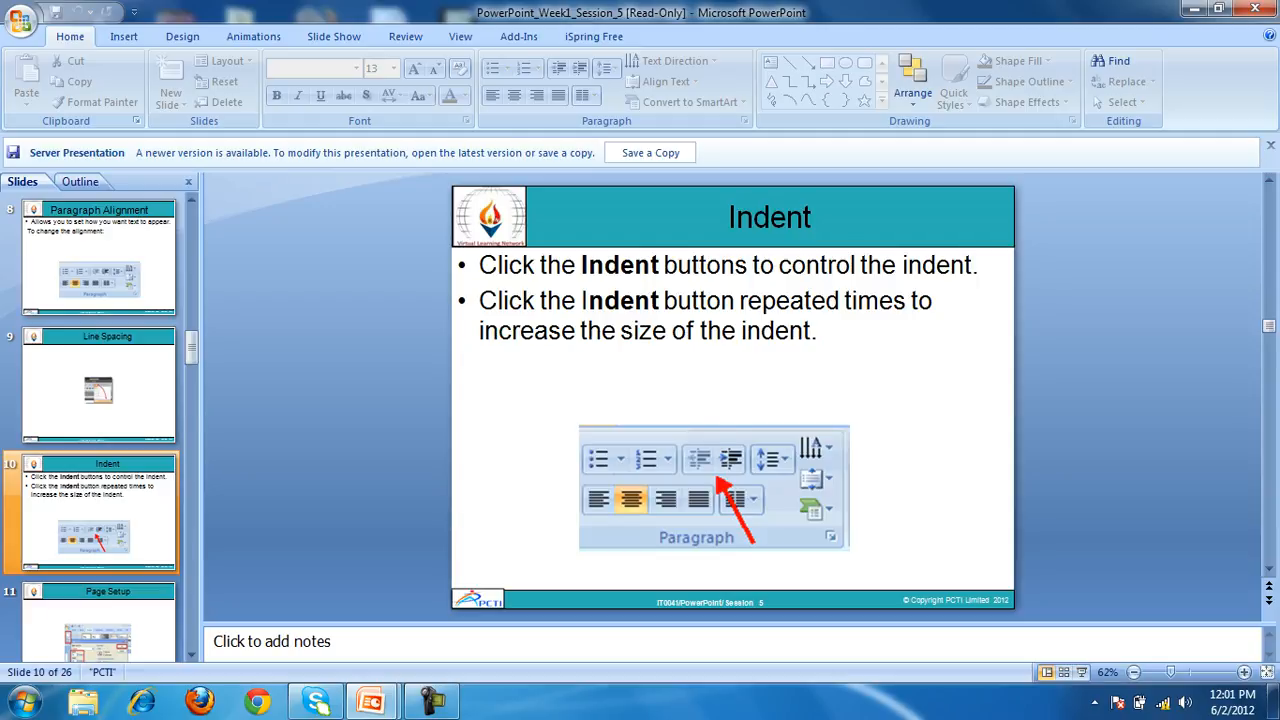
pyautogui.press('Down')
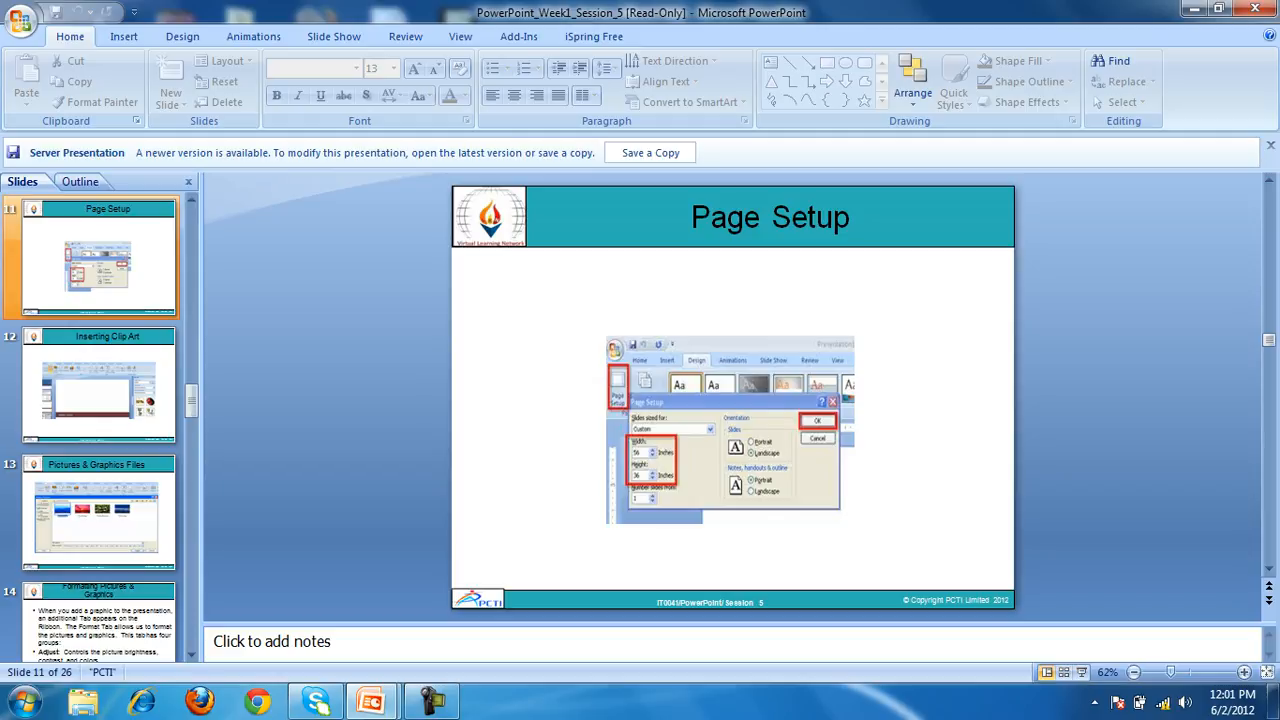
pyautogui.hotkey('alt', 'Tab')
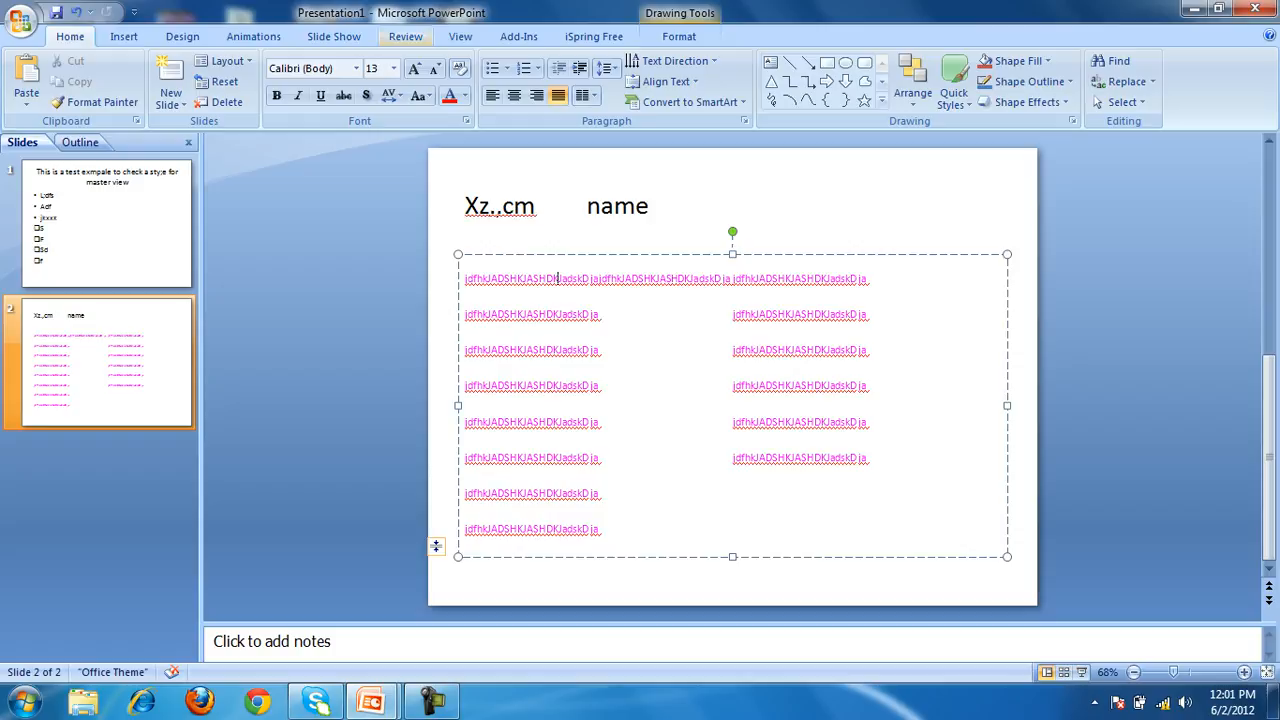
pyautogui.hotkey('alt', 'Tab')
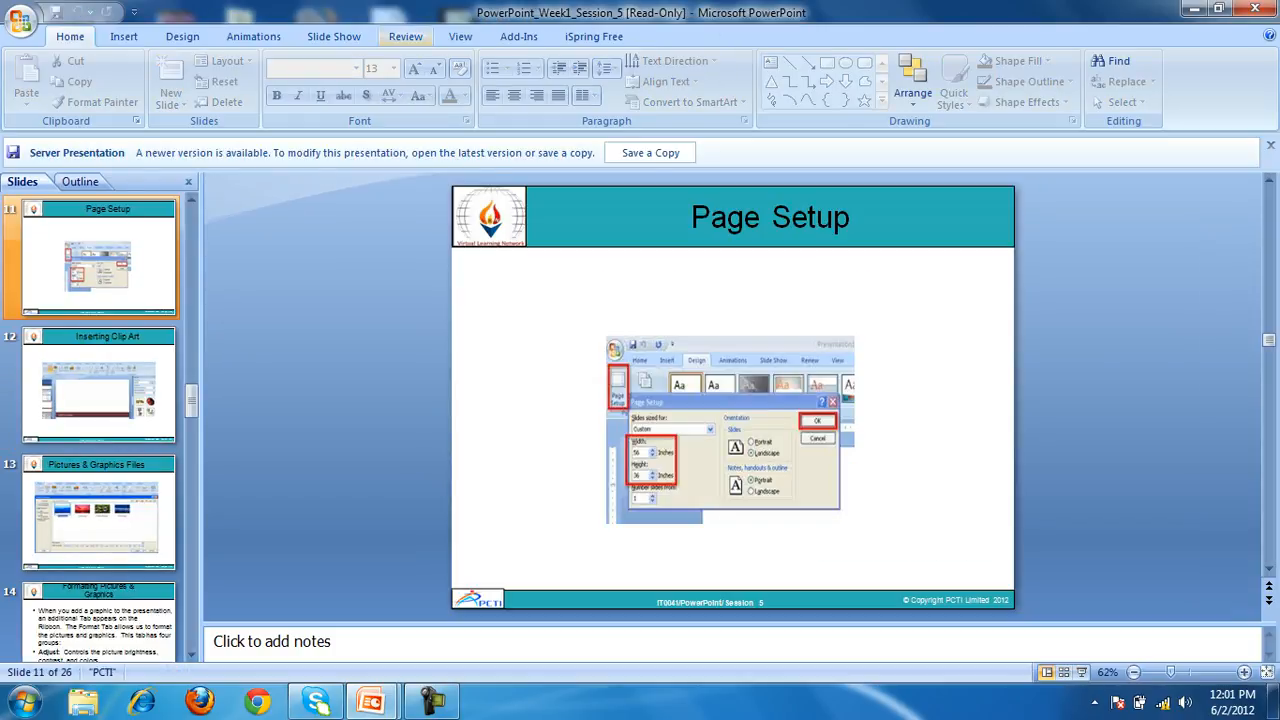
pyautogui.hotkey('alt', 'Tab')
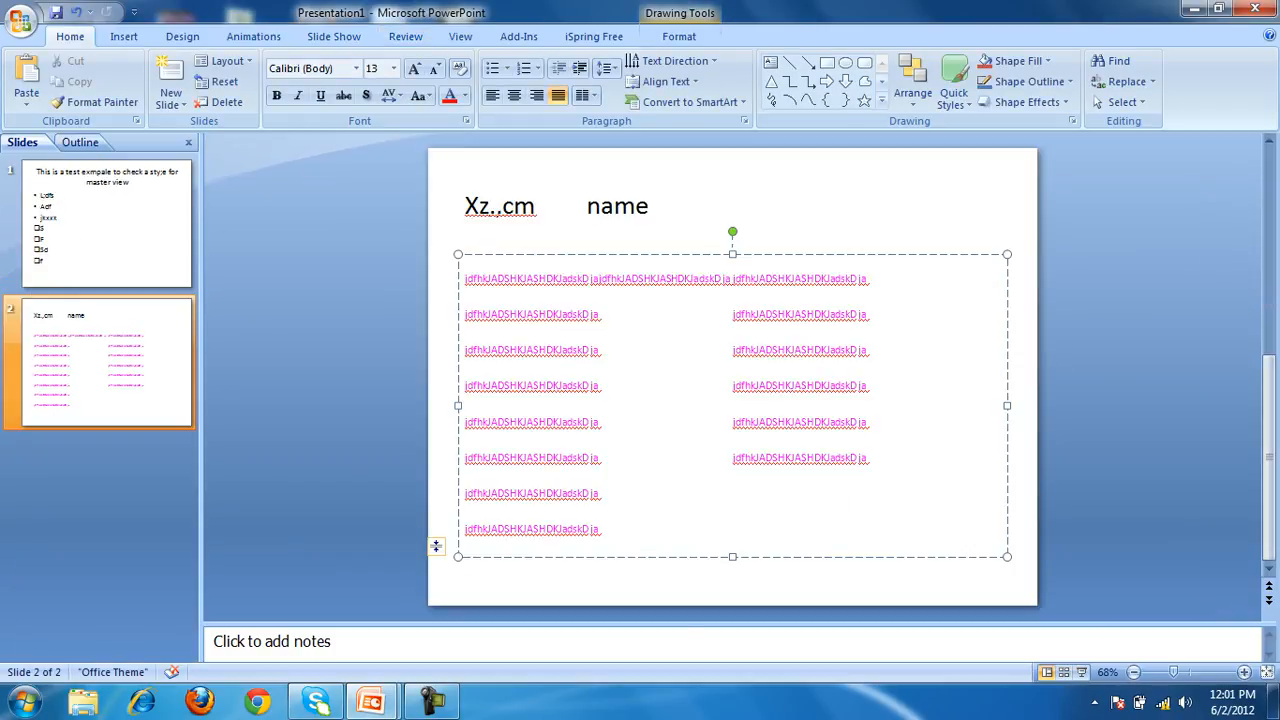
# Open the page setup for Presentation1 and size the slides for On-screen Show (16:9).
pyautogui.click(182, 36)
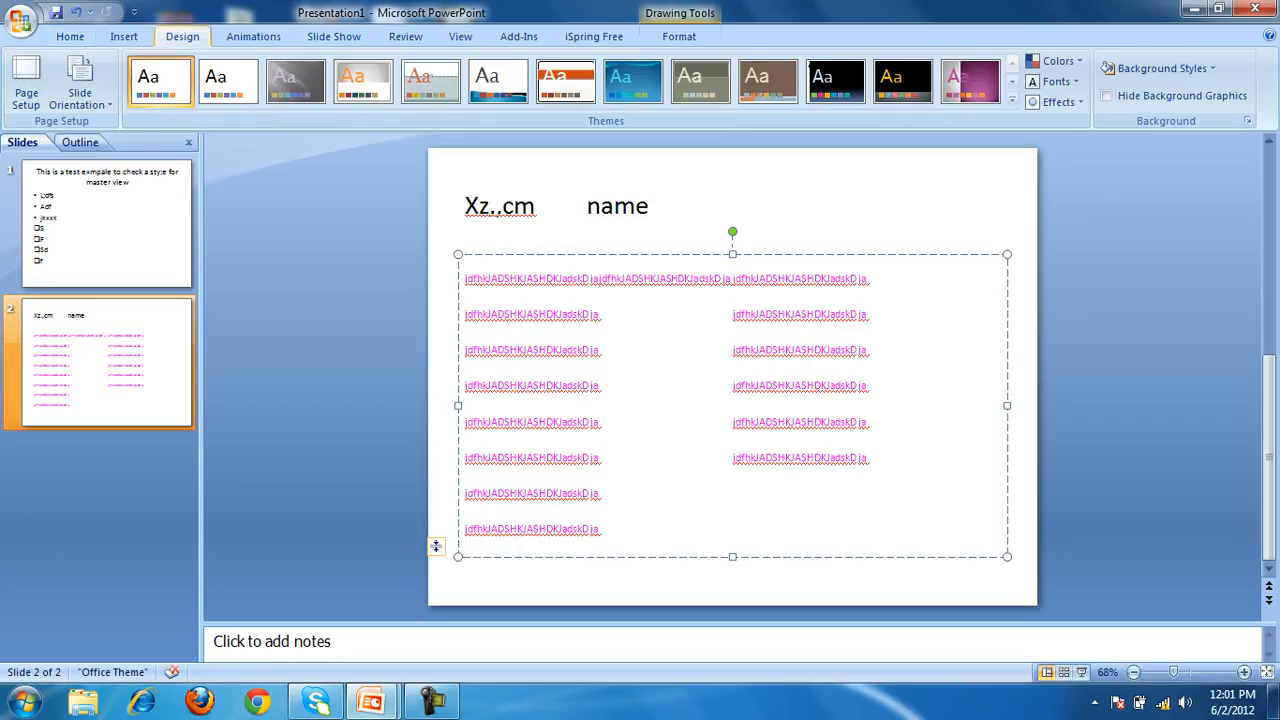
pyautogui.click(26, 85)
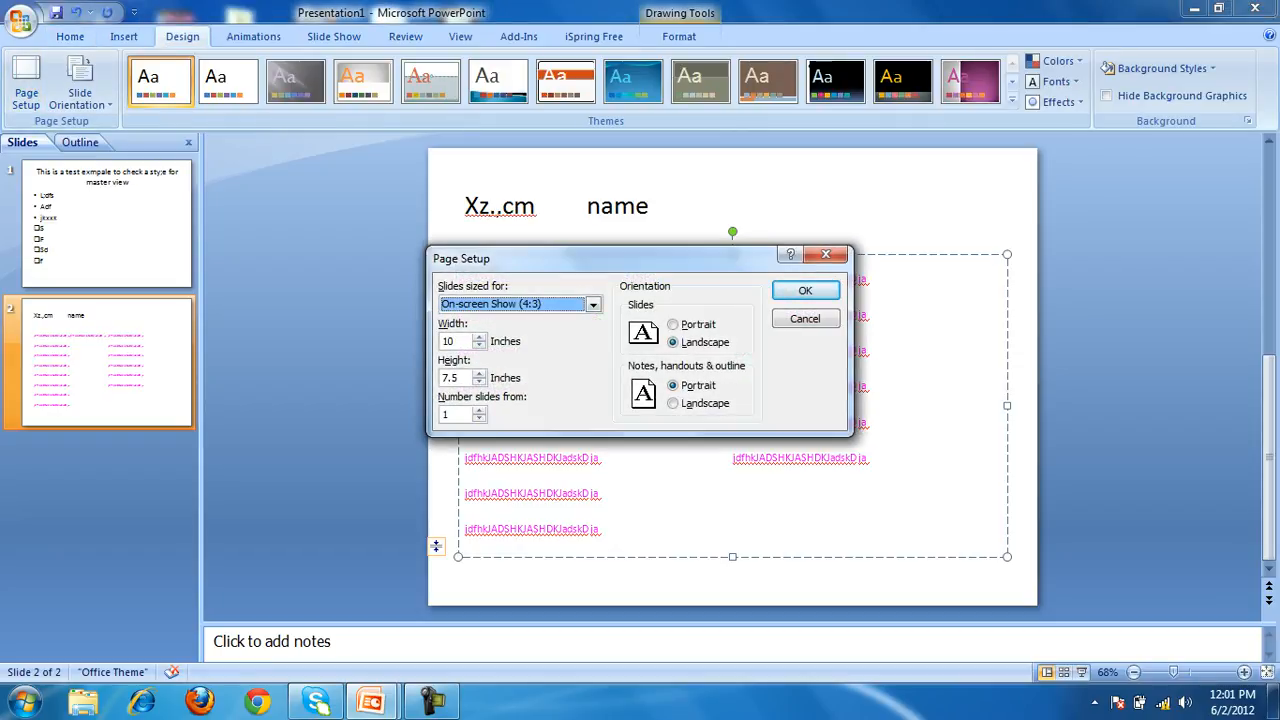
pyautogui.click(593, 304)
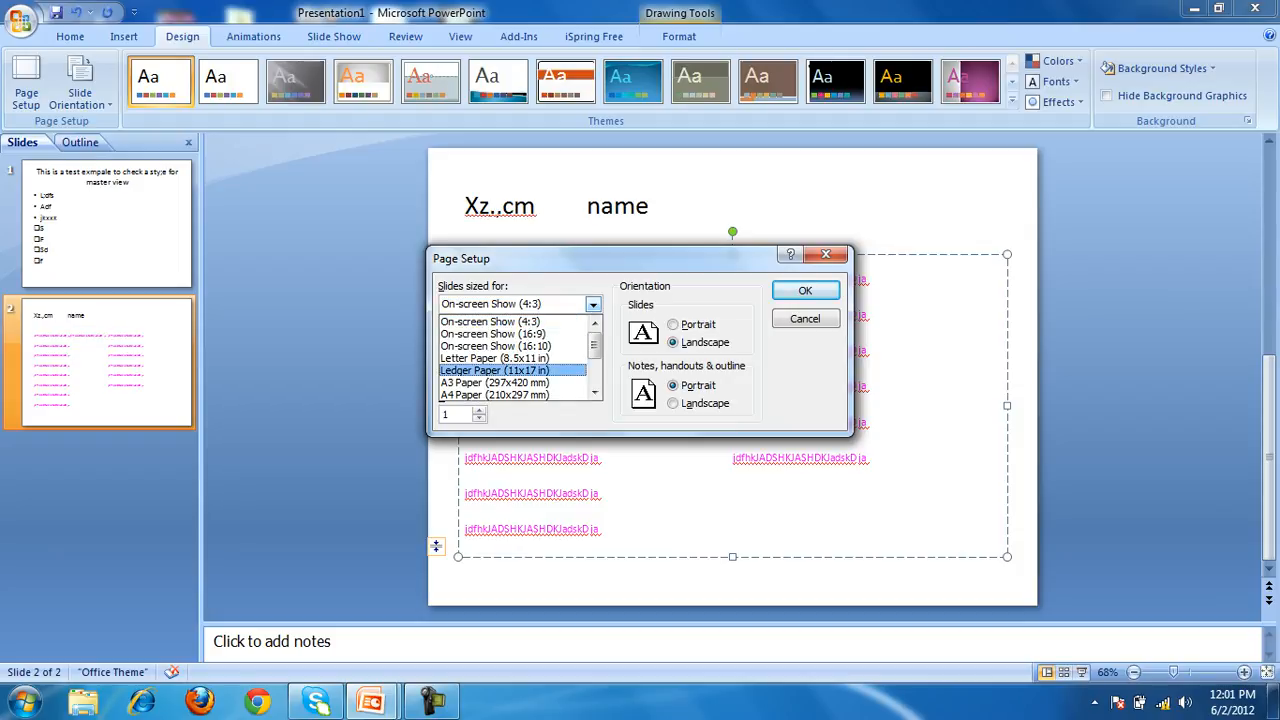
pyautogui.click(493, 334)
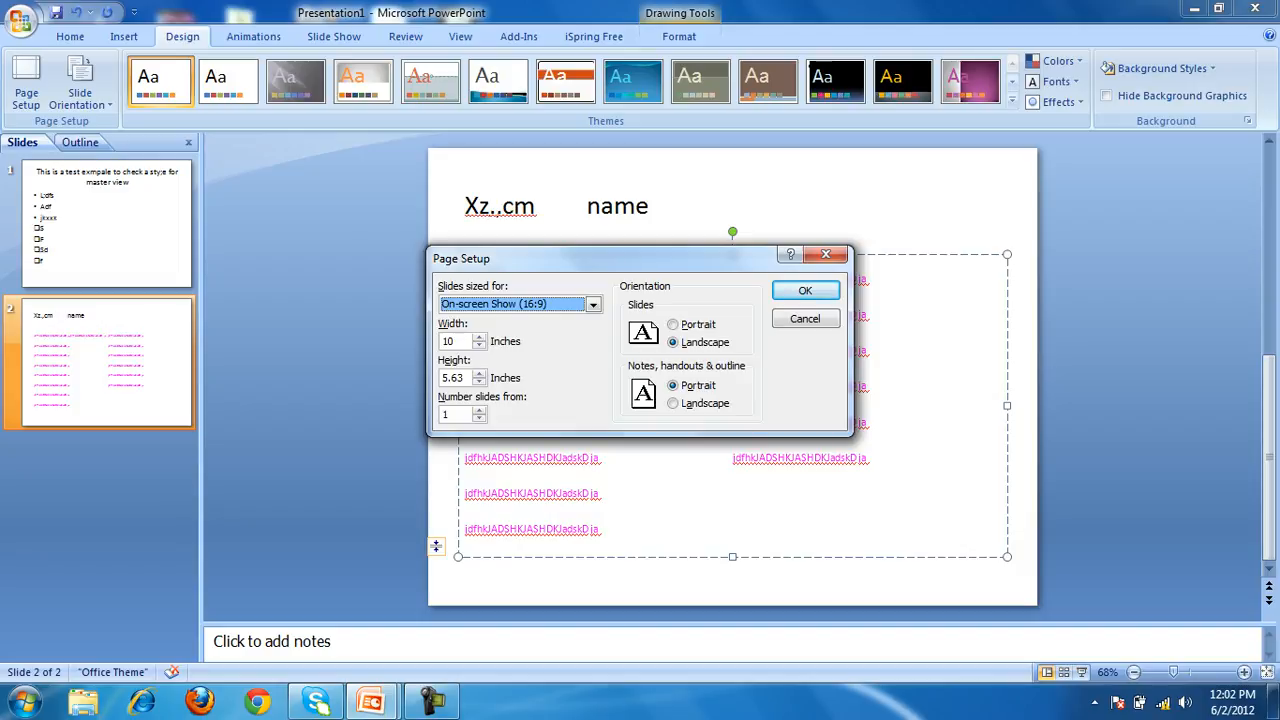
# Change to a custom slide size 9.6 inches wide and 5.9 inches high.
pyautogui.click(479, 345)
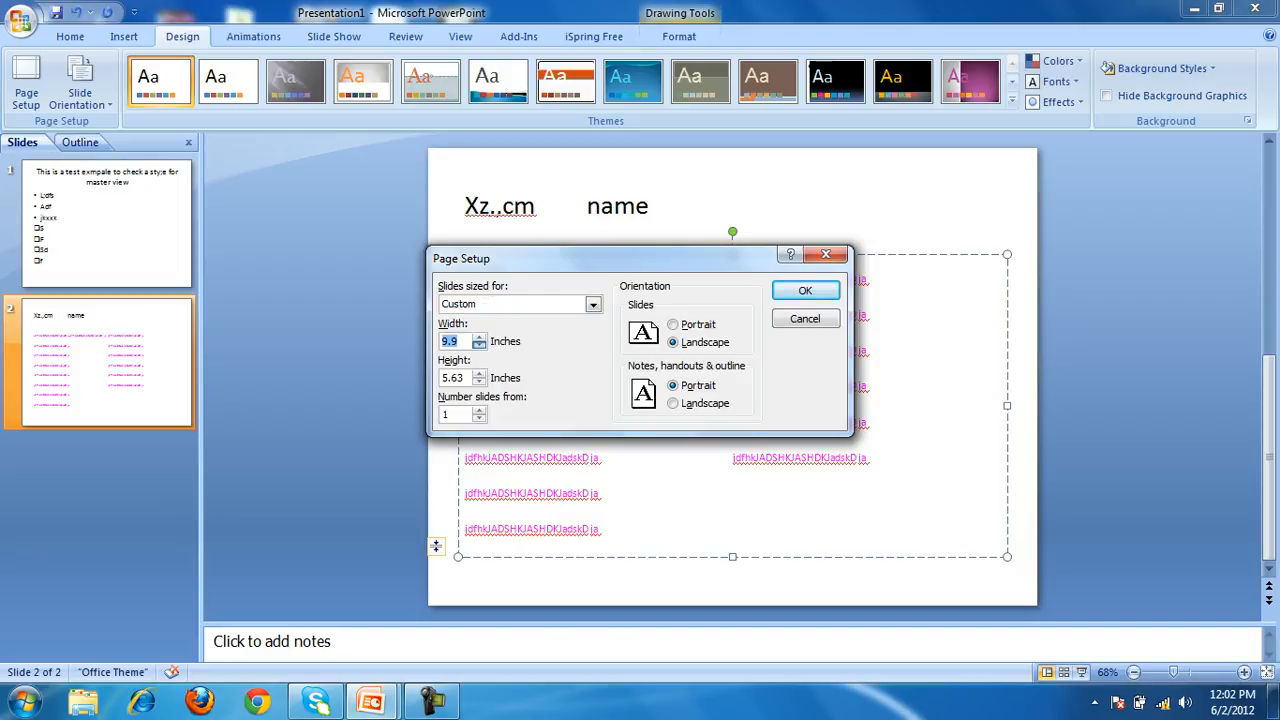
pyautogui.click(479, 373)
pyautogui.click(479, 373)
pyautogui.click(479, 373)
# Number slides from 2, make notes, handouts and outline landscape, and apply the page setup before undoing it.
pyautogui.click(455, 414)
pyautogui.press('BackSpace')
pyautogui.write('2')
pyautogui.click(700, 403)
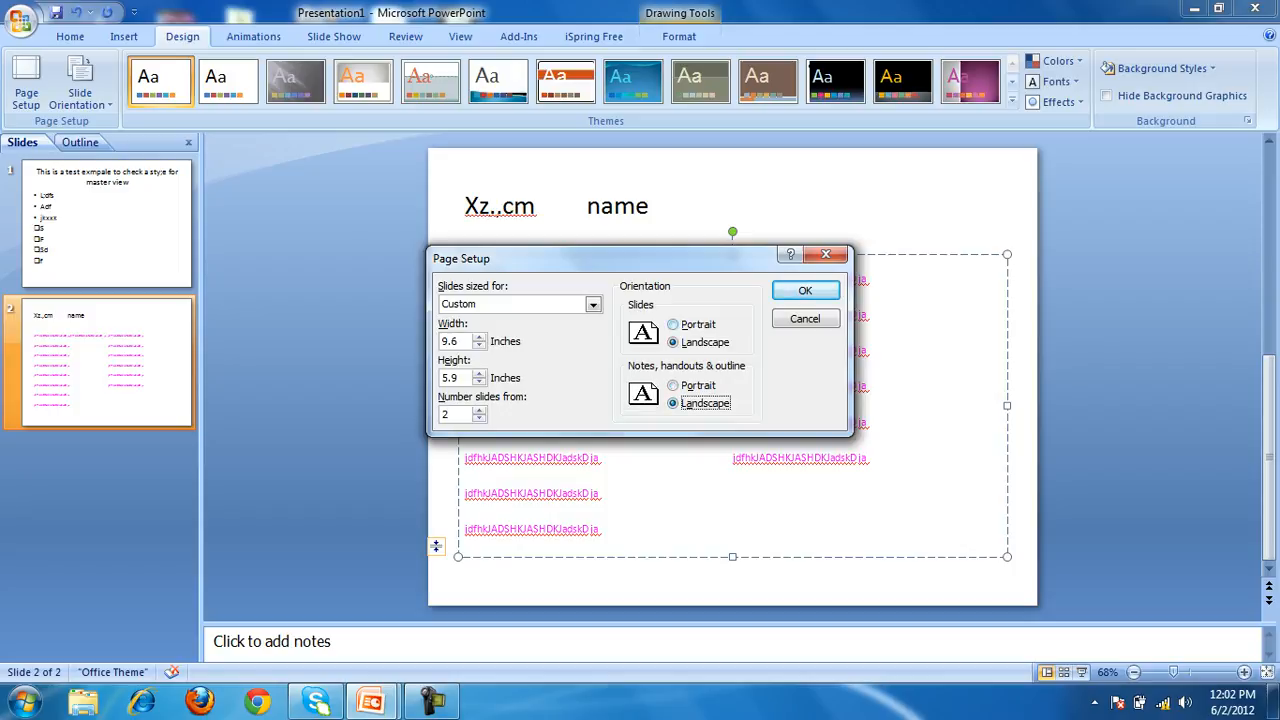
pyautogui.press('Return')
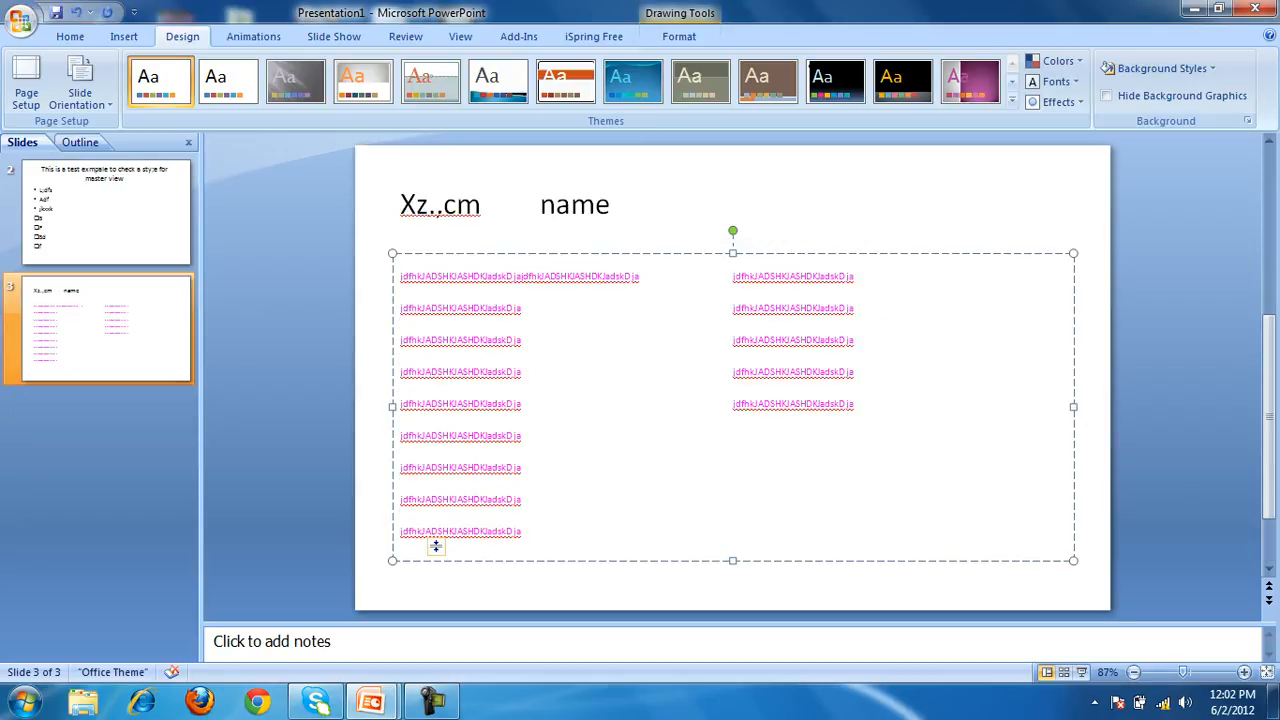
pyautogui.hotkey('ctrl', 'z')
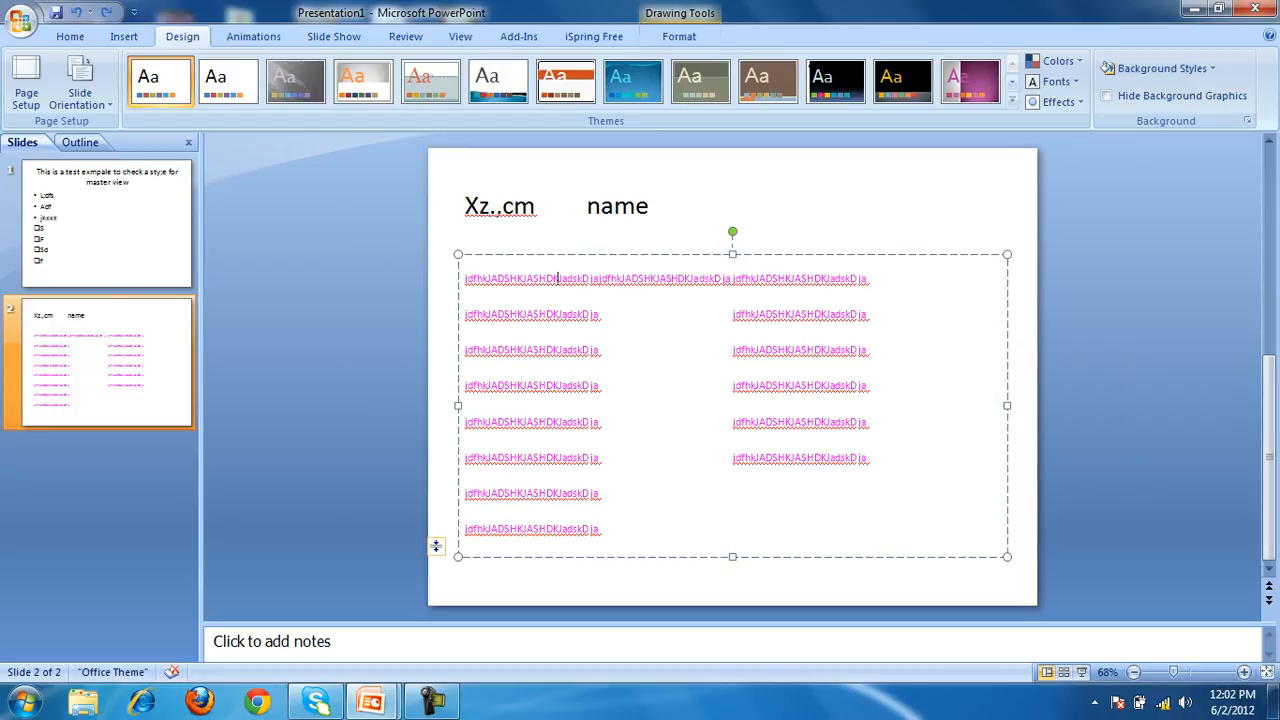
# Show the Inserting Clip Art slide in the lesson deck, then return to Presentation1 and leave its text boxes deselected.
pyautogui.hotkey('alt', 'Tab')
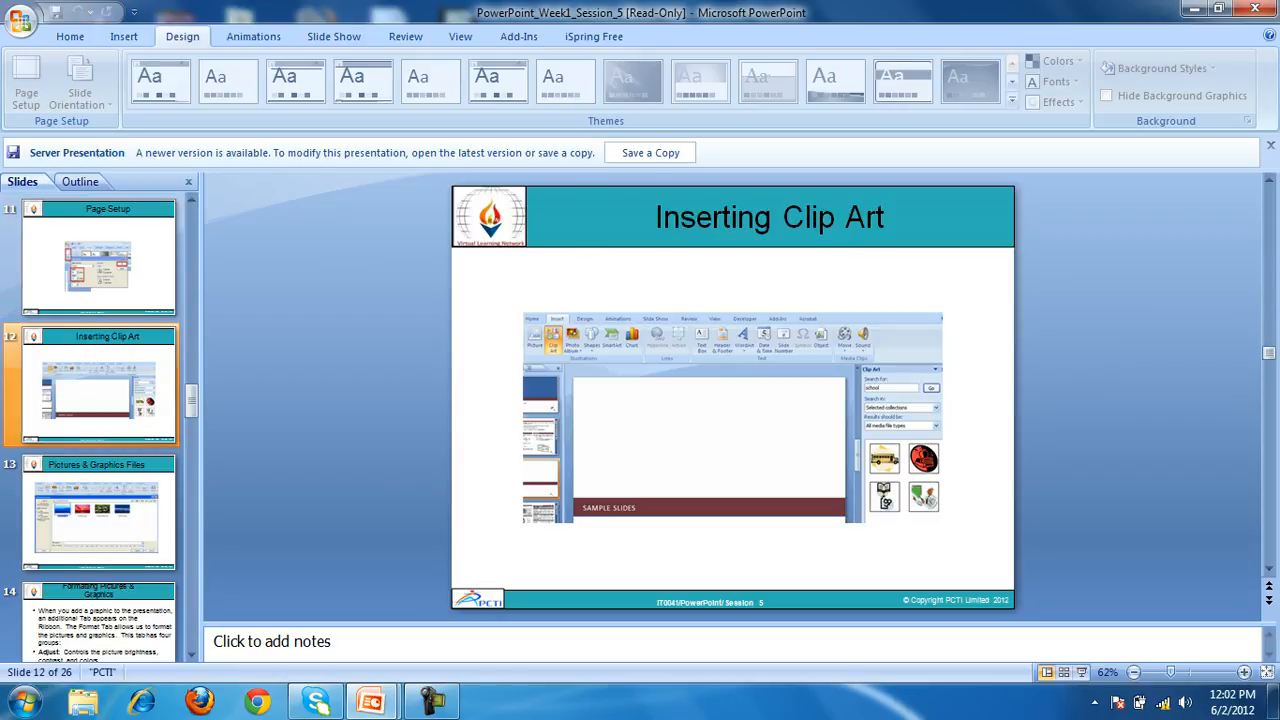
pyautogui.hotkey('alt', 'Tab')
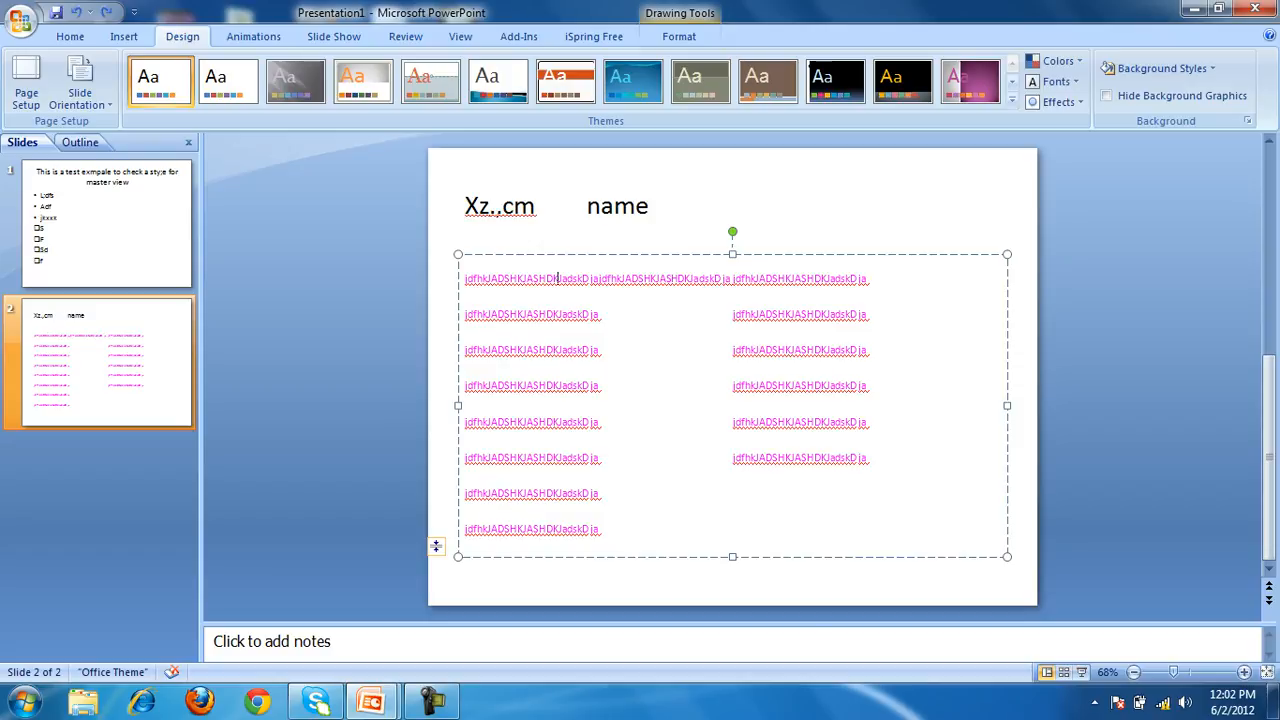
pyautogui.click(649, 206)
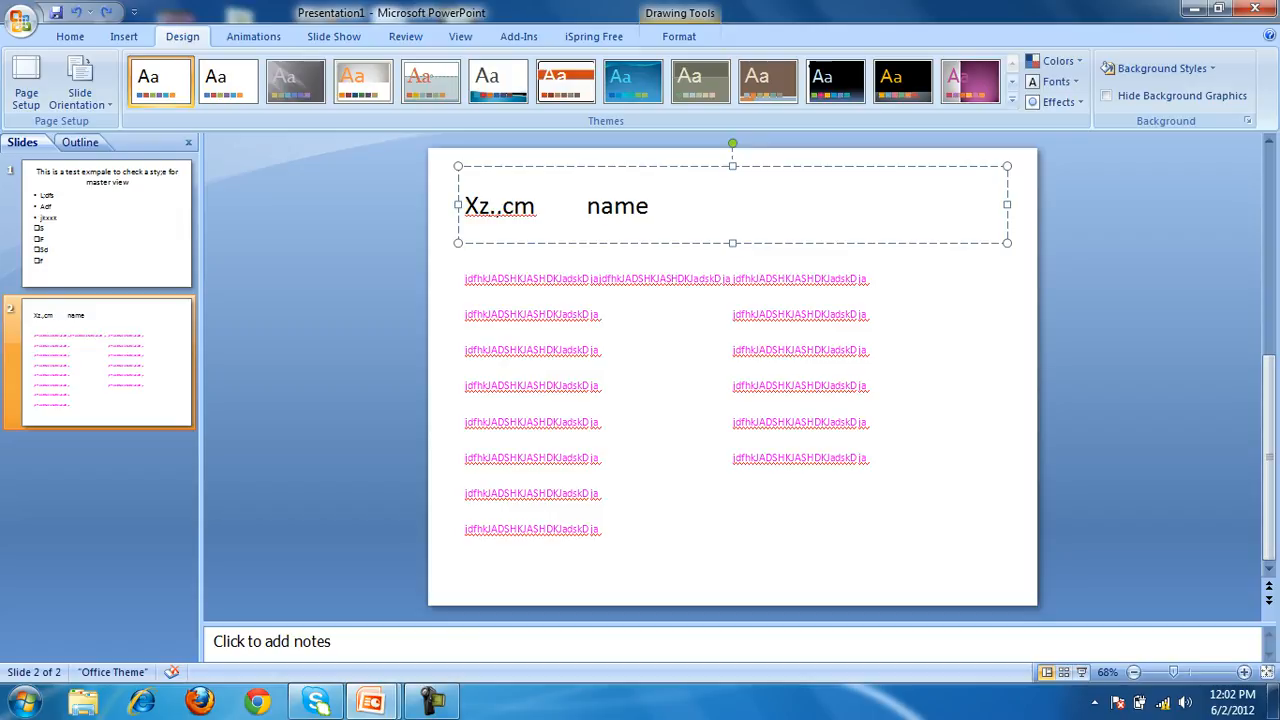
pyautogui.press('Escape')
pyautogui.press('Escape')
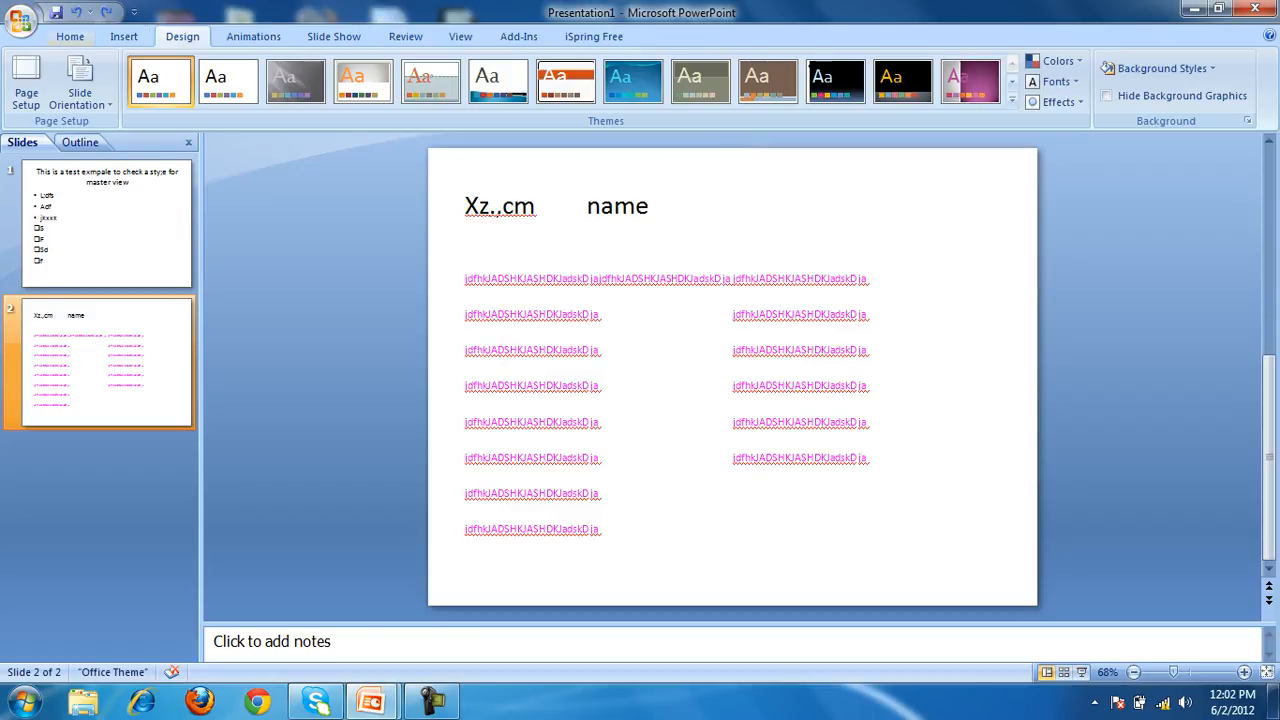
# Search for clip art without a keyword, including additional images and photos from Microsoft Office Online.
pyautogui.click(124, 36)
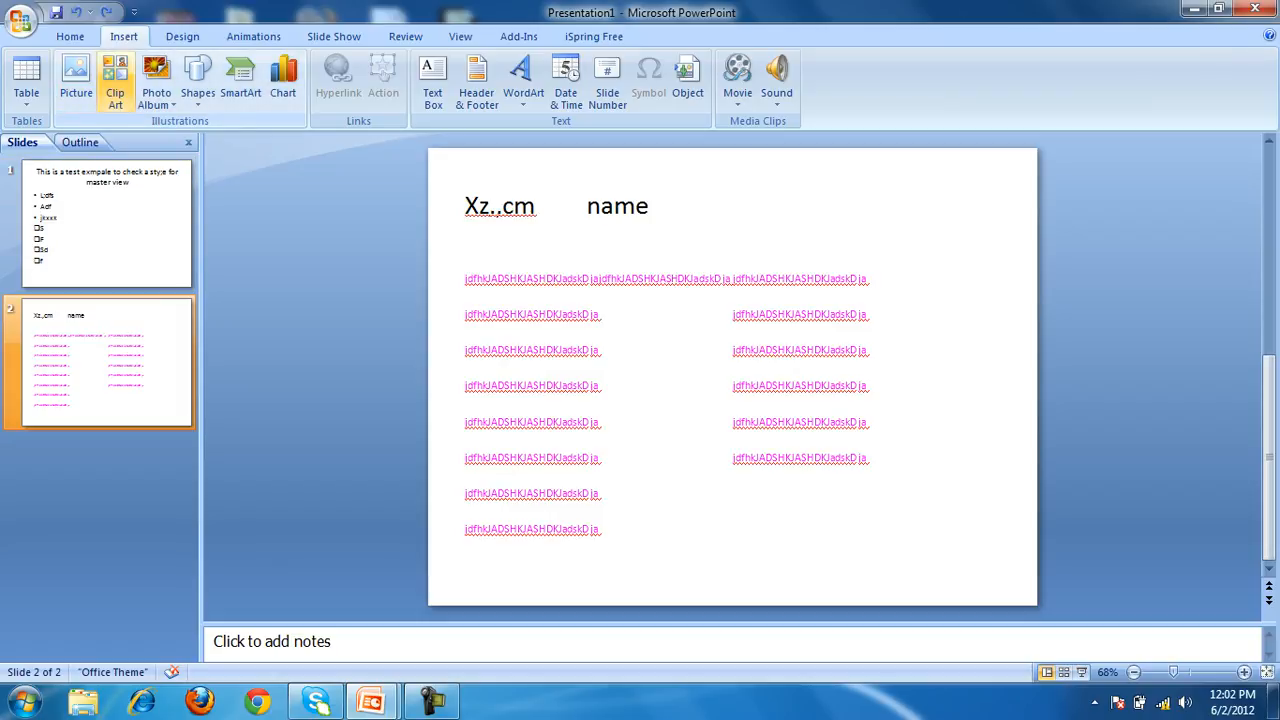
pyautogui.click(115, 82)
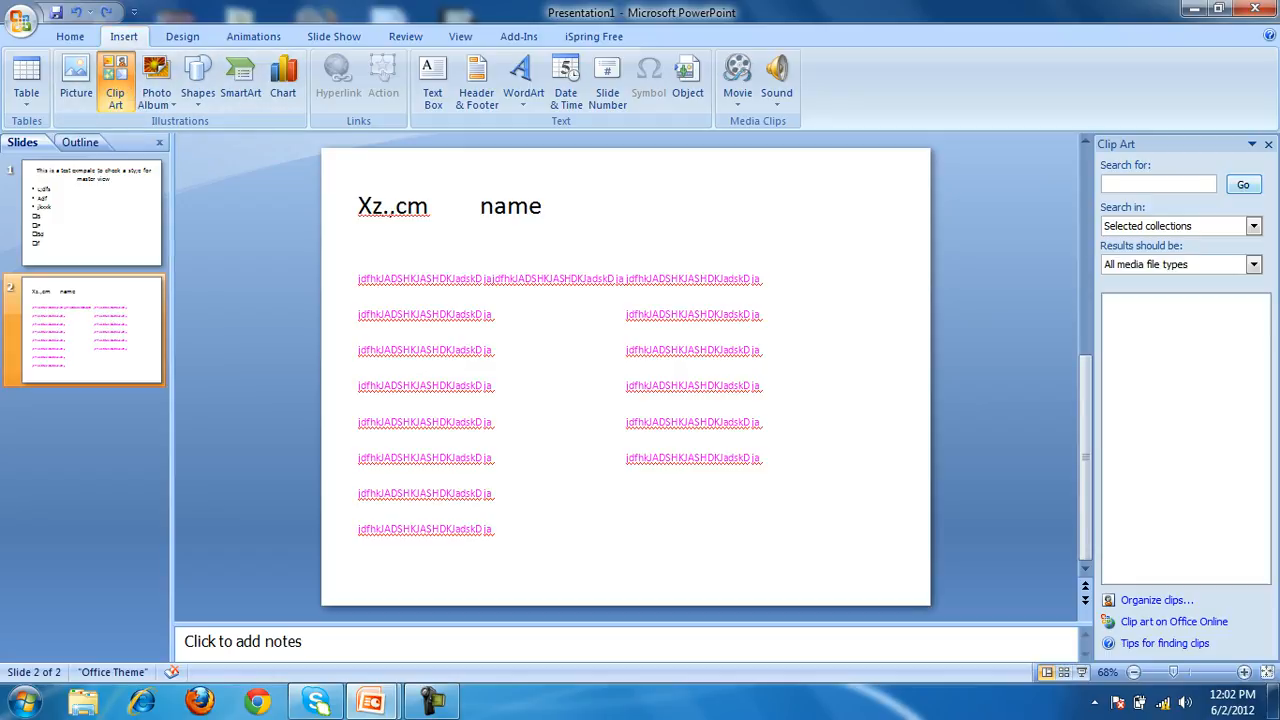
pyautogui.click(1243, 184)
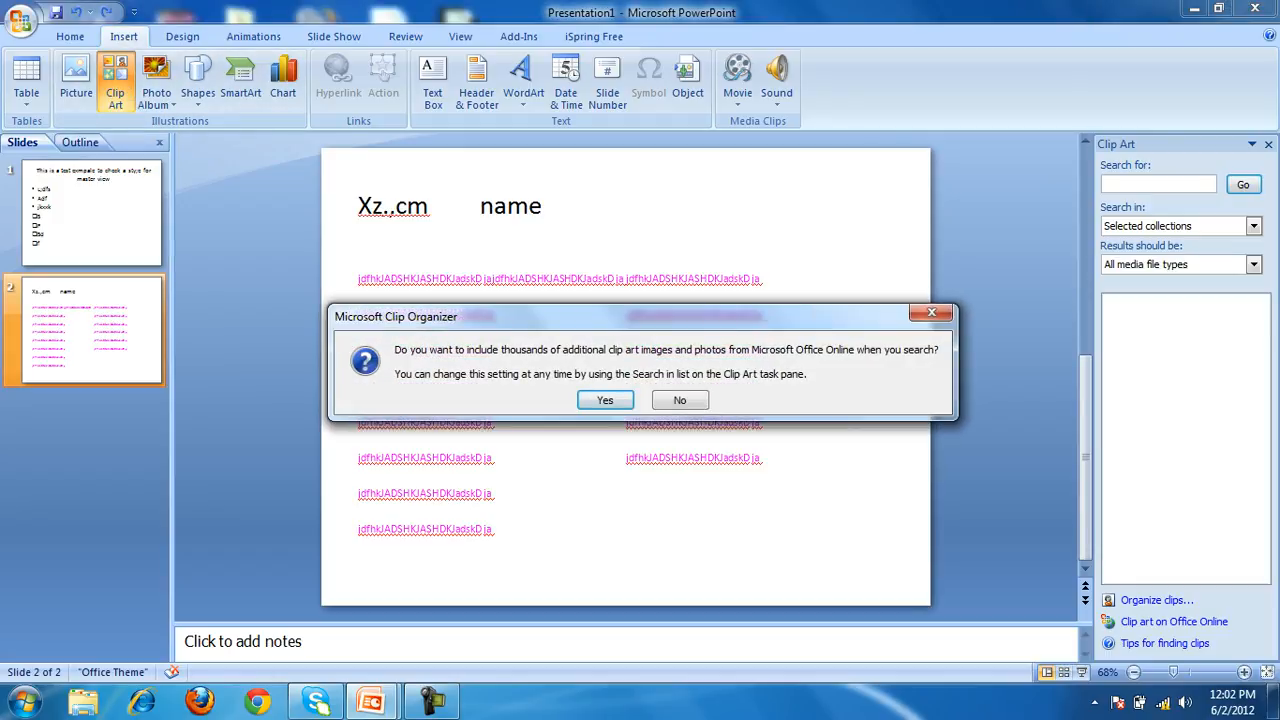
pyautogui.press('Return')
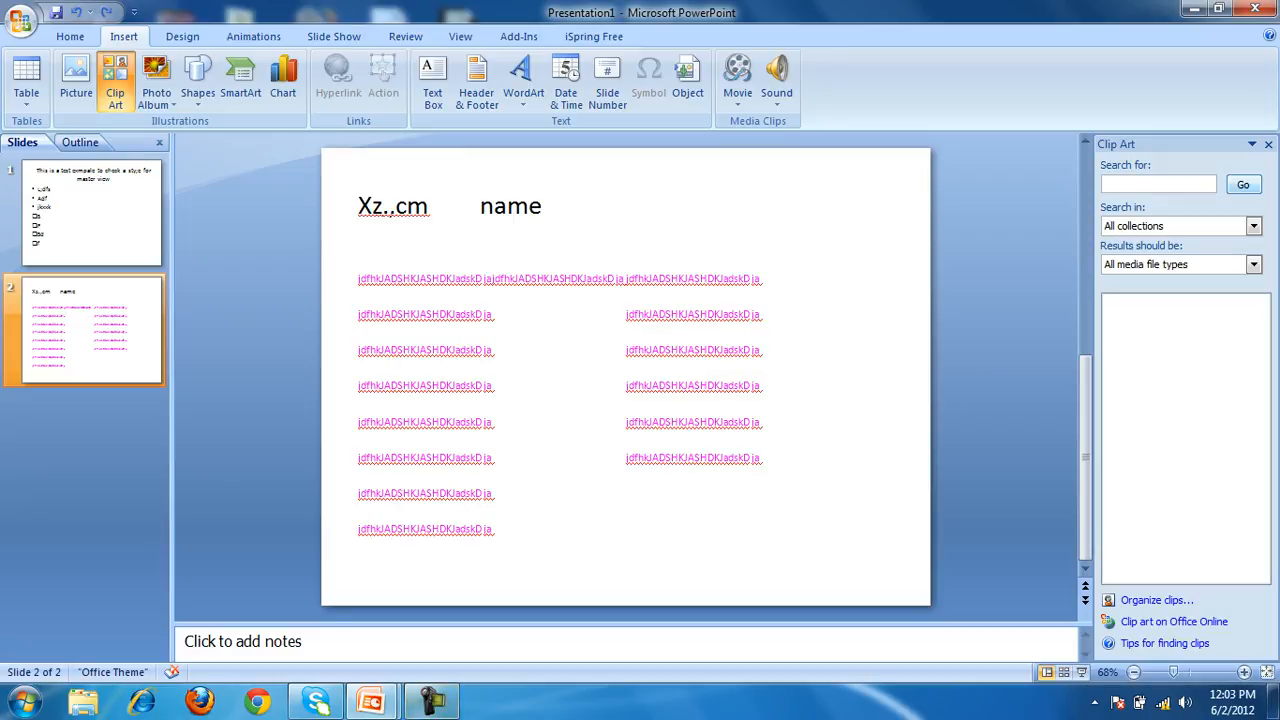
# Show the Pictures & Graphics Files slide in the PowerPoint_Week1_Session_5 deck, then return to Presentation1.
pyautogui.moveTo(370, 702)
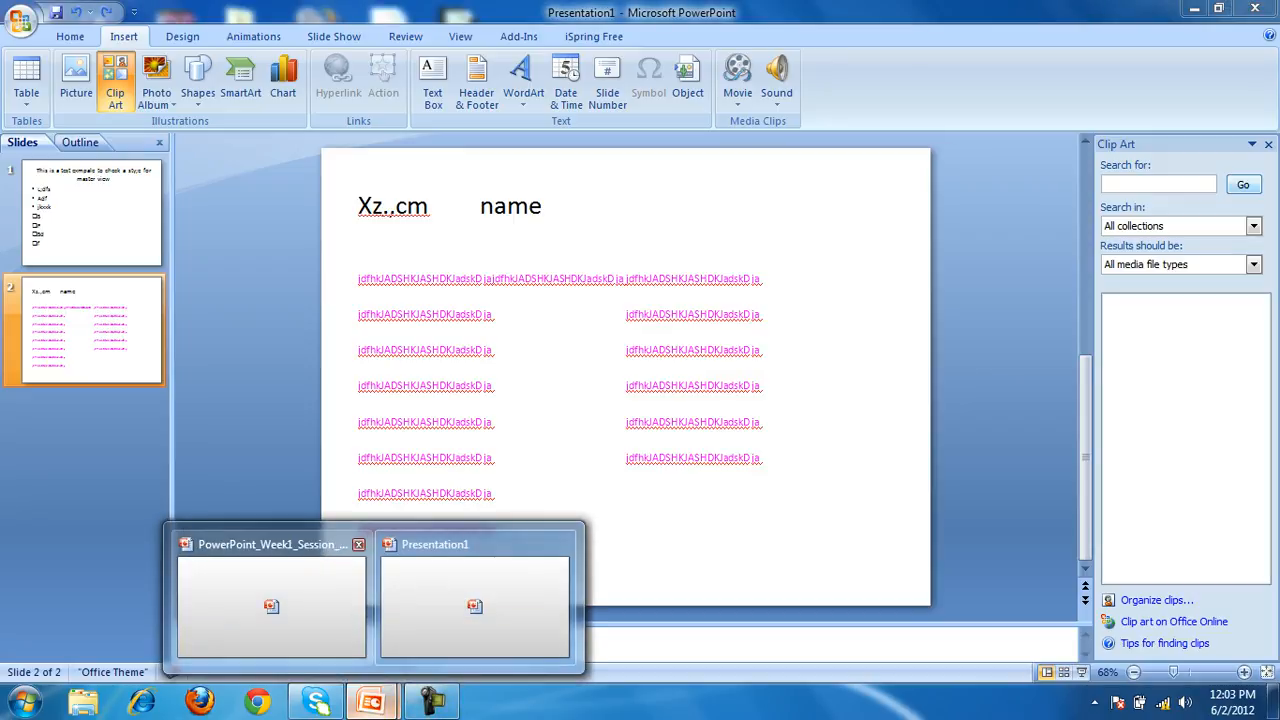
pyautogui.click(272, 604)
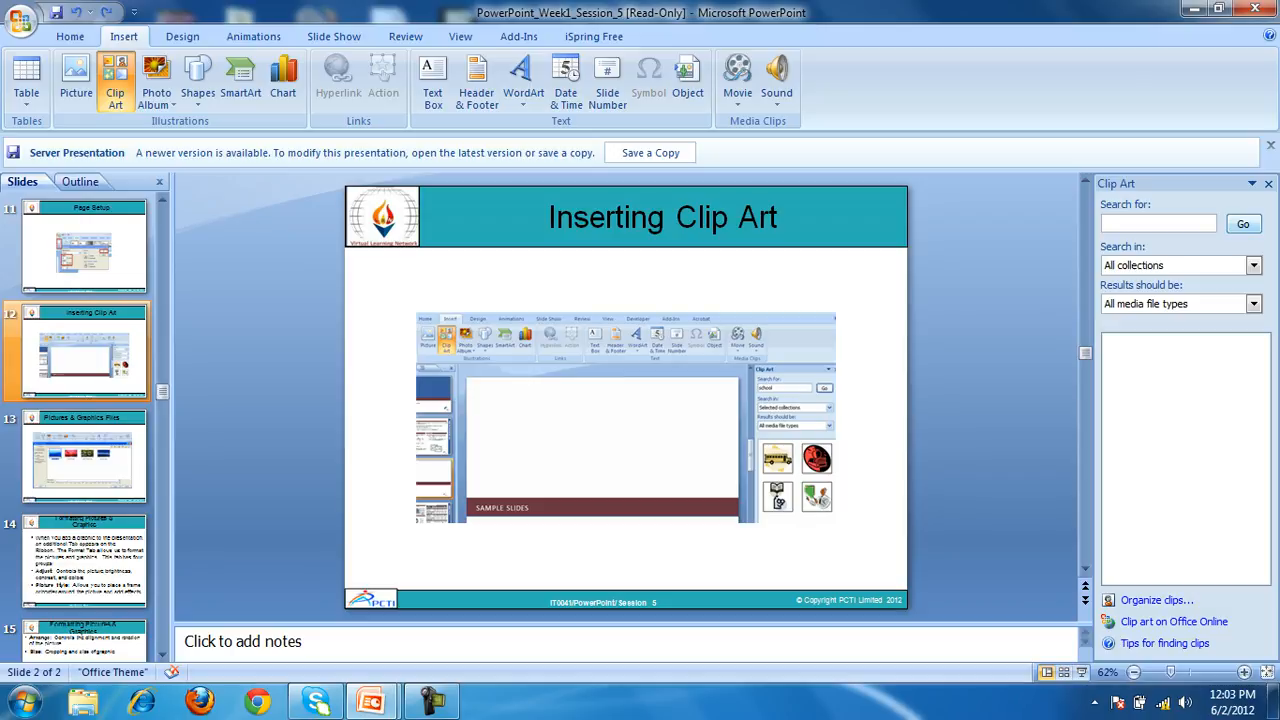
pyautogui.press('pagedown')
pyautogui.press('alt')
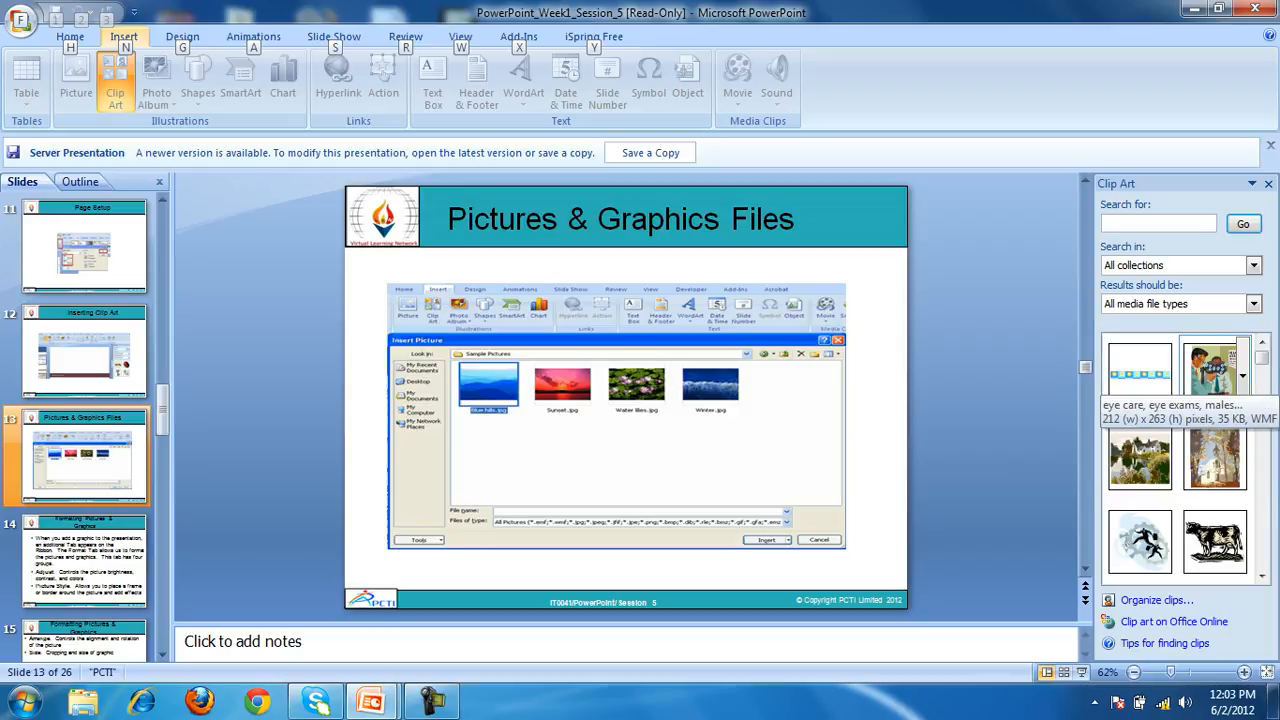
pyautogui.hotkey('alt', 'Tab')
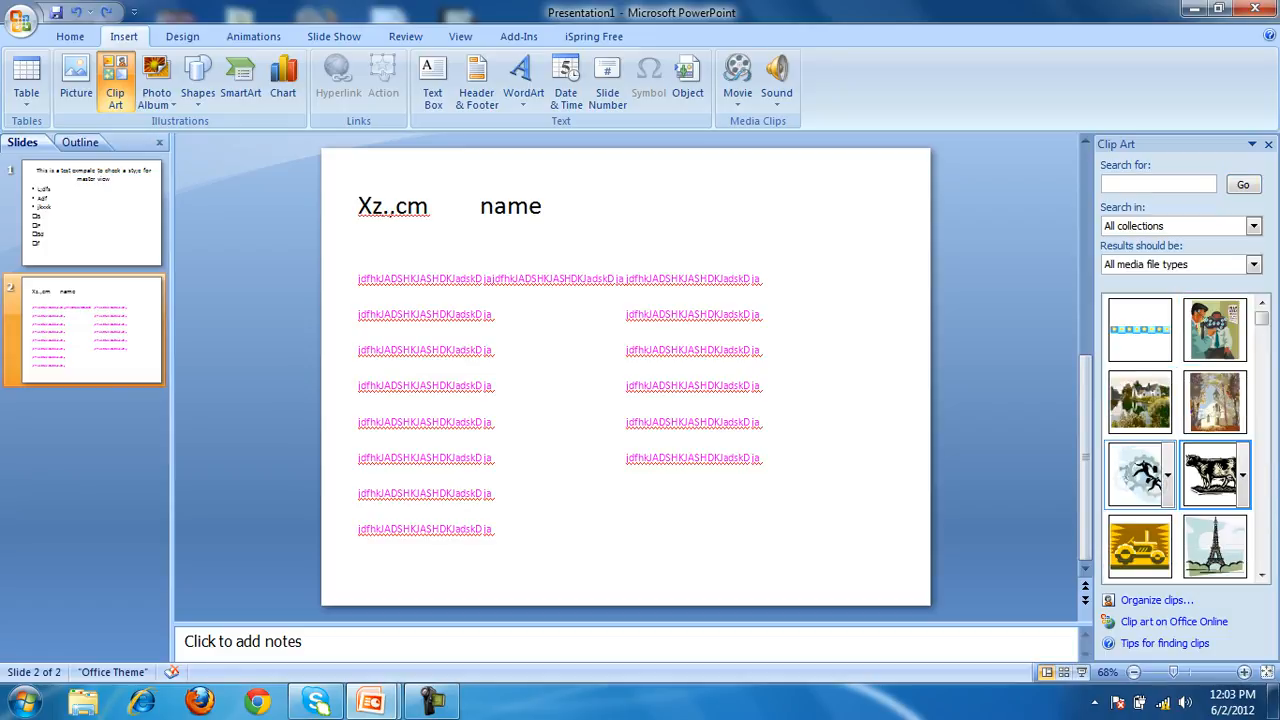
# Place the cow and tractor clip art over the slide's text and group the two pictures.
pyautogui.moveTo(1214, 474); pyautogui.dragTo(690, 293)
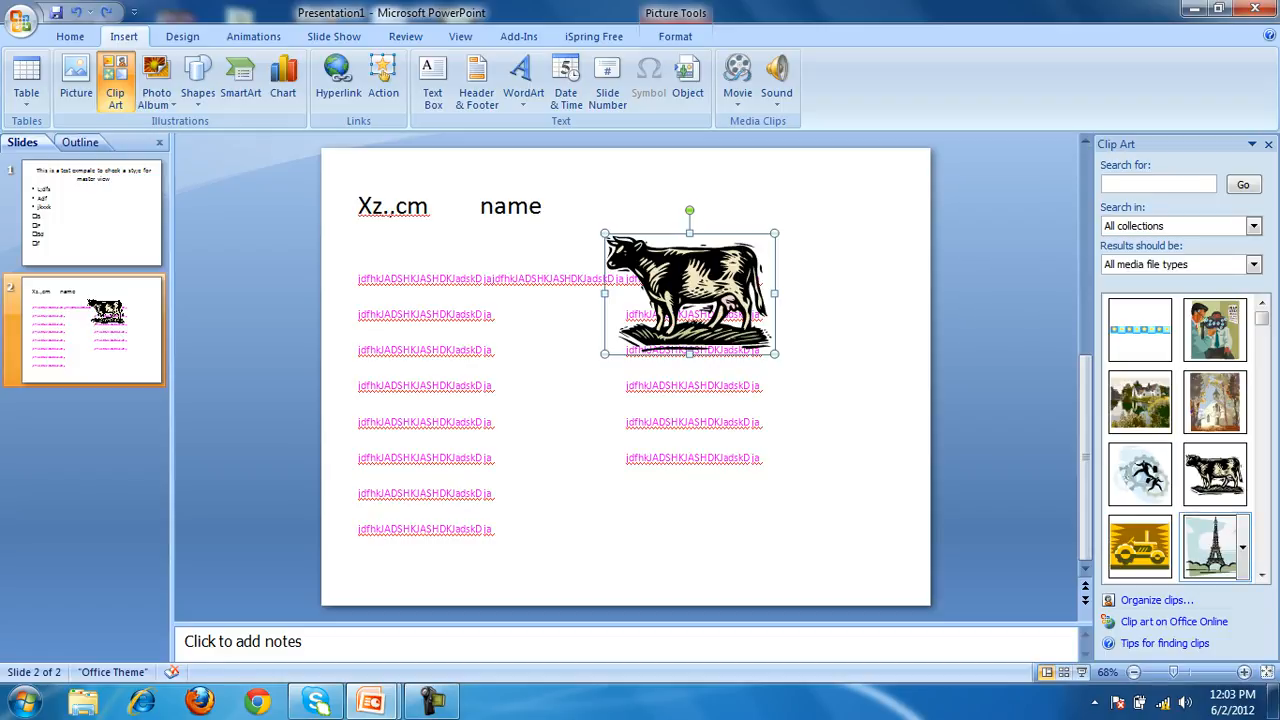
pyautogui.moveTo(1140, 545); pyautogui.dragTo(507, 485)
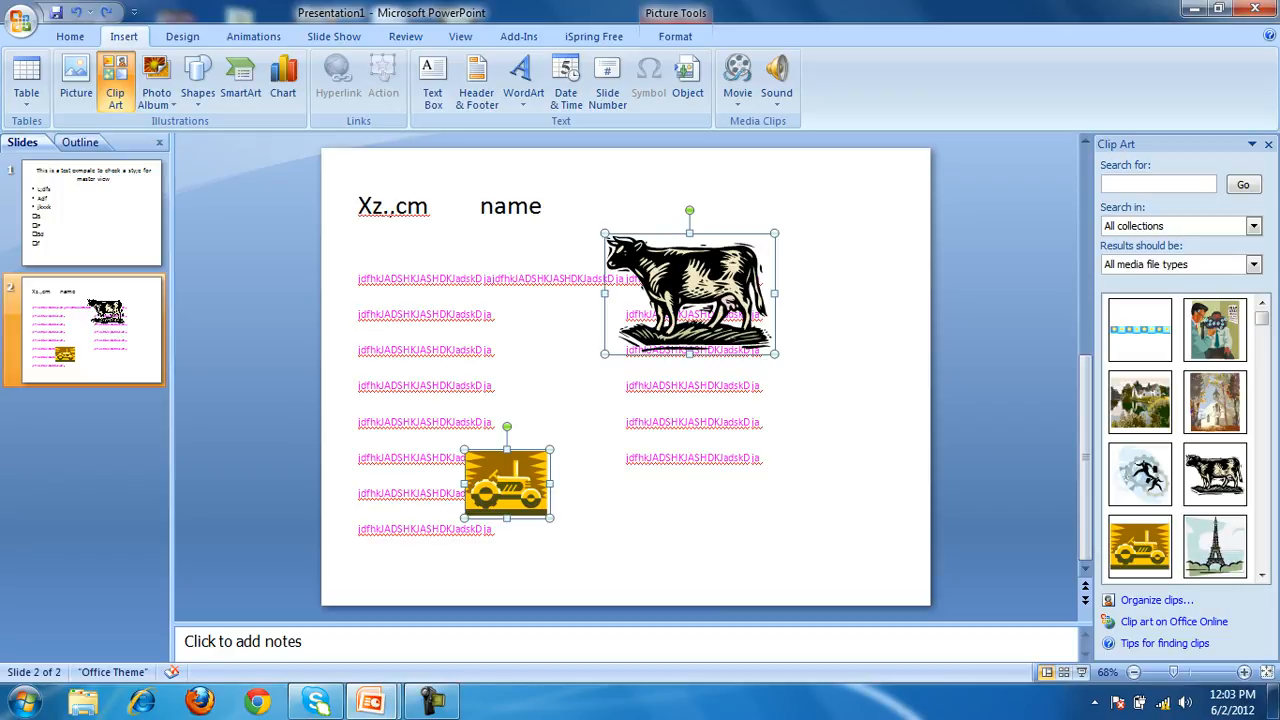
pyautogui.rightClick(507, 485)
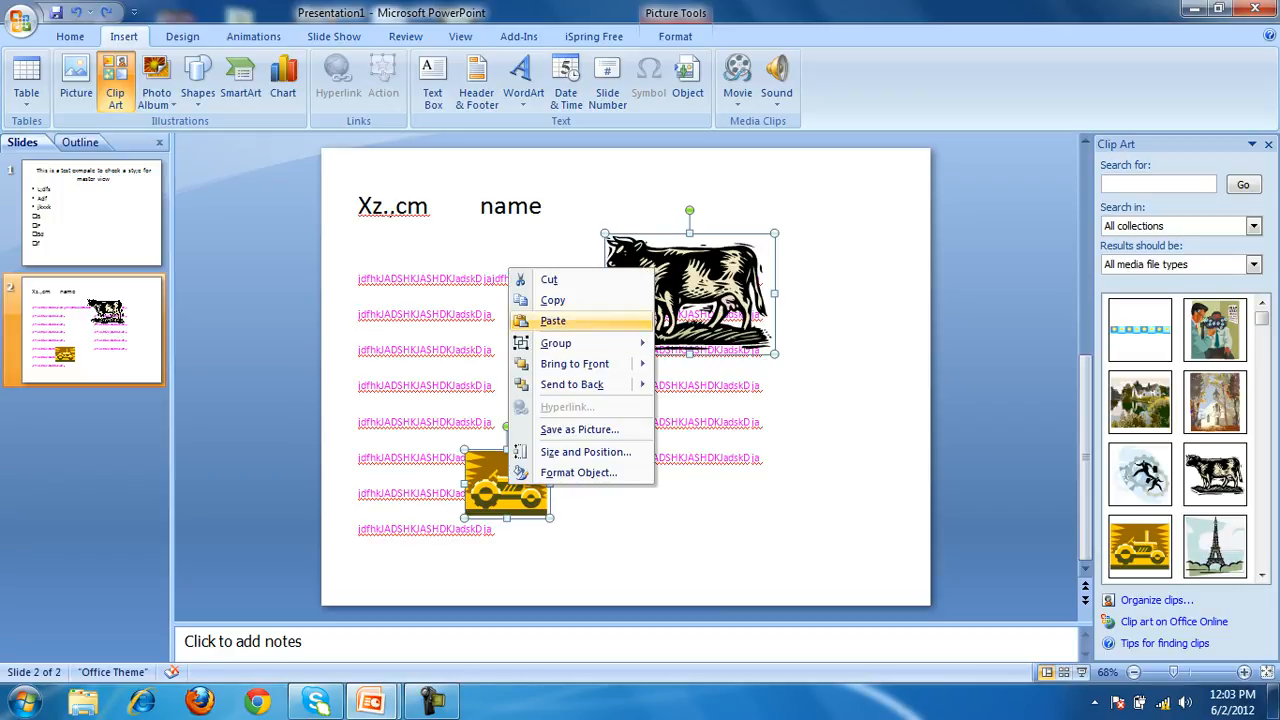
pyautogui.moveTo(560, 343)
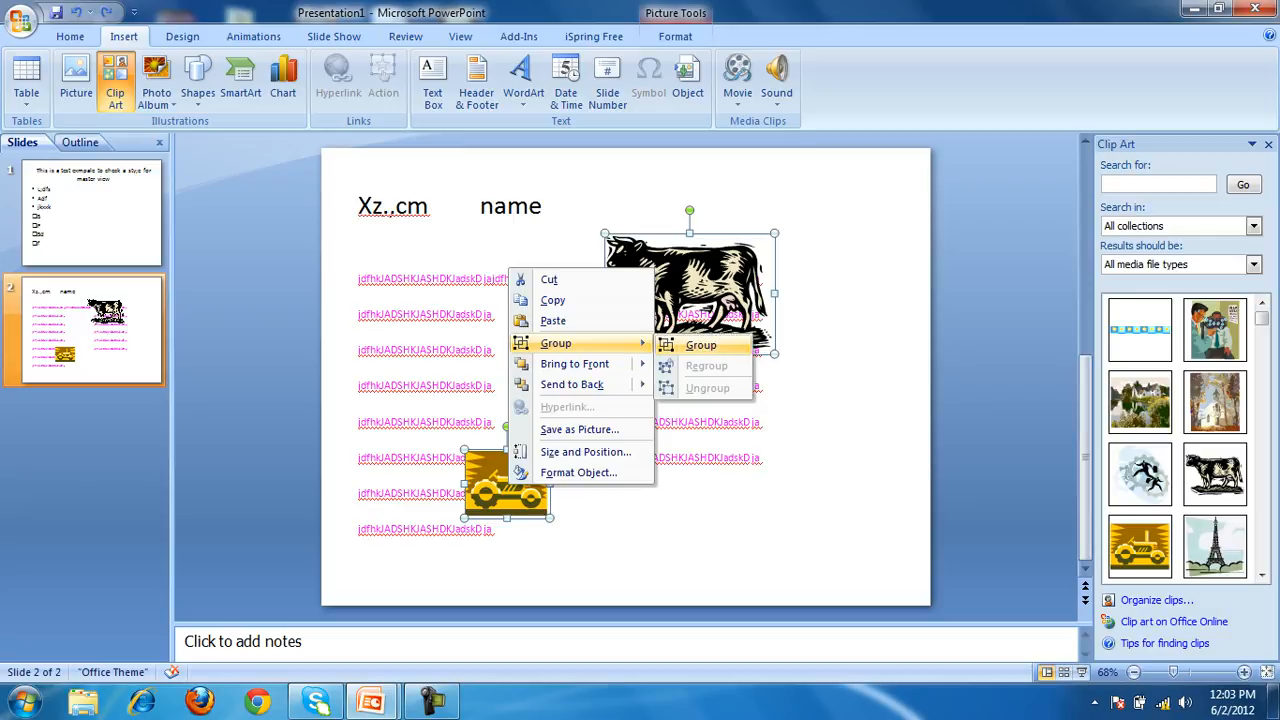
pyautogui.click(700, 345)
# Ungroup the cow and tractor pictures and shift both slightly to the left on the slide.
pyautogui.click(507, 484)
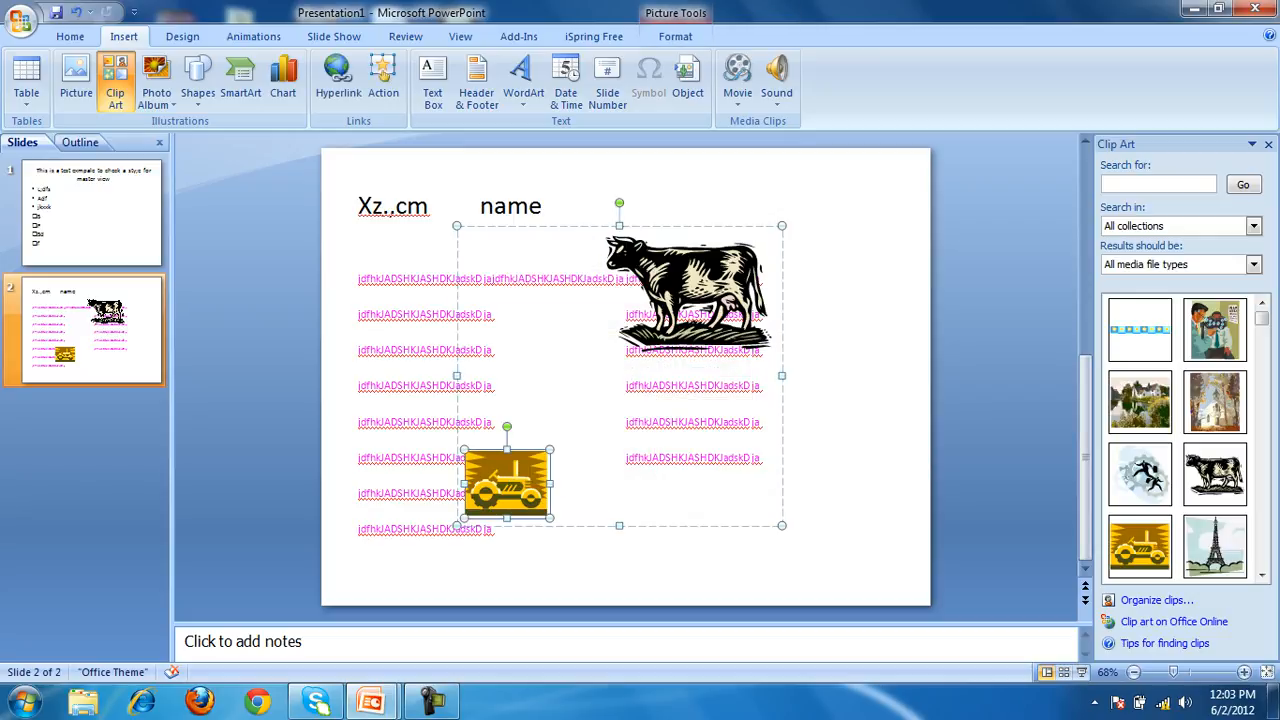
pyautogui.rightClick(520, 488)
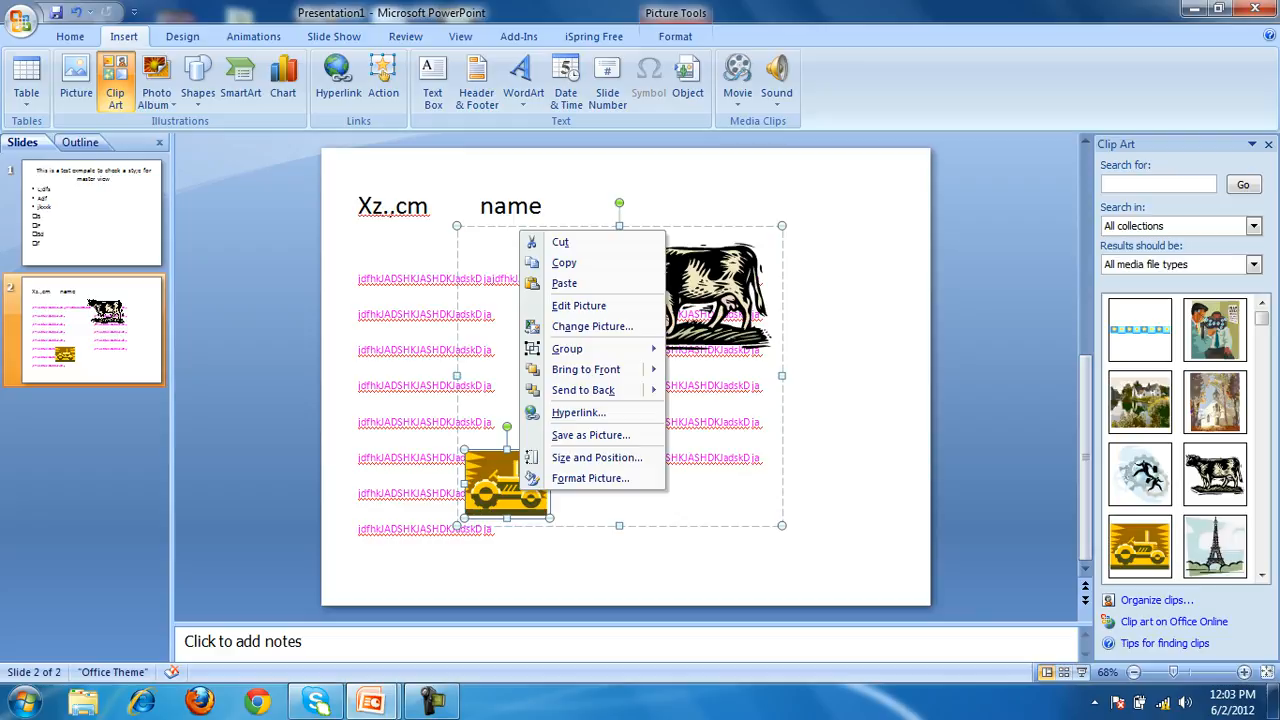
pyautogui.moveTo(600, 349)
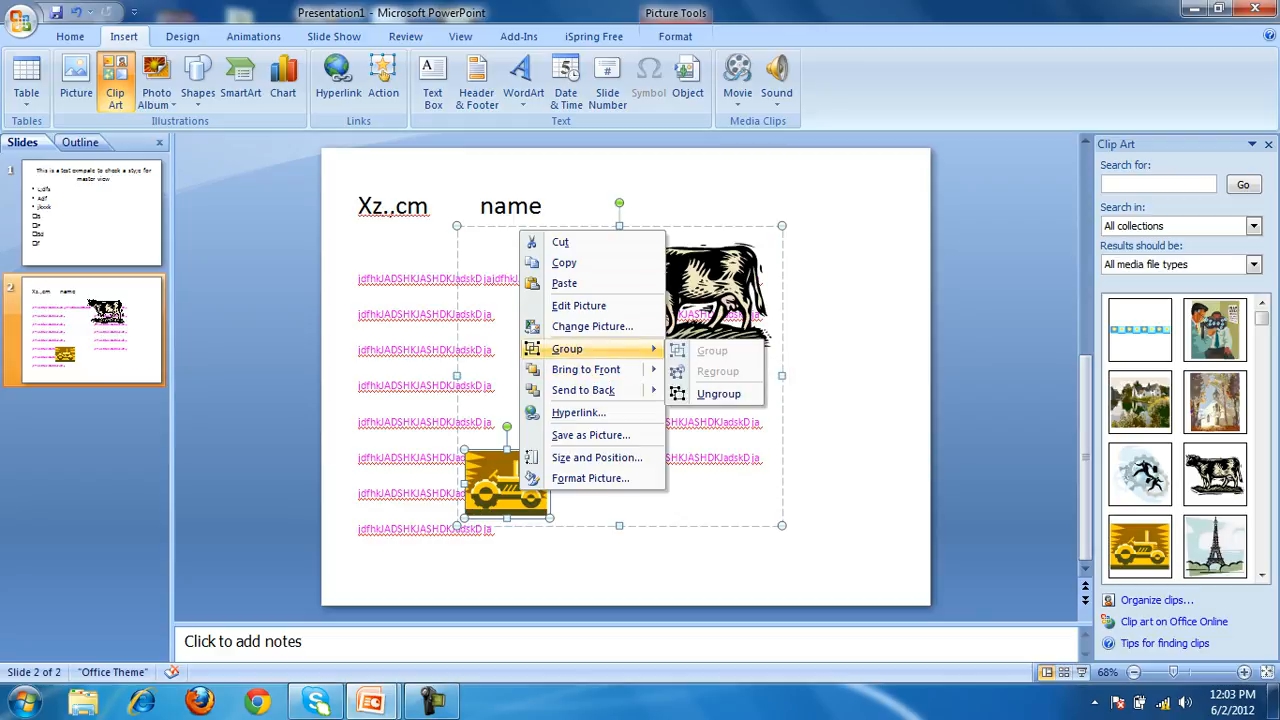
pyautogui.click(718, 393)
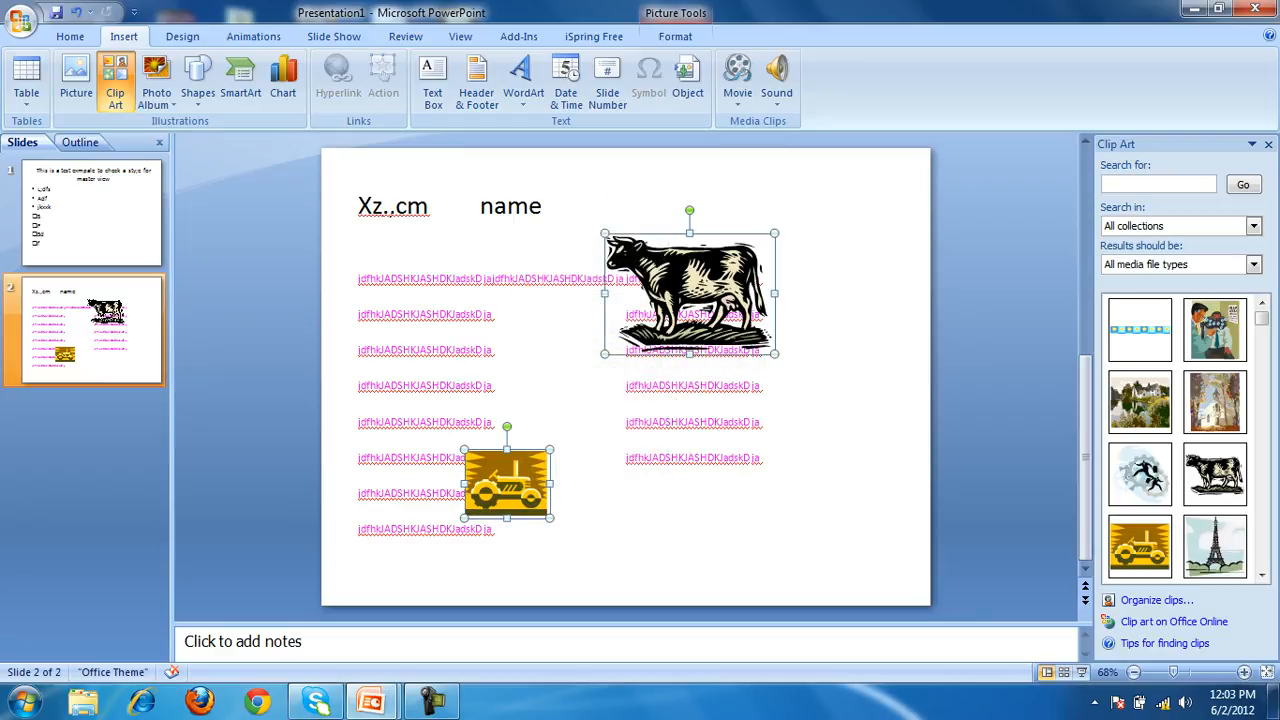
pyautogui.moveTo(700, 295); pyautogui.dragTo(670, 301)
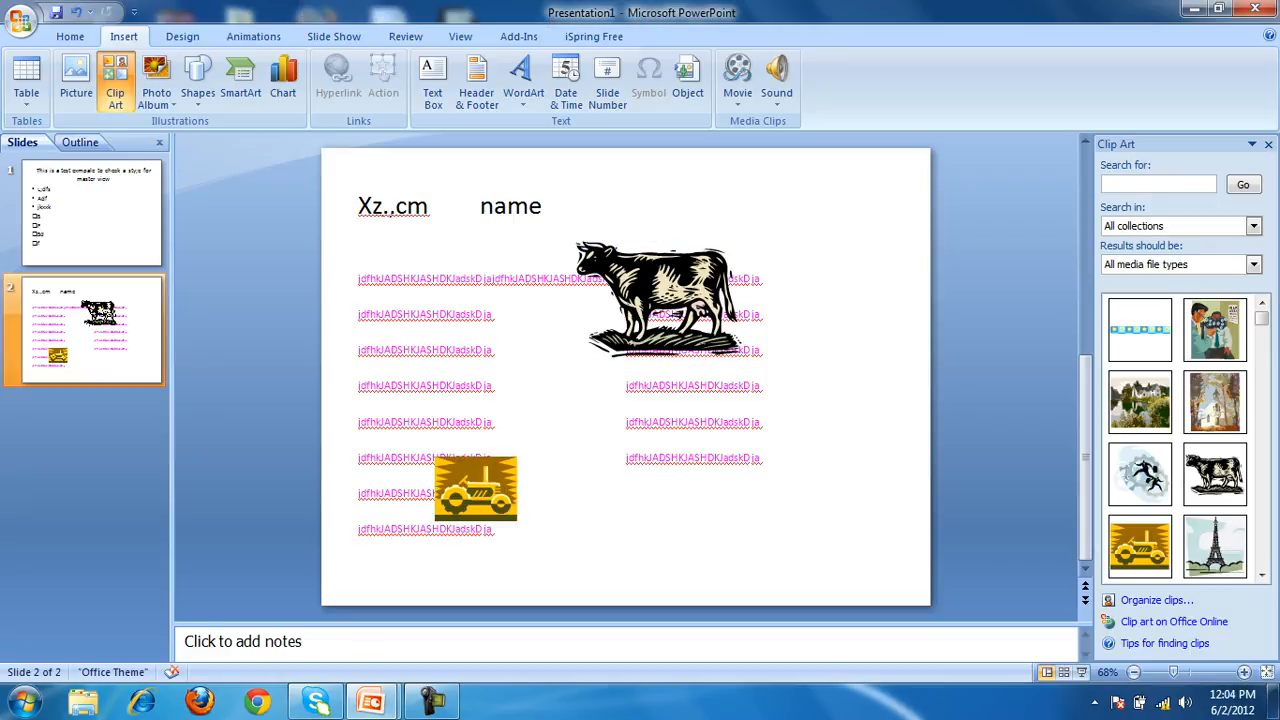
# Select all objects on the slide and regroup the cow and tractor pictures.
pyautogui.hotkey('ctrl', 'a')
pyautogui.rightClick(795, 296)
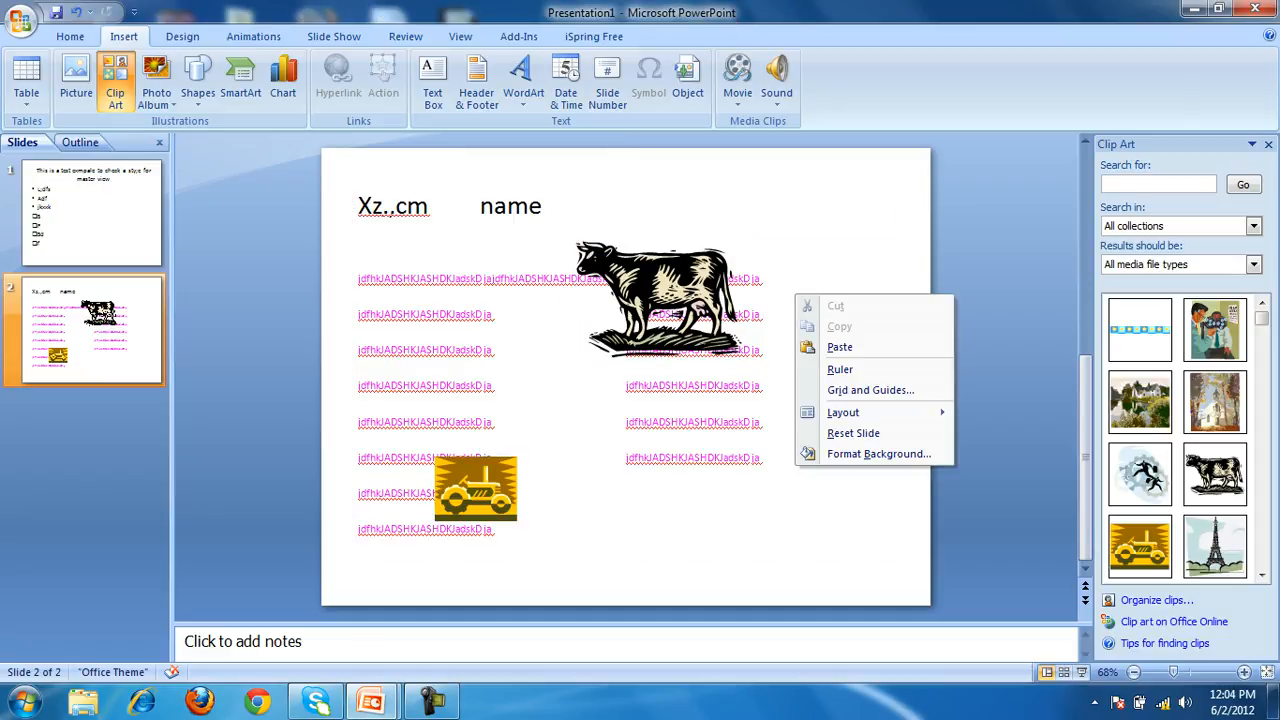
pyautogui.press('Escape')
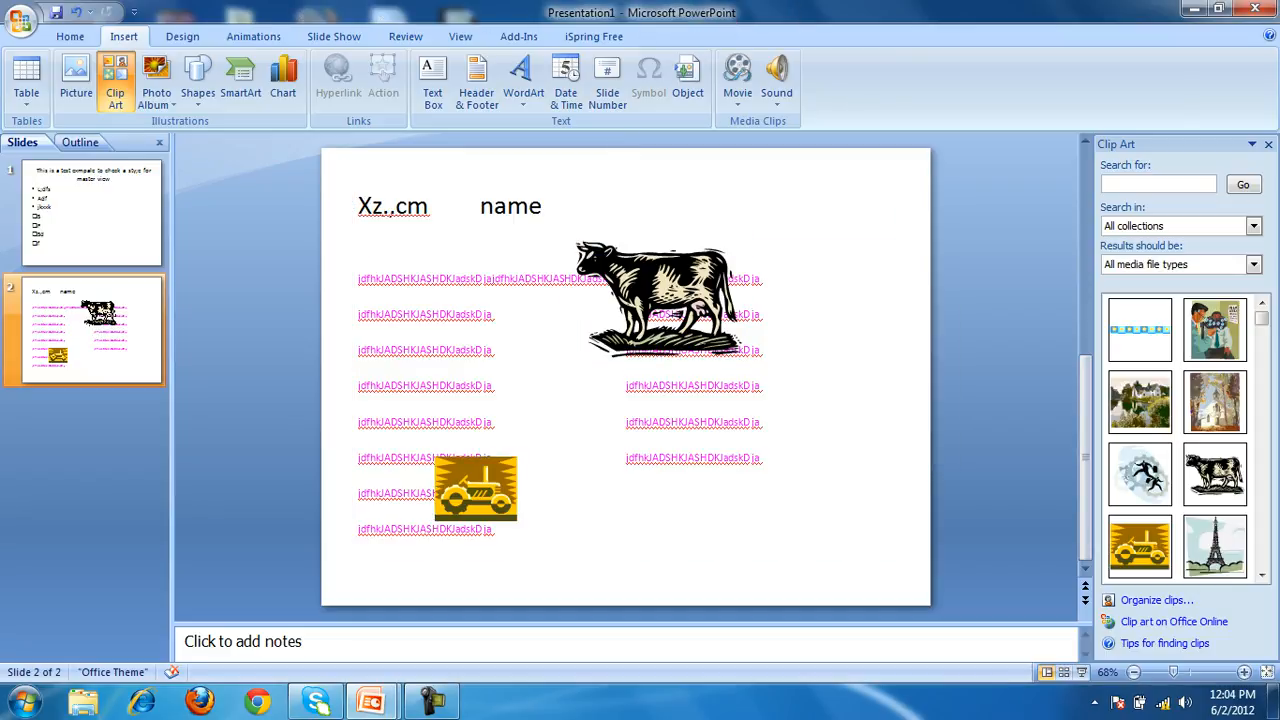
pyautogui.hotkey('ctrl', 'a')
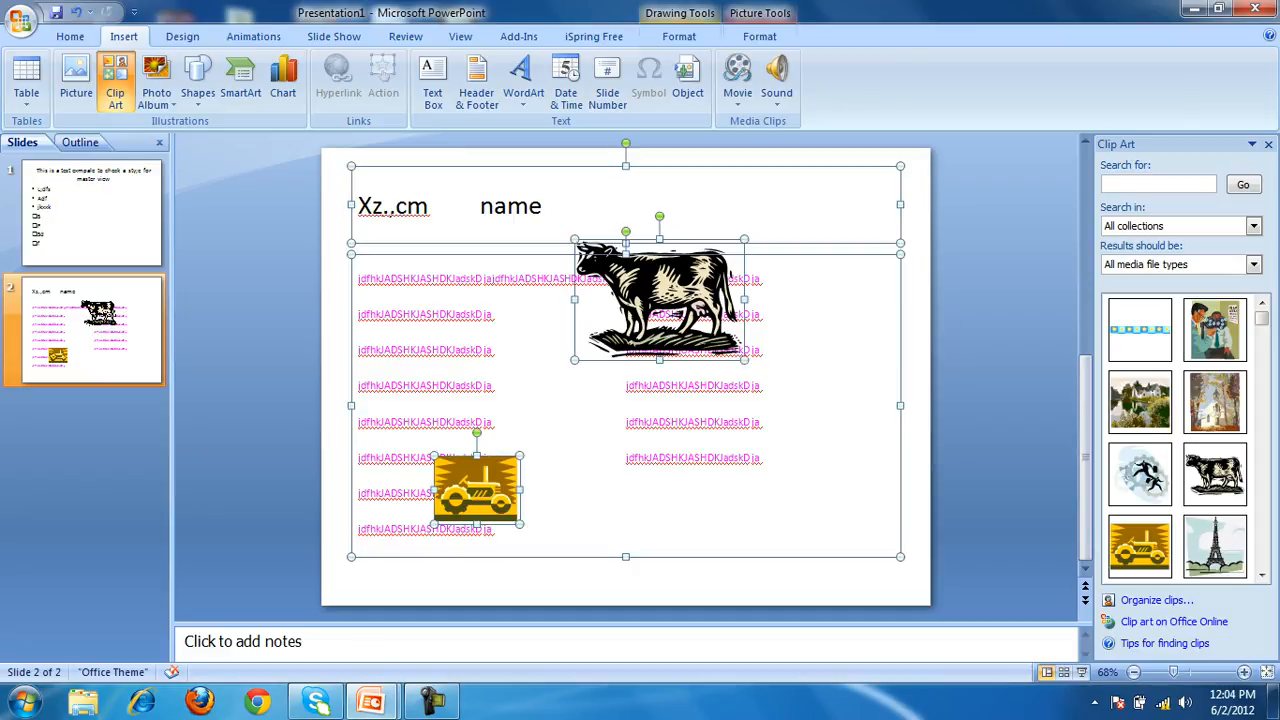
pyautogui.rightClick(666, 284)
pyautogui.moveTo(740, 360)
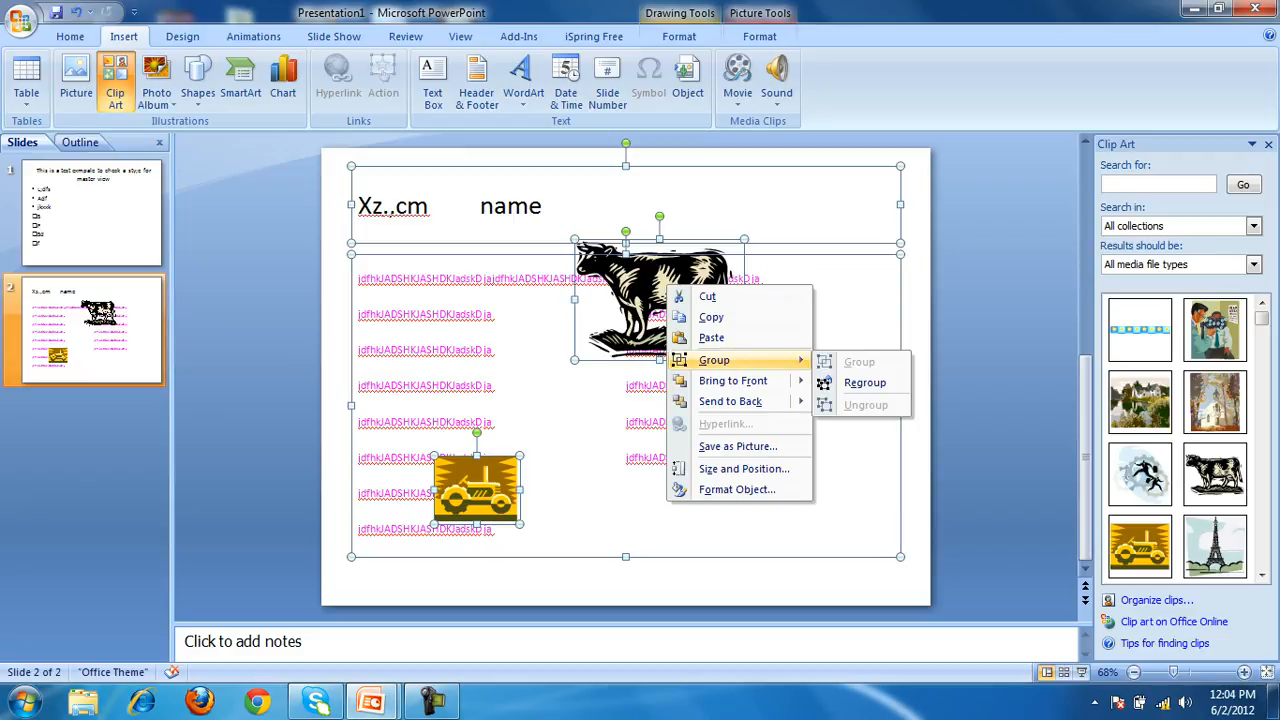
pyautogui.click(864, 382)
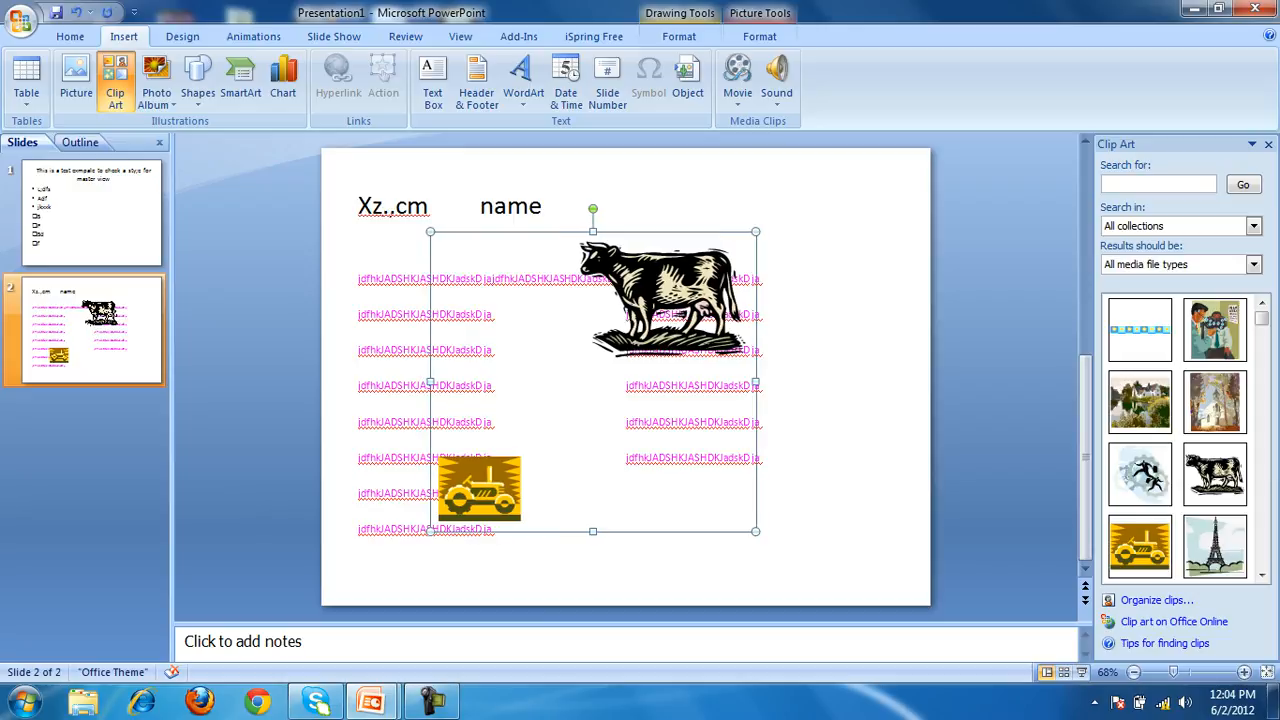
# Nudge the regrouped cow and tractor right and back left in small increments, leaving the group deselected slightly right of its start.
pyautogui.press('Right')
pyautogui.press('Right')
pyautogui.press('Right')
pyautogui.press('Right')
pyautogui.press('Right')
pyautogui.press('Right')
pyautogui.press('Right')
pyautogui.press('Right')
pyautogui.press('Right')
pyautogui.press('Right')
pyautogui.press('Left')
pyautogui.press('Left')
pyautogui.press('Left')
pyautogui.press('Left')
pyautogui.press('Left')
pyautogui.press('Left')
pyautogui.press('Left')
pyautogui.press('Left')
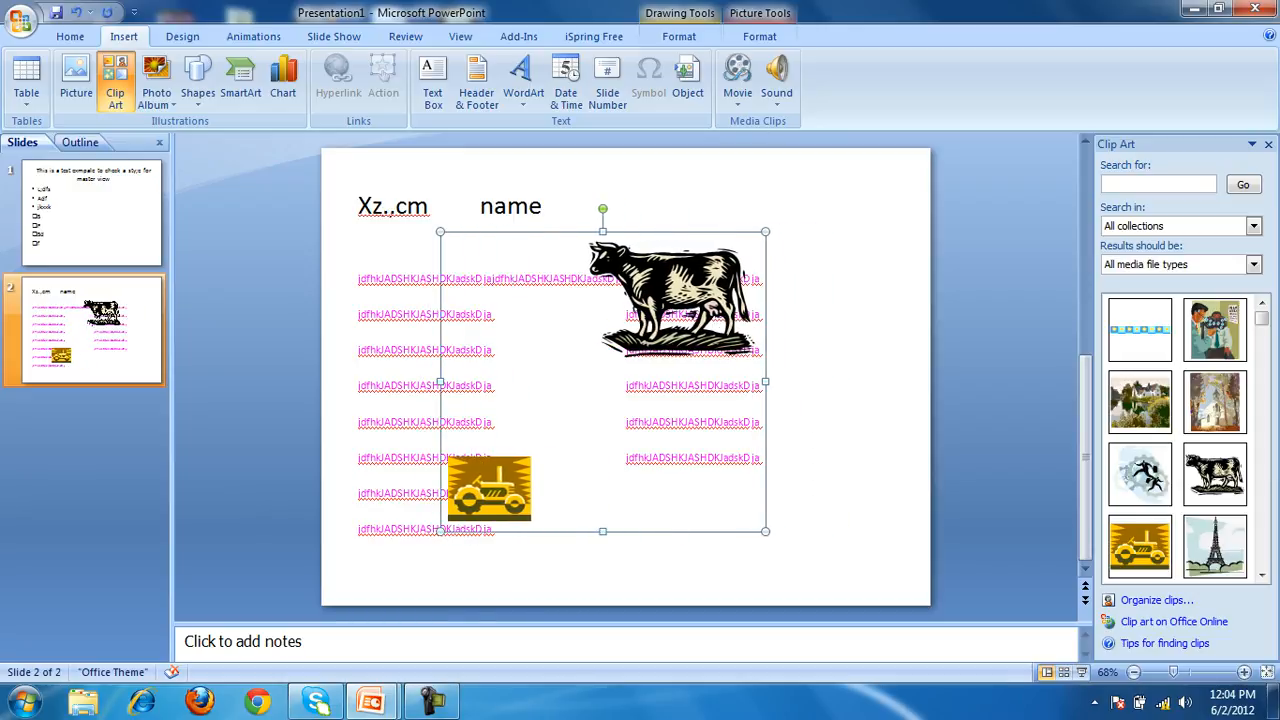
pyautogui.press('Escape')
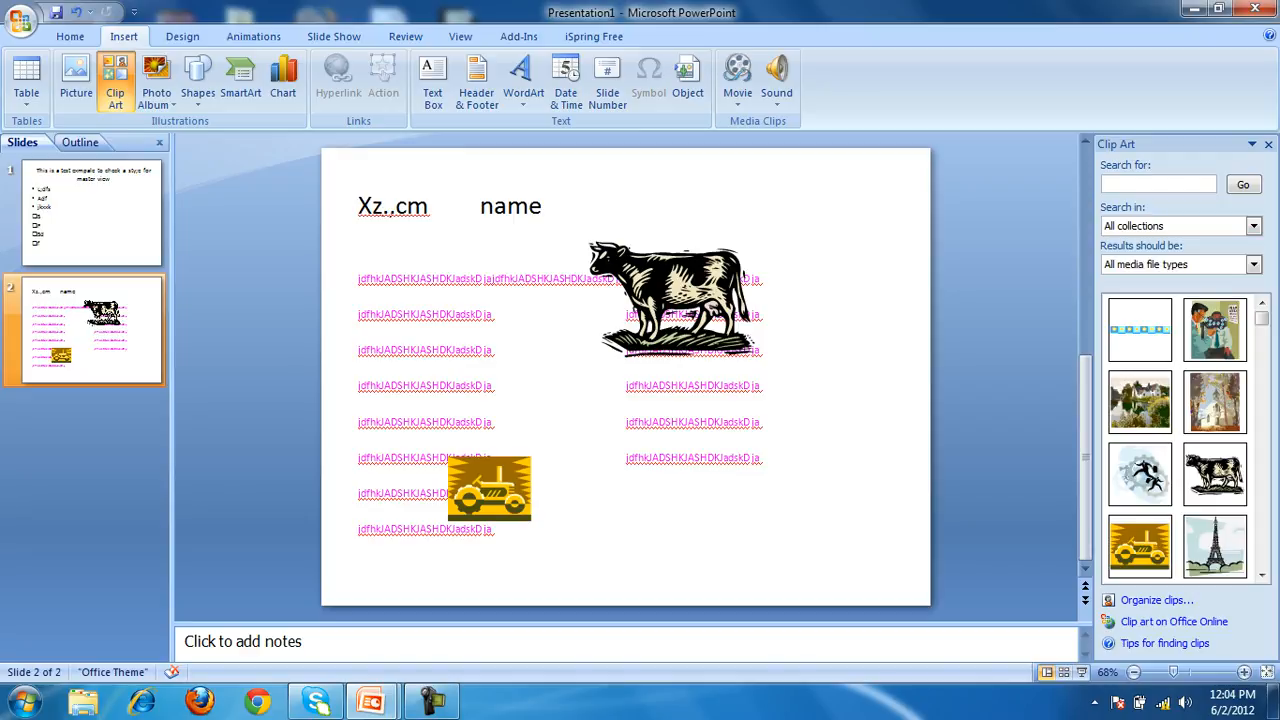
# Search all clip art collections and media file types for "cars".
pyautogui.click(1158, 184)
pyautogui.write('cars')
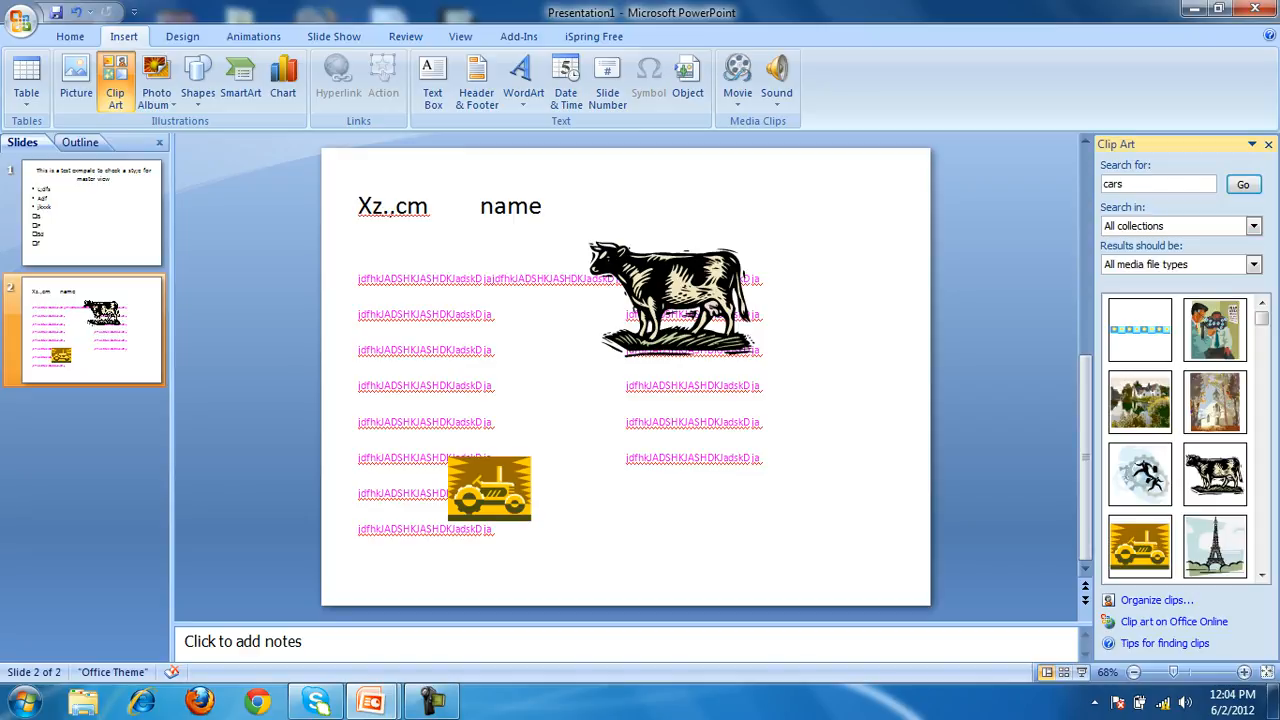
pyautogui.press('Return')
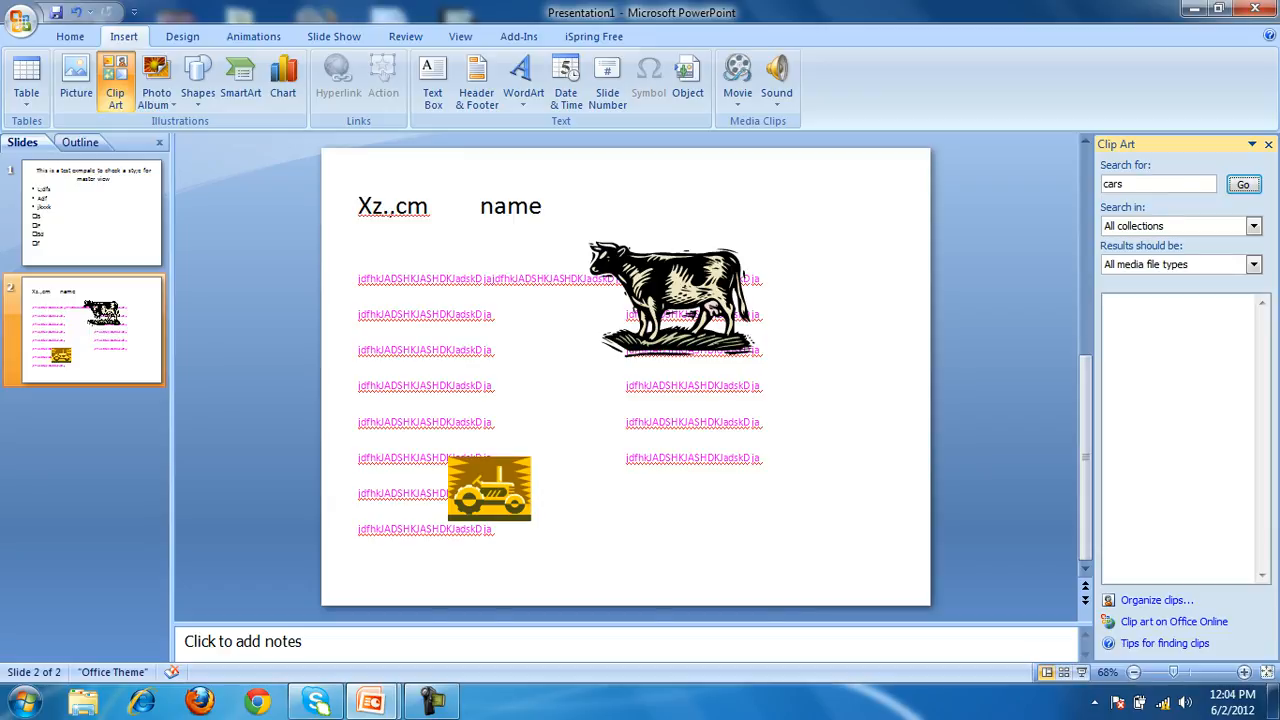
pyautogui.click(434, 704)
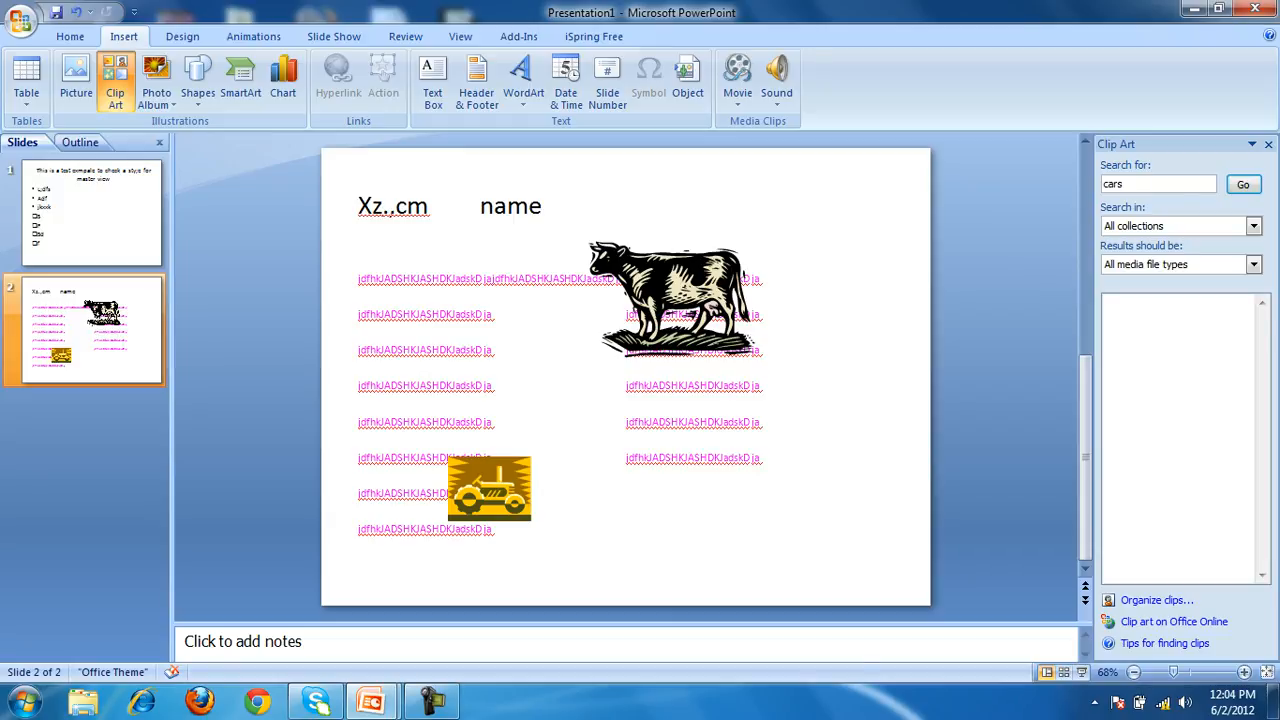
pyautogui.press('Return')
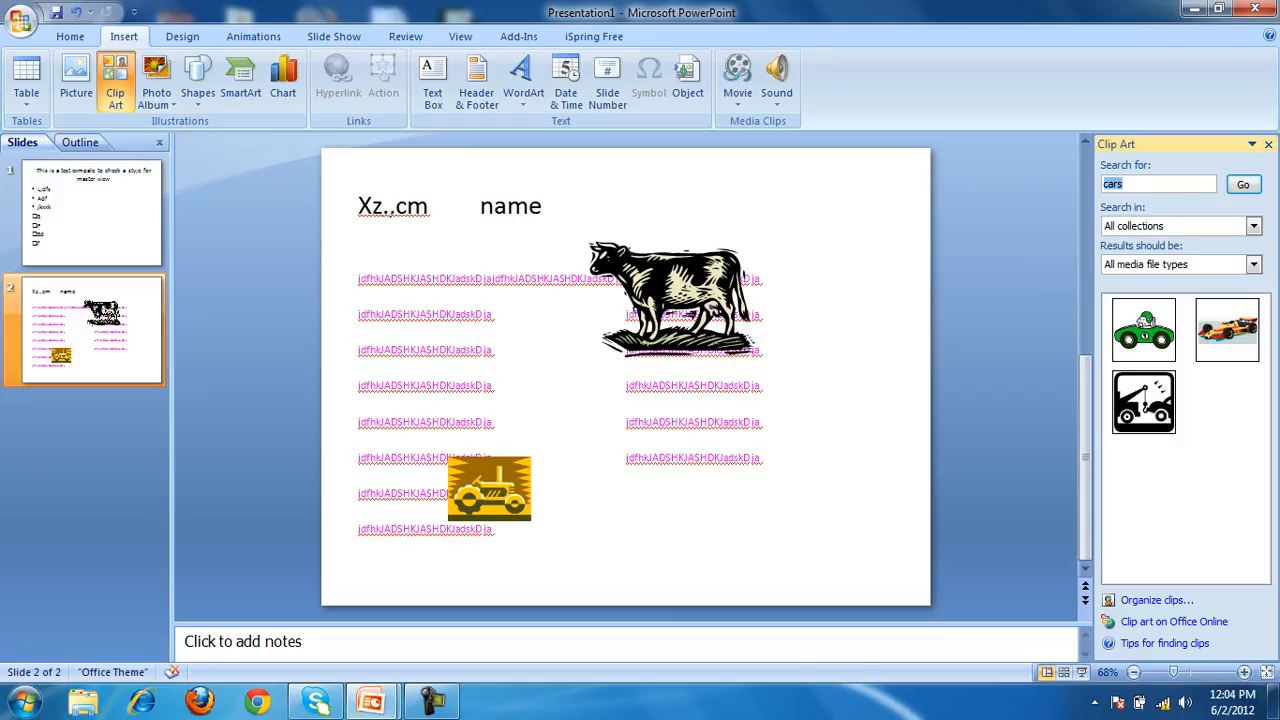
# Insert the green car, orange racing car and tow truck clips on the slide, bringing the two cars forward one level.
pyautogui.click(1141, 330)
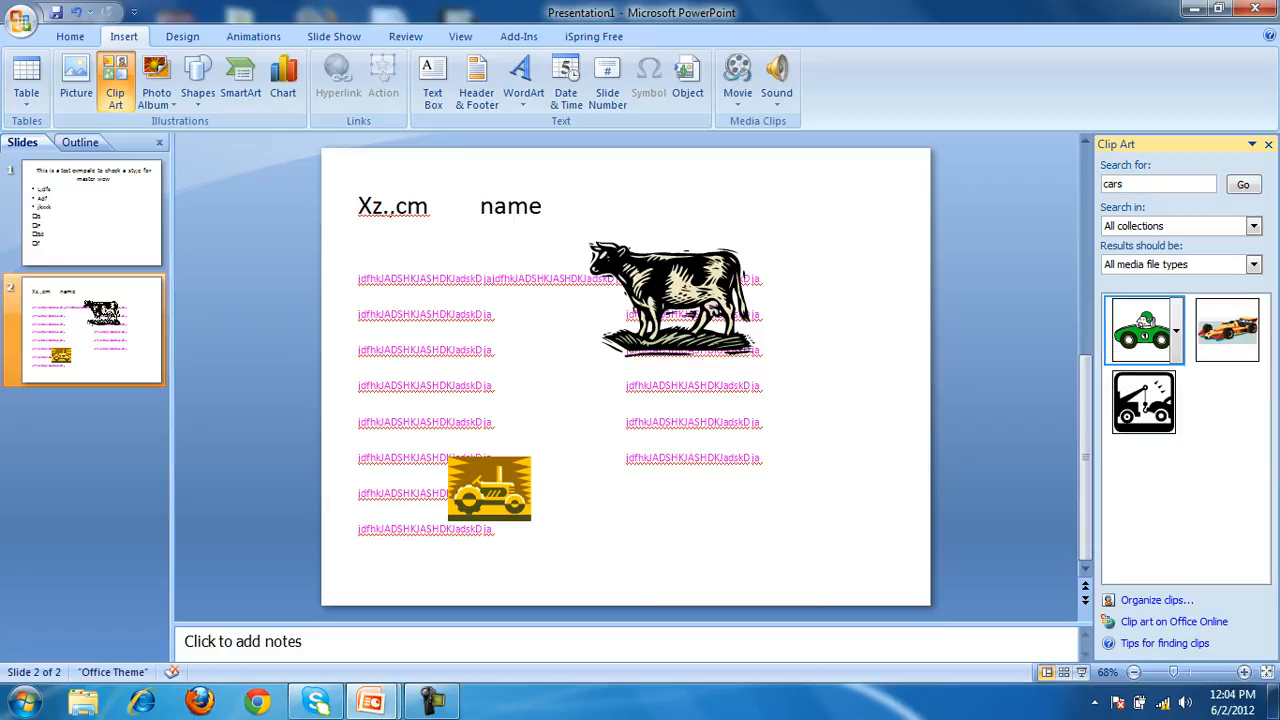
pyautogui.moveTo(1224, 331); pyautogui.dragTo(472, 354)
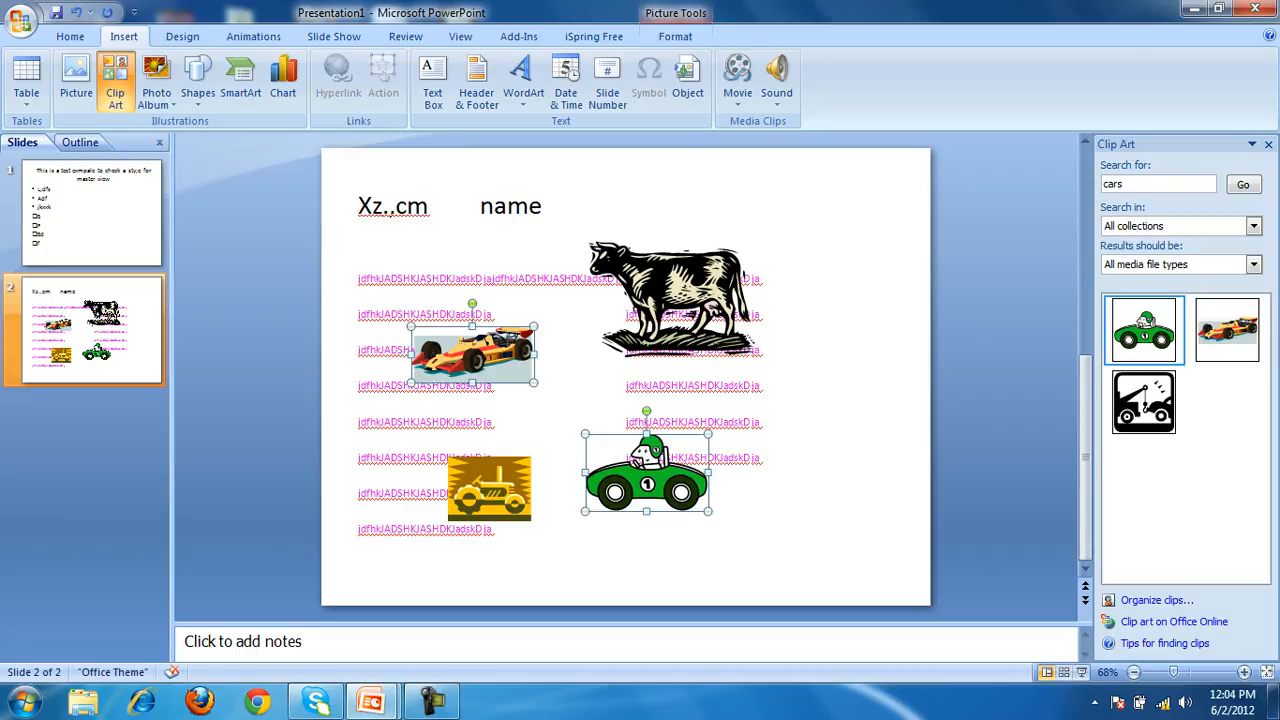
pyautogui.rightClick(472, 354)
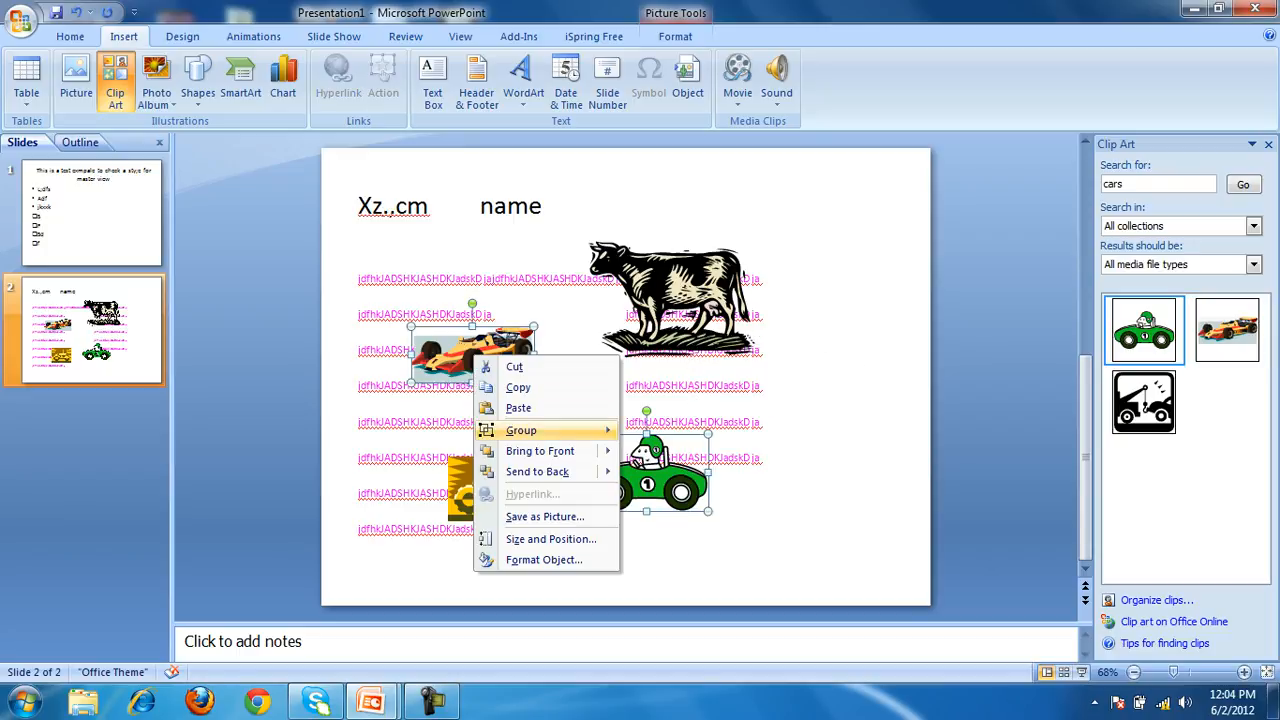
pyautogui.moveTo(540, 430)
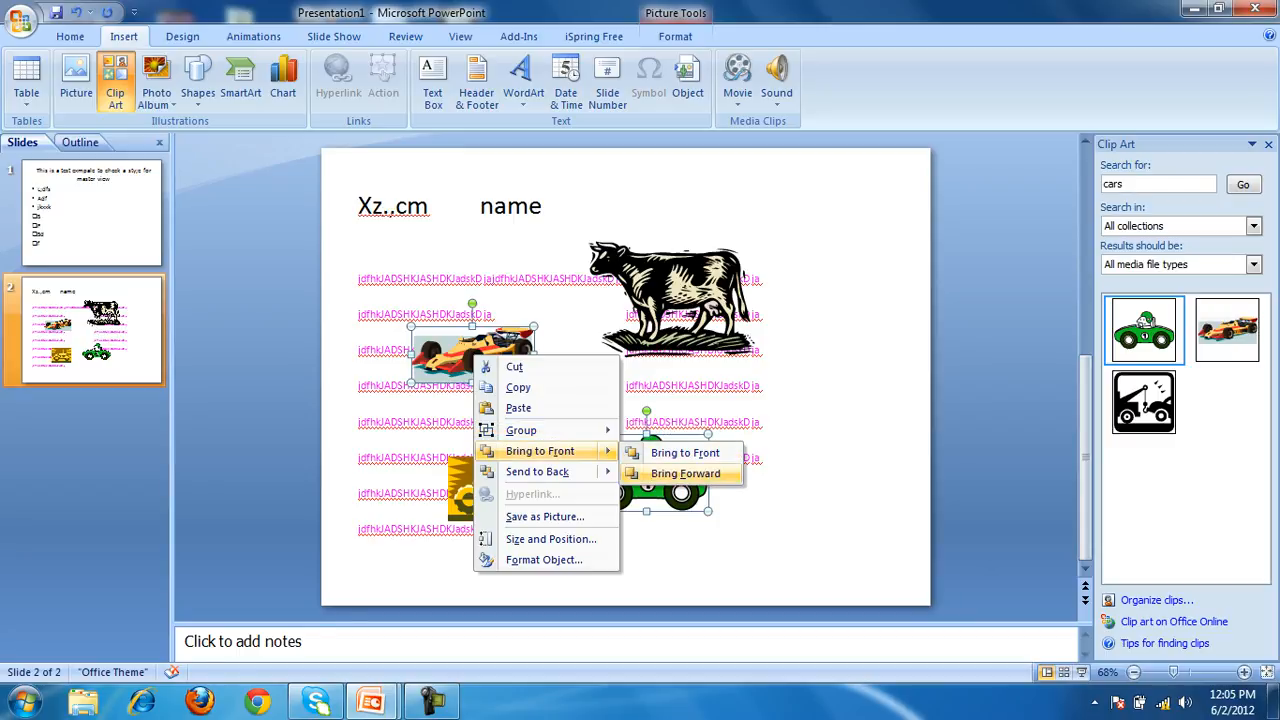
pyautogui.click(685, 473)
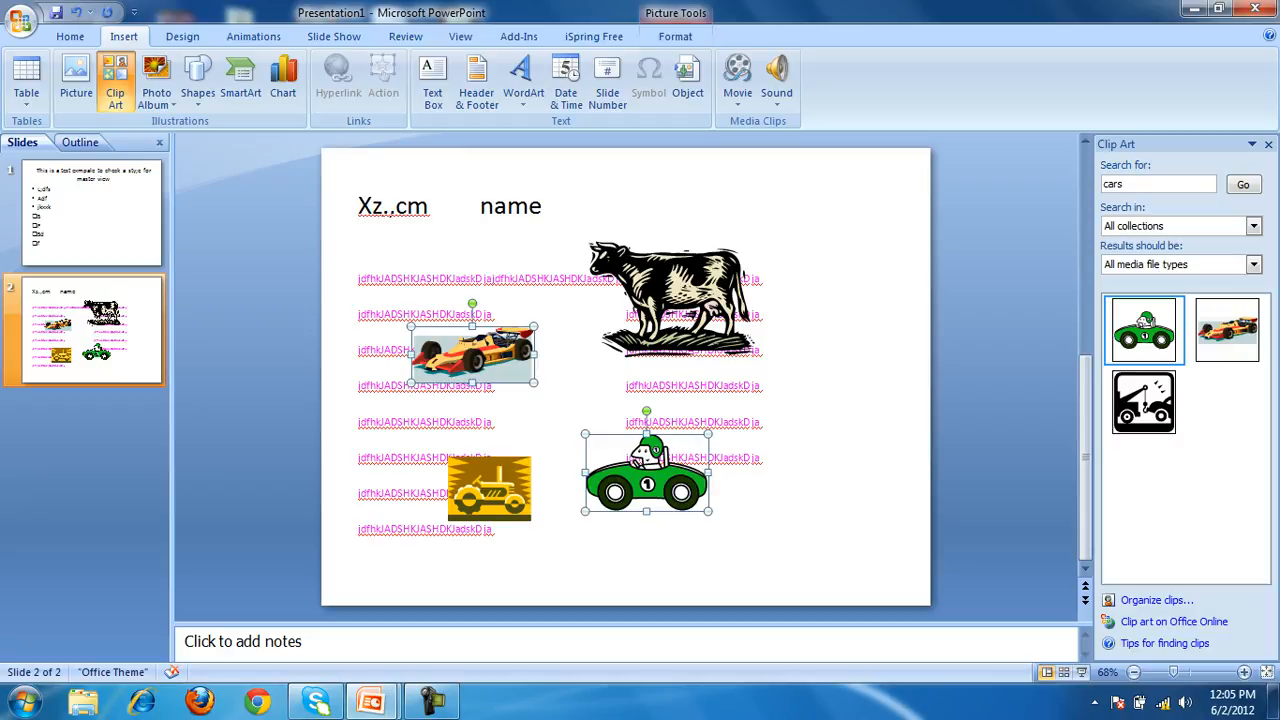
pyautogui.moveTo(1143, 402); pyautogui.dragTo(801, 450)
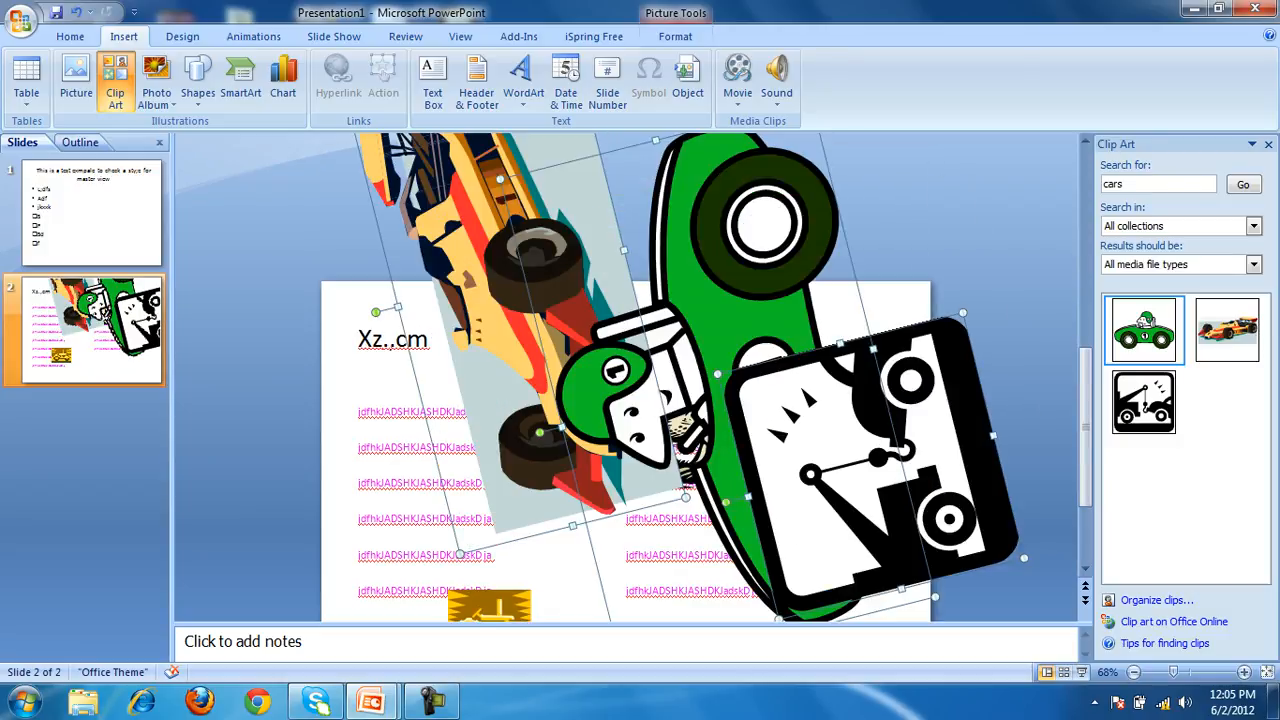
# Delete the three enlarged, rotated vehicle pictures and undo the deletion along with their resizing and rotation.
pyautogui.press('Delete')
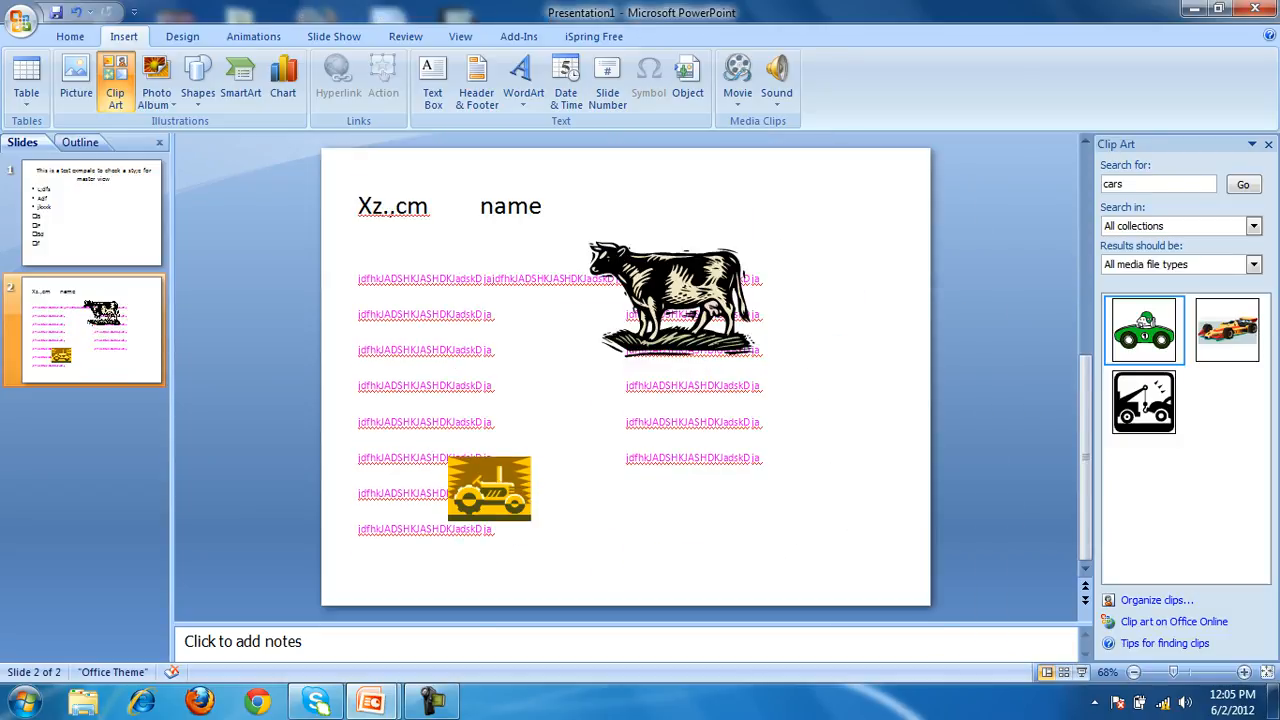
pyautogui.click(745, 273)
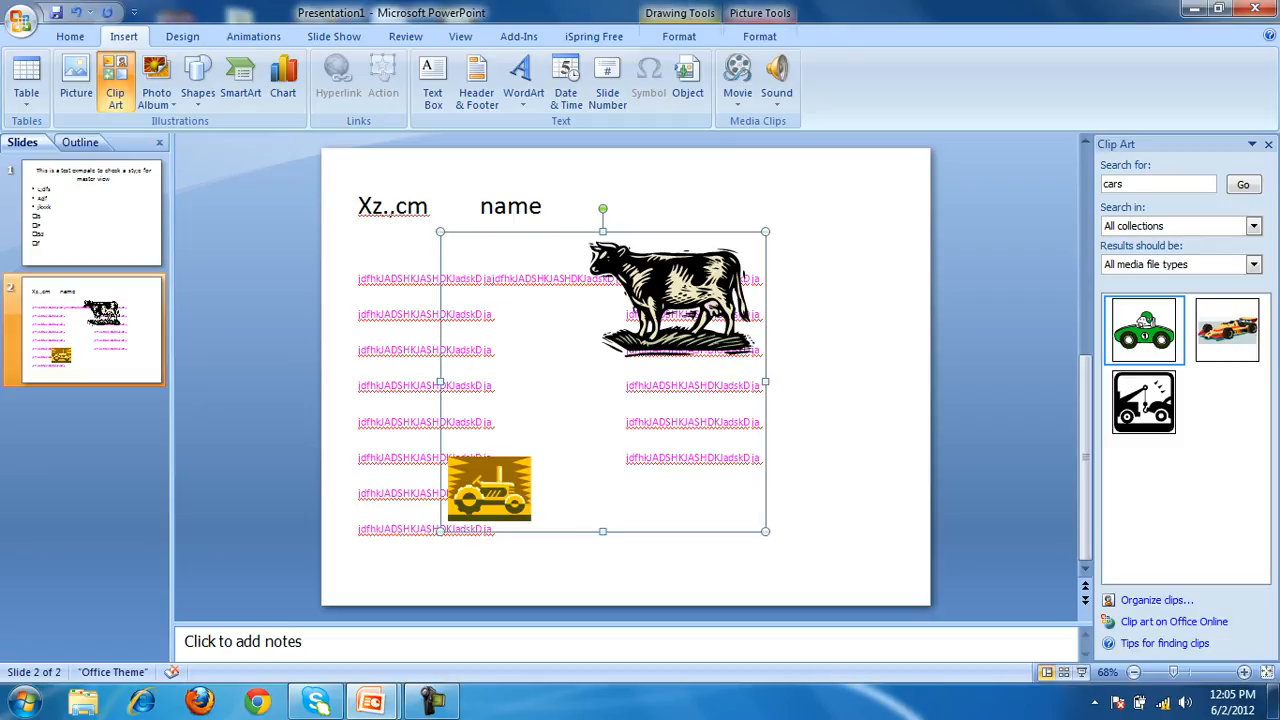
pyautogui.hotkey('ctrl', 'z')
pyautogui.hotkey('ctrl', 'z')
pyautogui.hotkey('ctrl', 'z')
pyautogui.hotkey('ctrl', 'z')
pyautogui.hotkey('ctrl', 'z')
pyautogui.hotkey('ctrl', 'z')
pyautogui.hotkey('ctrl', 'z')
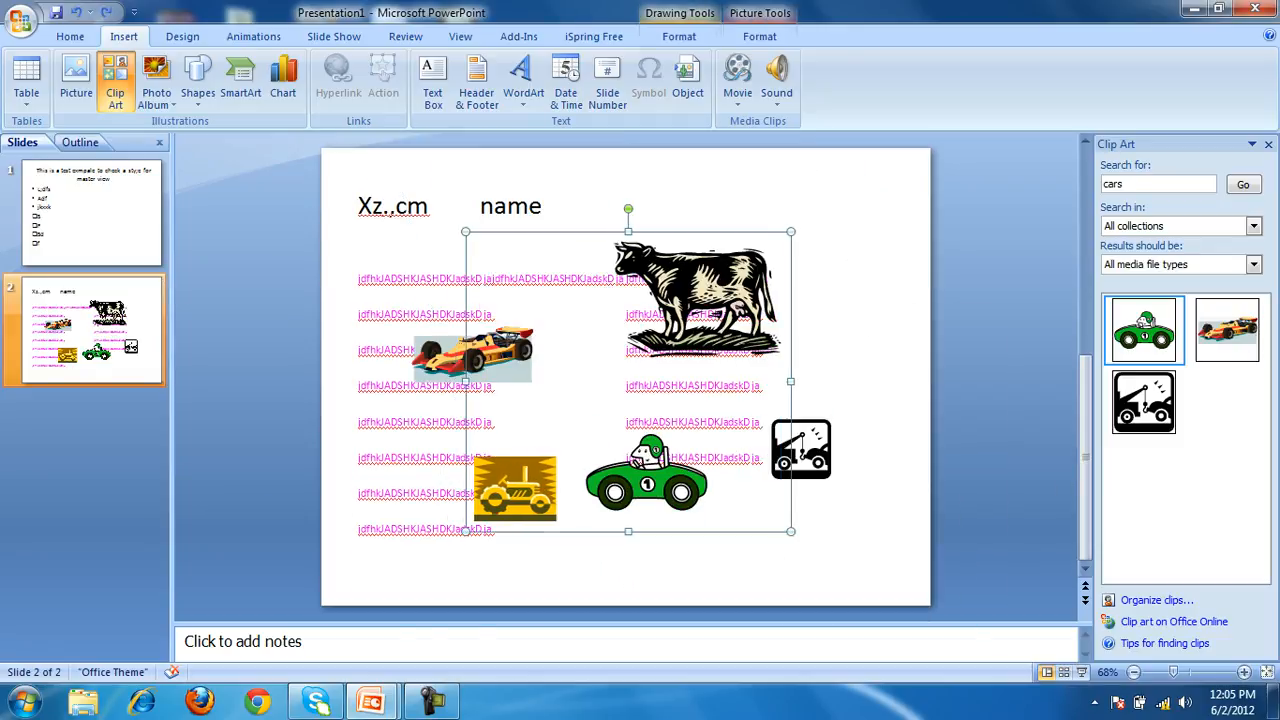
pyautogui.hotkey('ctrl', 'z')
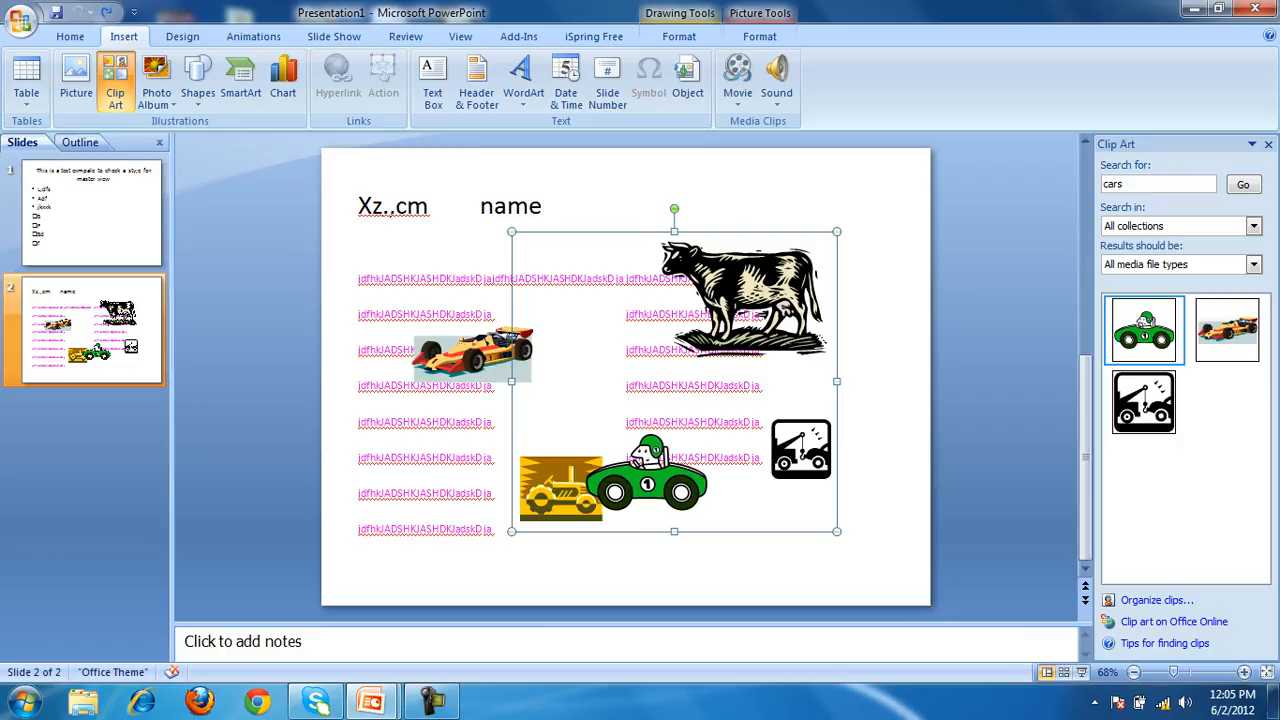
# Delete the cow picture and enlarge the orange racing car in two stages, repositioning it to cover most of the slide's text.
pyautogui.click(745, 290)
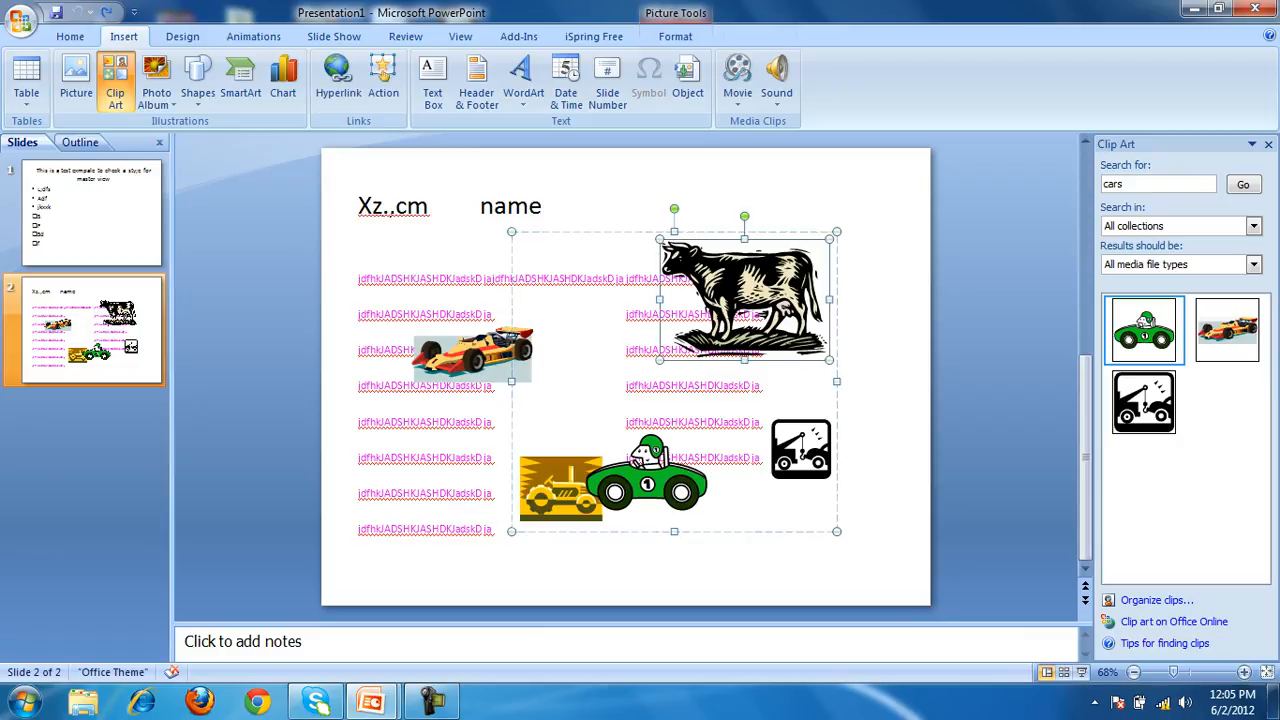
pyautogui.press('Delete')
pyautogui.click(472, 355)
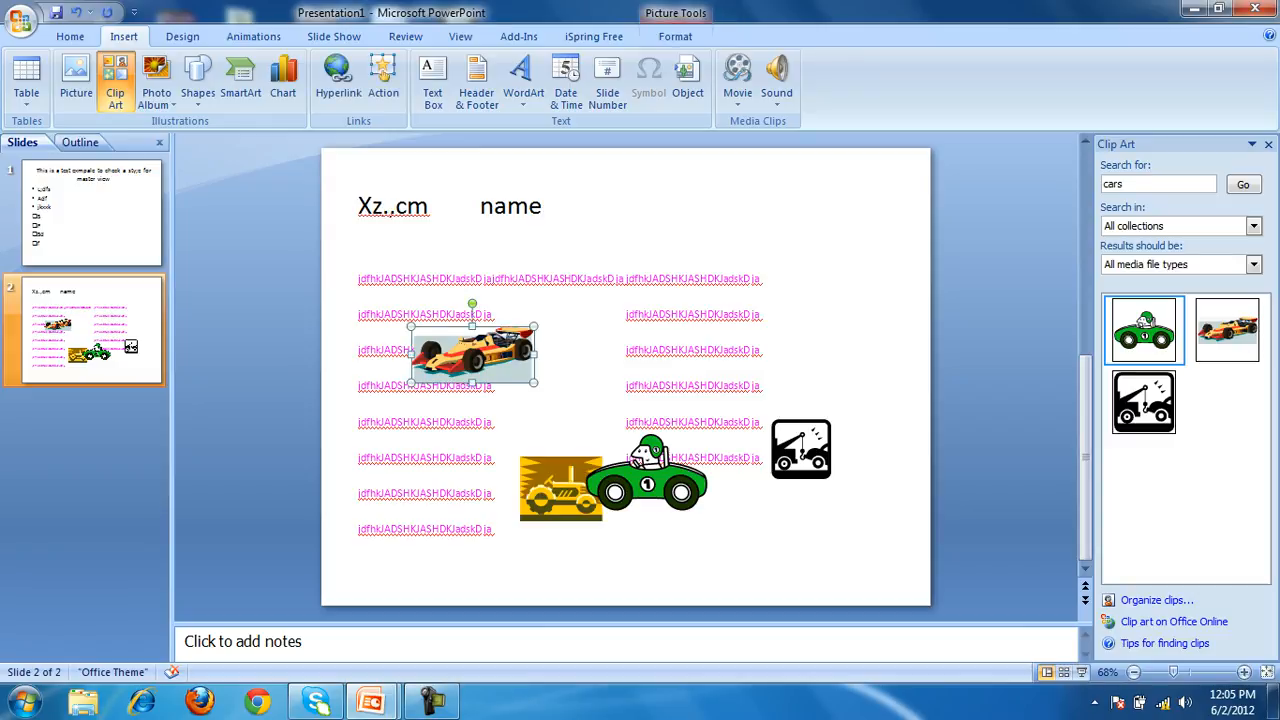
pyautogui.moveTo(534, 326); pyautogui.dragTo(813, 199)
pyautogui.moveTo(612, 290); pyautogui.dragTo(541, 462)
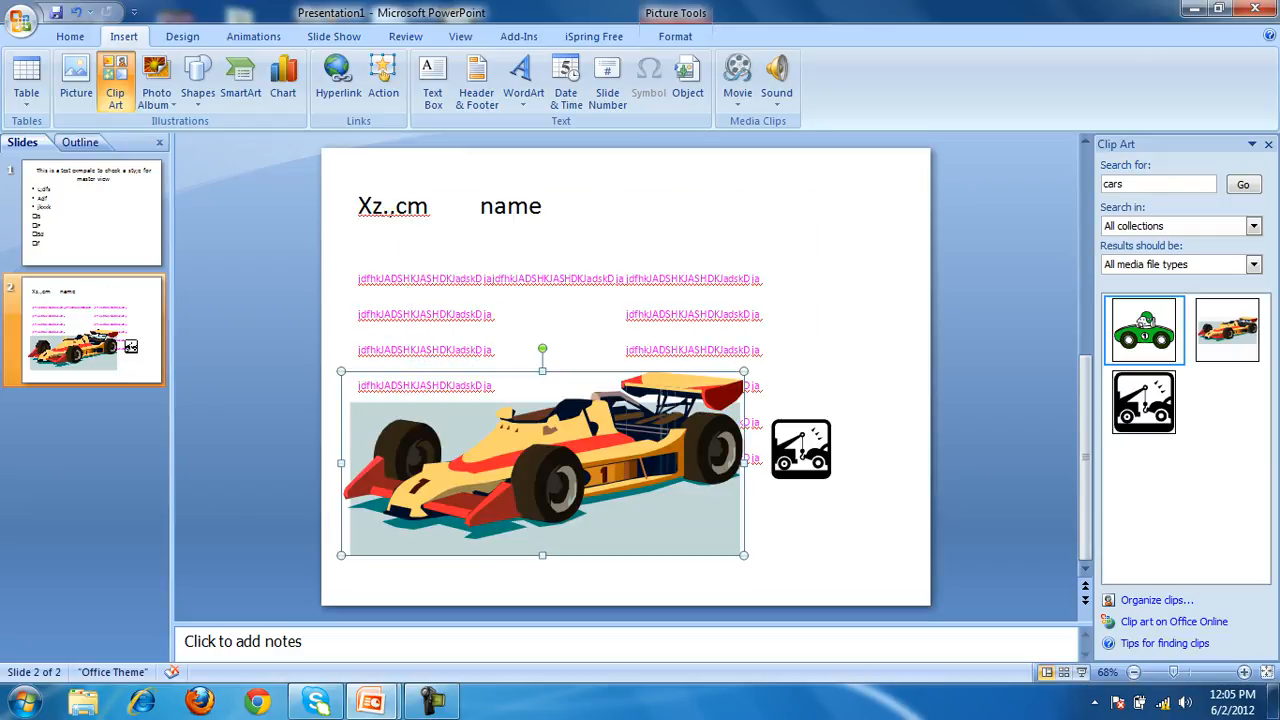
pyautogui.moveTo(744, 371); pyautogui.dragTo(1022, 244)
pyautogui.moveTo(681, 400); pyautogui.dragTo(620, 364)
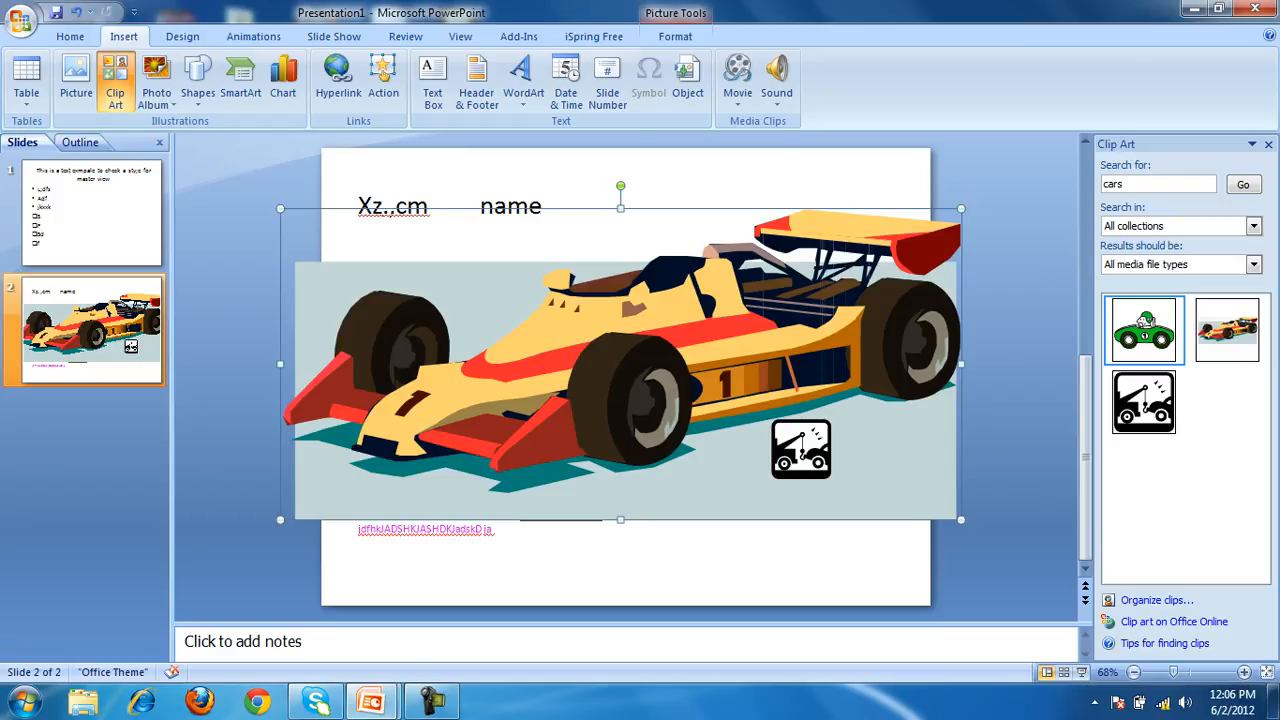
# Bring the enlarged orange racing car picture to the front of everything and send it to the back behind the text and other pictures.
pyautogui.rightClick(560, 245)
pyautogui.moveTo(626, 383)
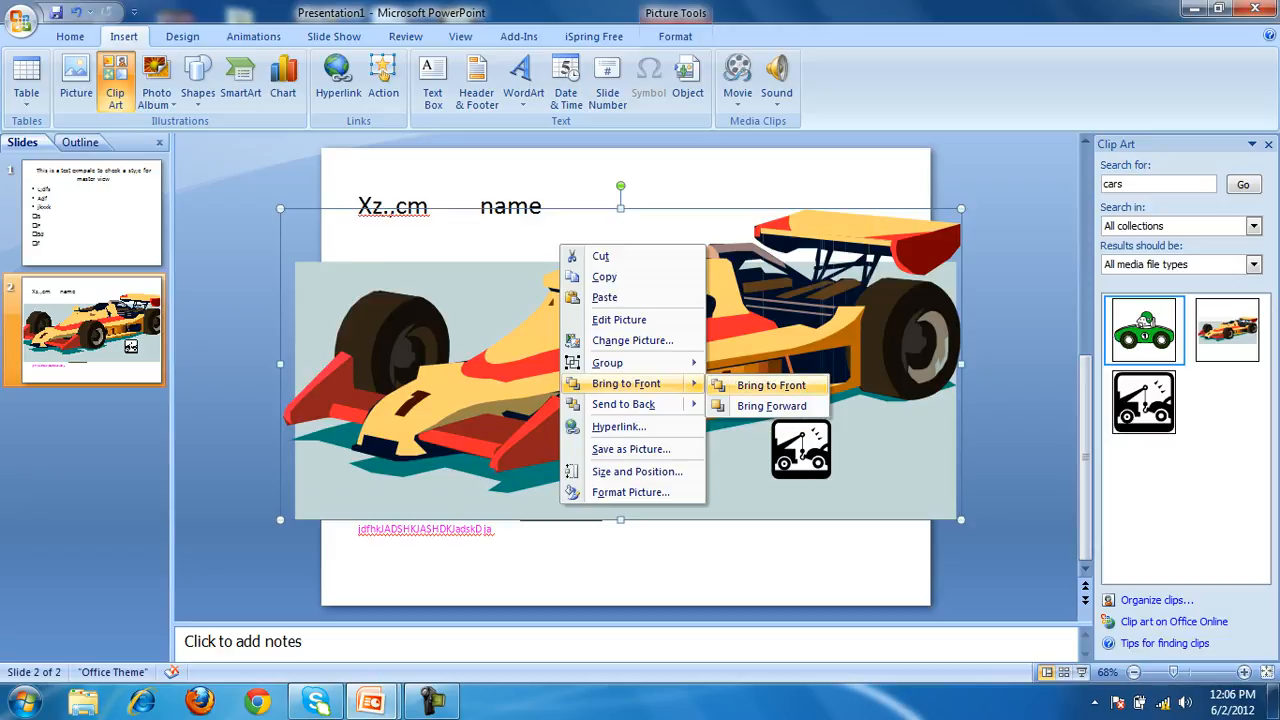
pyautogui.click(771, 385)
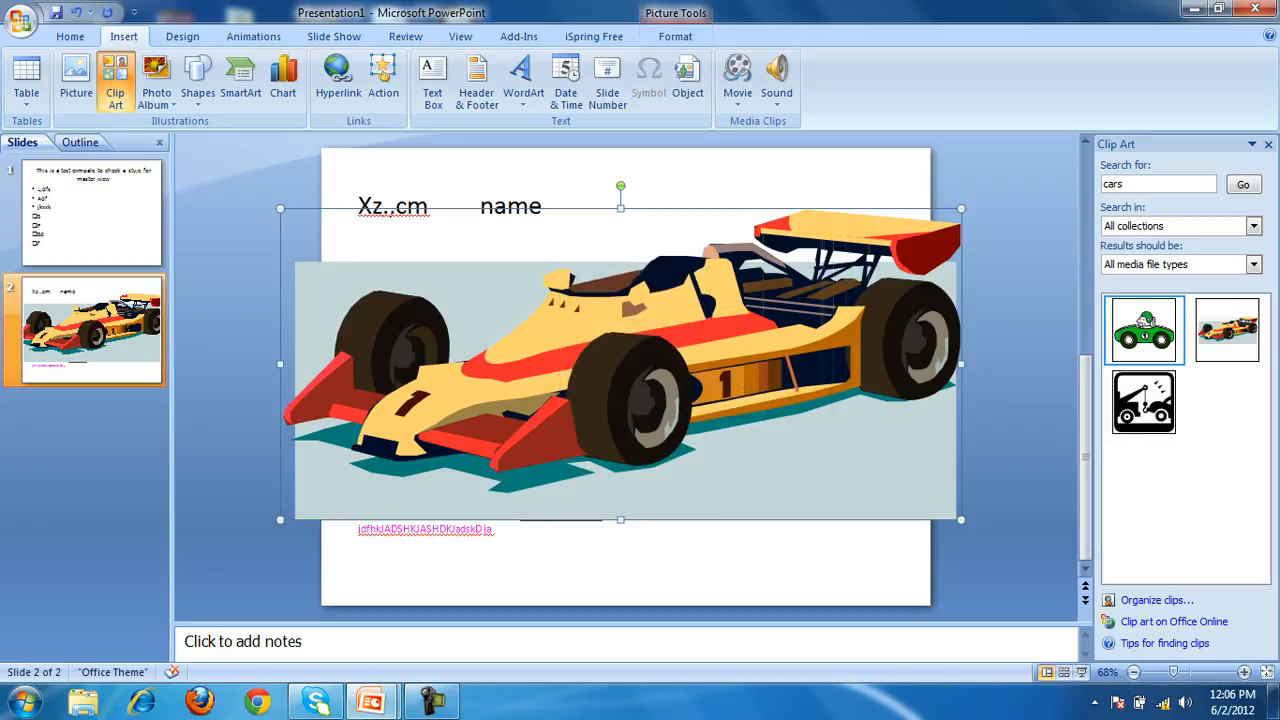
pyautogui.rightClick(621, 406)
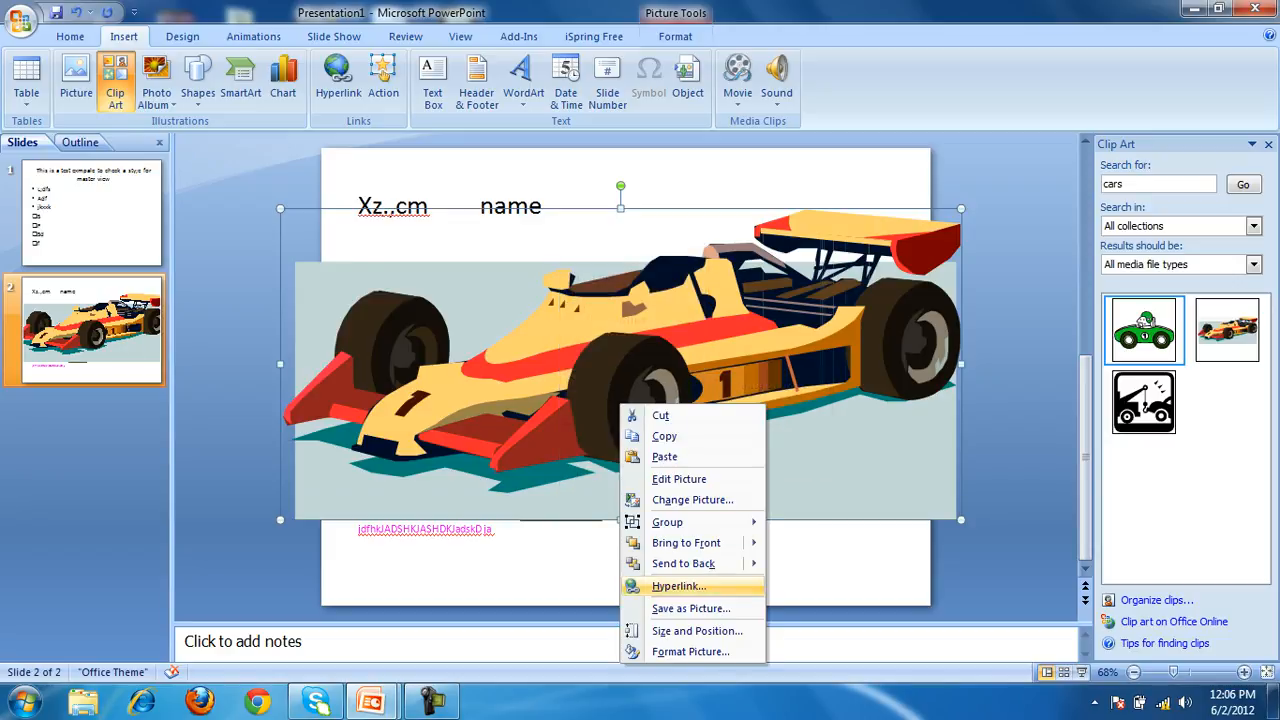
pyautogui.click(690, 564)
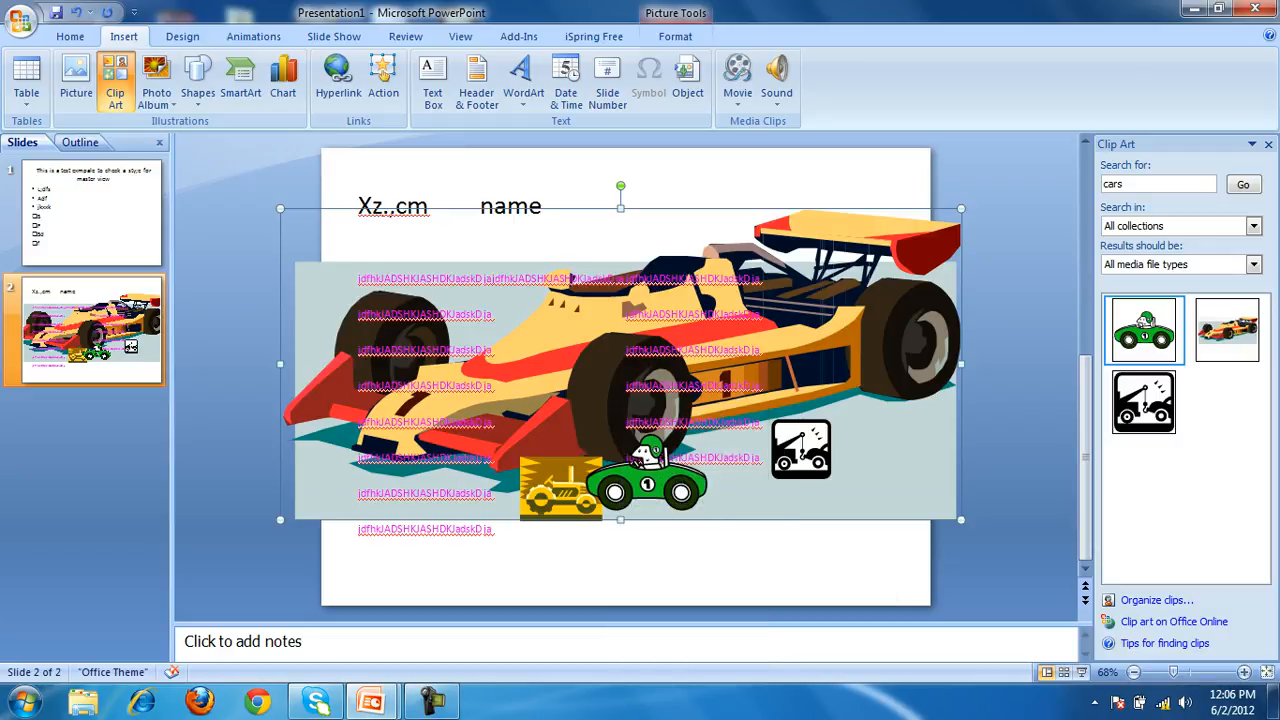
# Overwrite part of the body text lying over the racing car with filler characters and delete all text in that placeholder.
pyautogui.moveTo(495, 386); pyautogui.dragTo(359, 314)
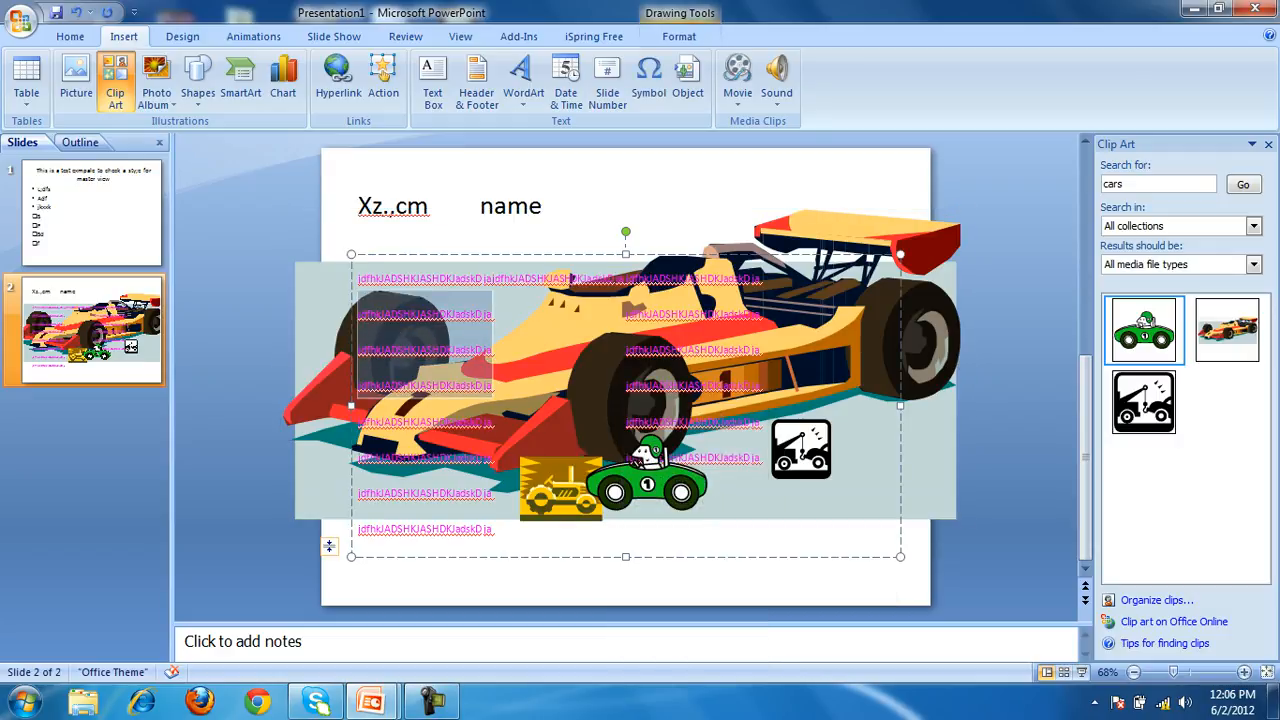
pyautogui.write(',.mnc,,zmxC?><X')
pyautogui.hotkey('ctrl', 'a')
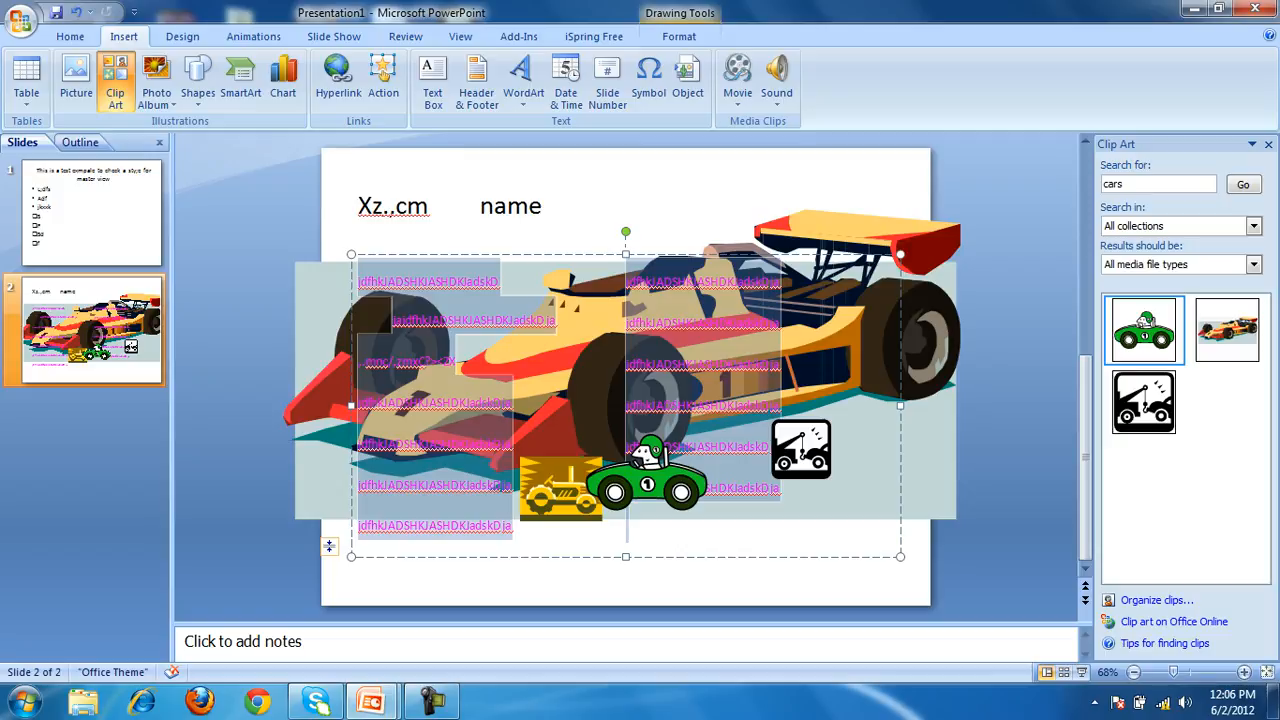
pyautogui.press('Delete')
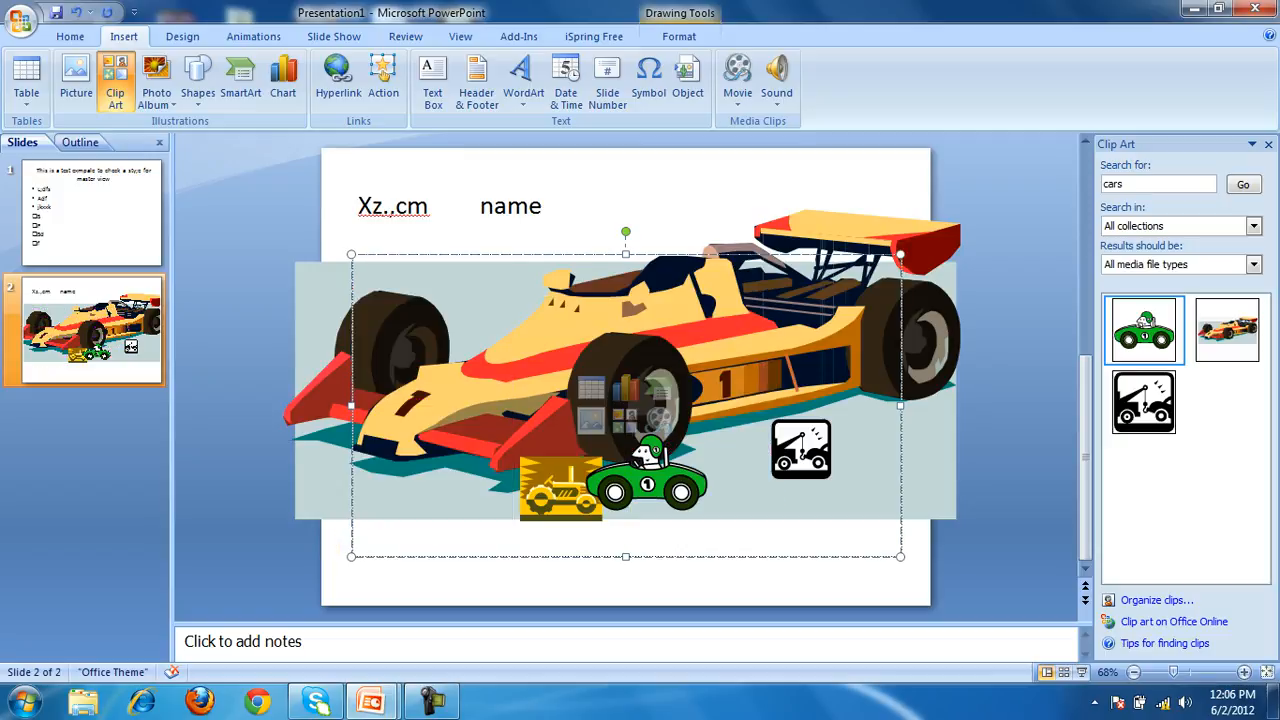
# Set the font color of the empty body placeholder to black from the theme colors.
pyautogui.hotkey('alt', 'h')
pyautogui.press('f')
pyautogui.press('c')
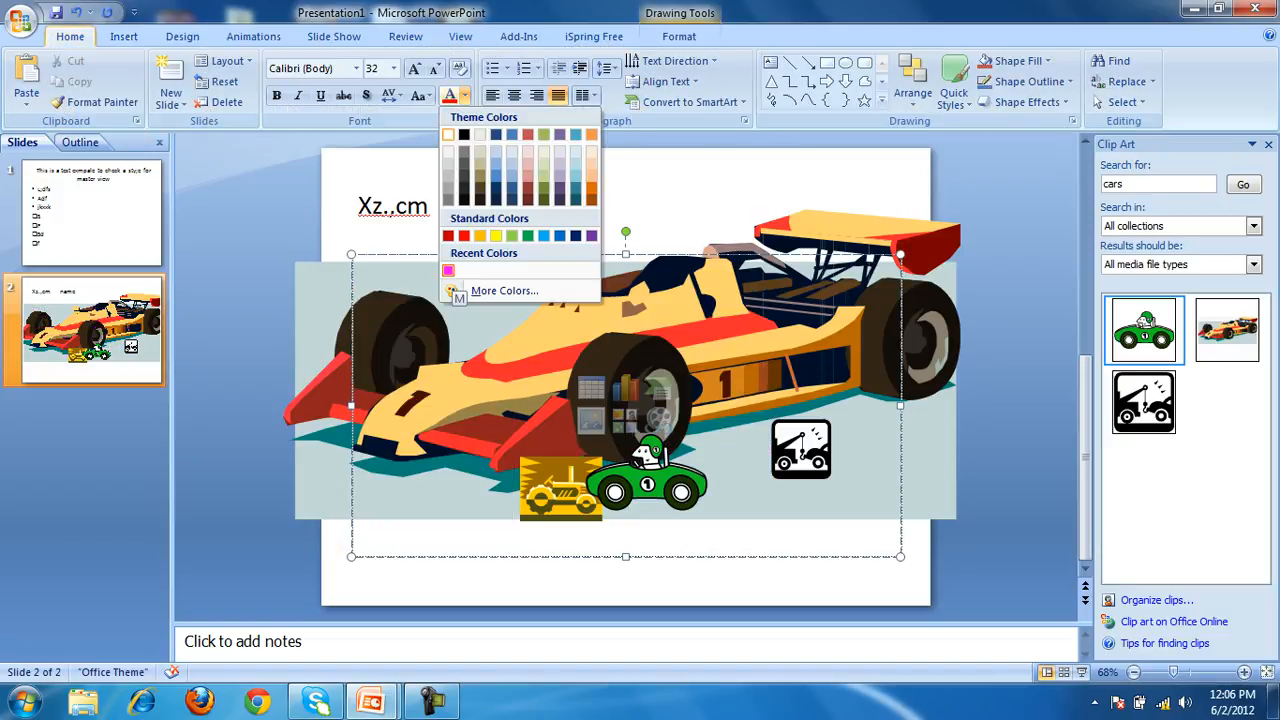
pyautogui.press('Right')
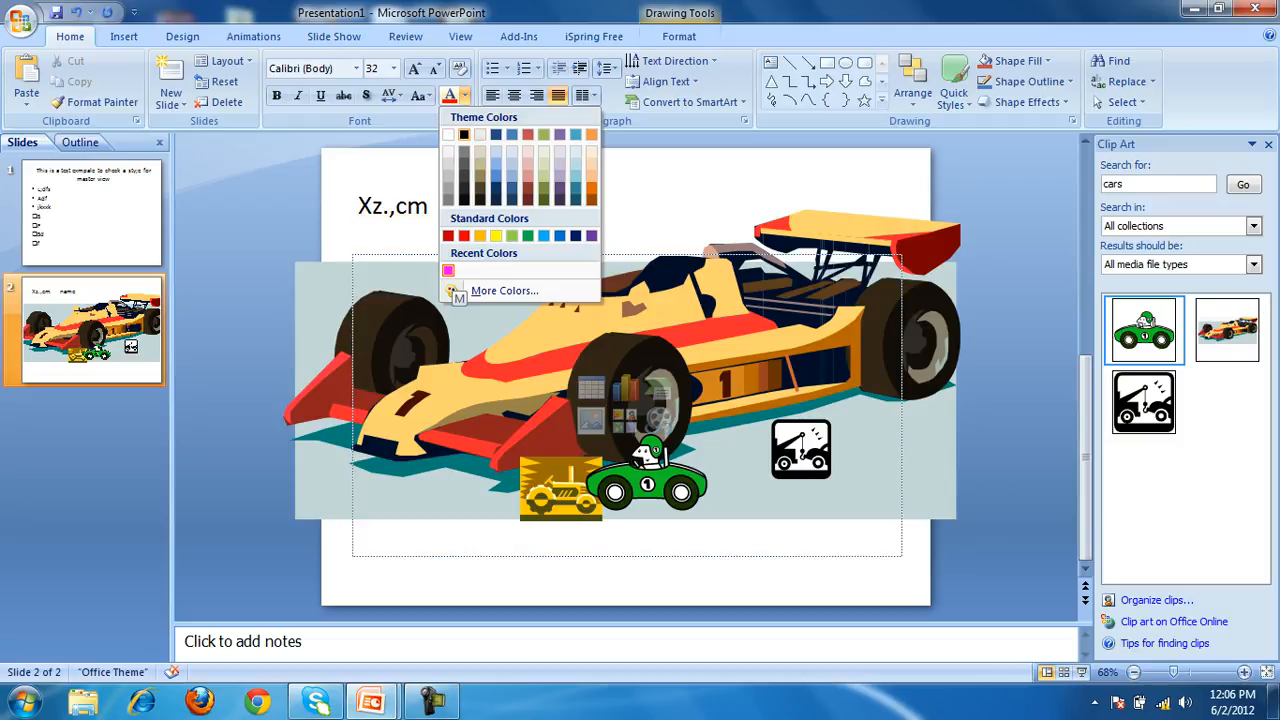
pyautogui.press('Return')
# Enter the lines "M,vn.zx,mcvn.z,xmcvn.z", "mxcvn.m,zxncv,m.zs" and ".,x" in the body placeholder, and switch to the PowerPoint_Week1_Session_5 presentation.
pyautogui.write('M.vn.zx,mcvn.z,xmcvn.z')
pyautogui.press('Return')
pyautogui.write('mx')
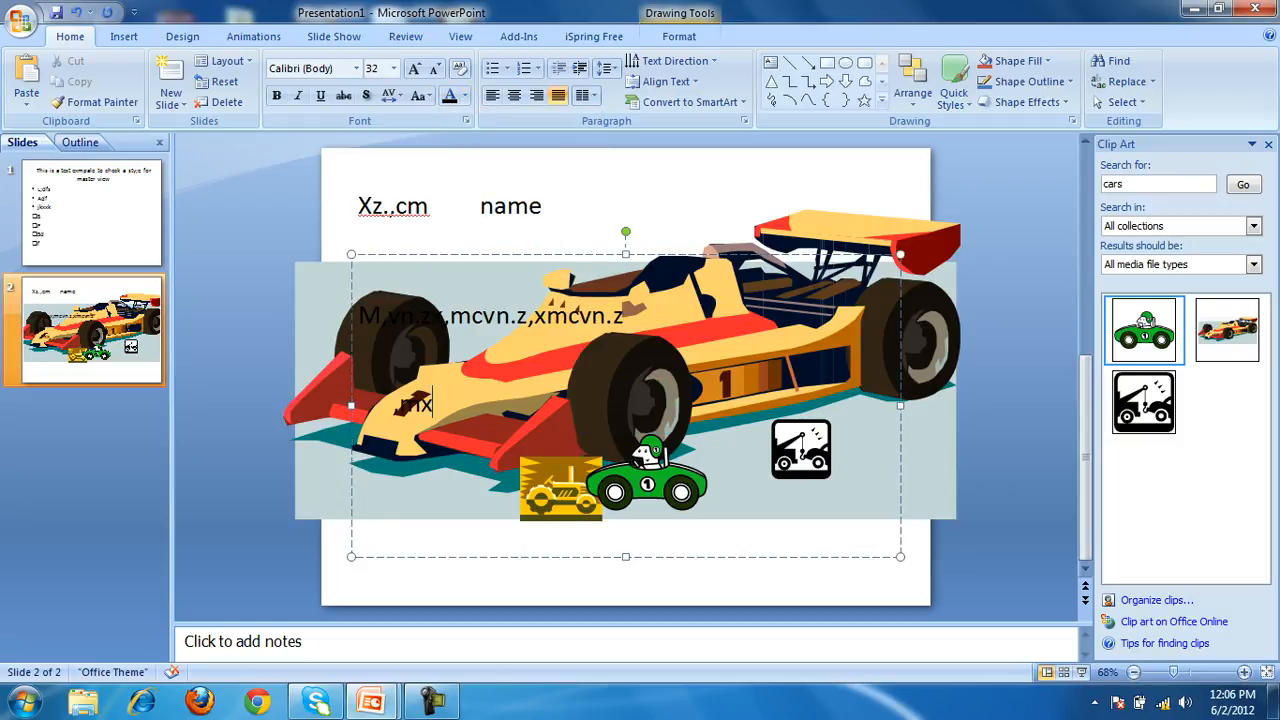
pyautogui.write('cvn.m,zxncv,m.zs')
pyautogui.press('Return')
pyautogui.write('.,x')
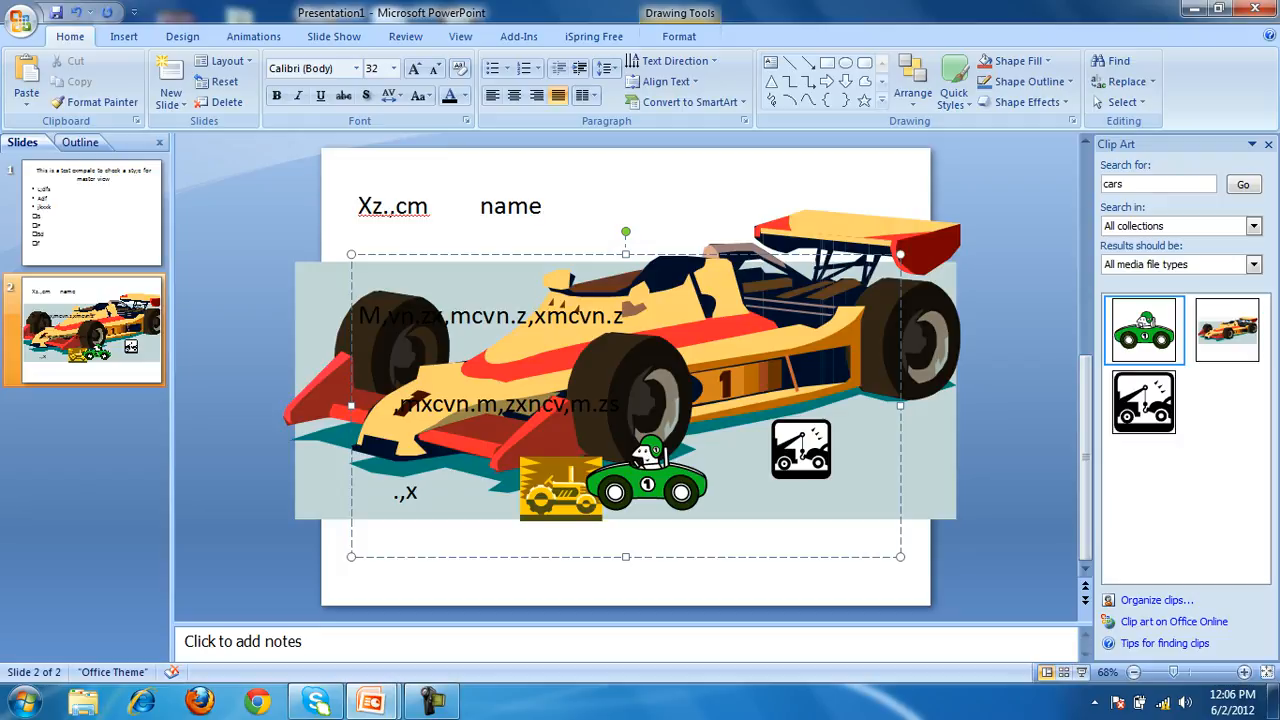
pyautogui.hotkey('alt', 'Tab')
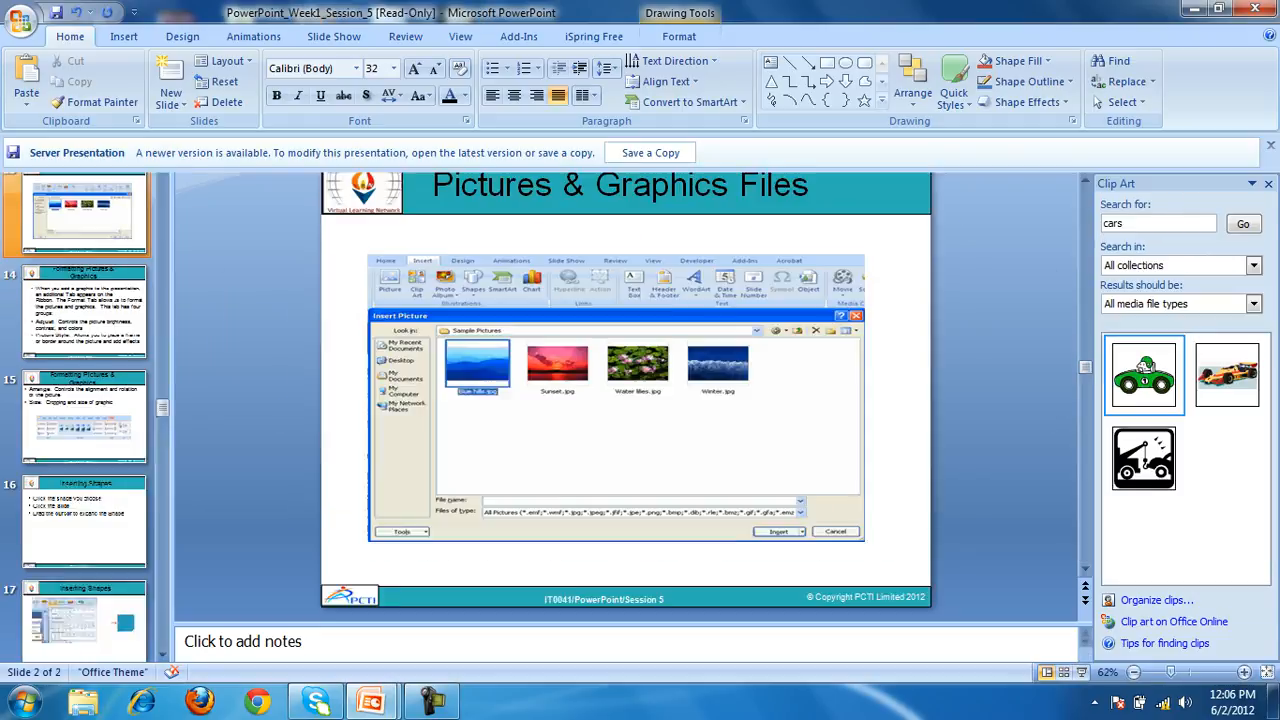